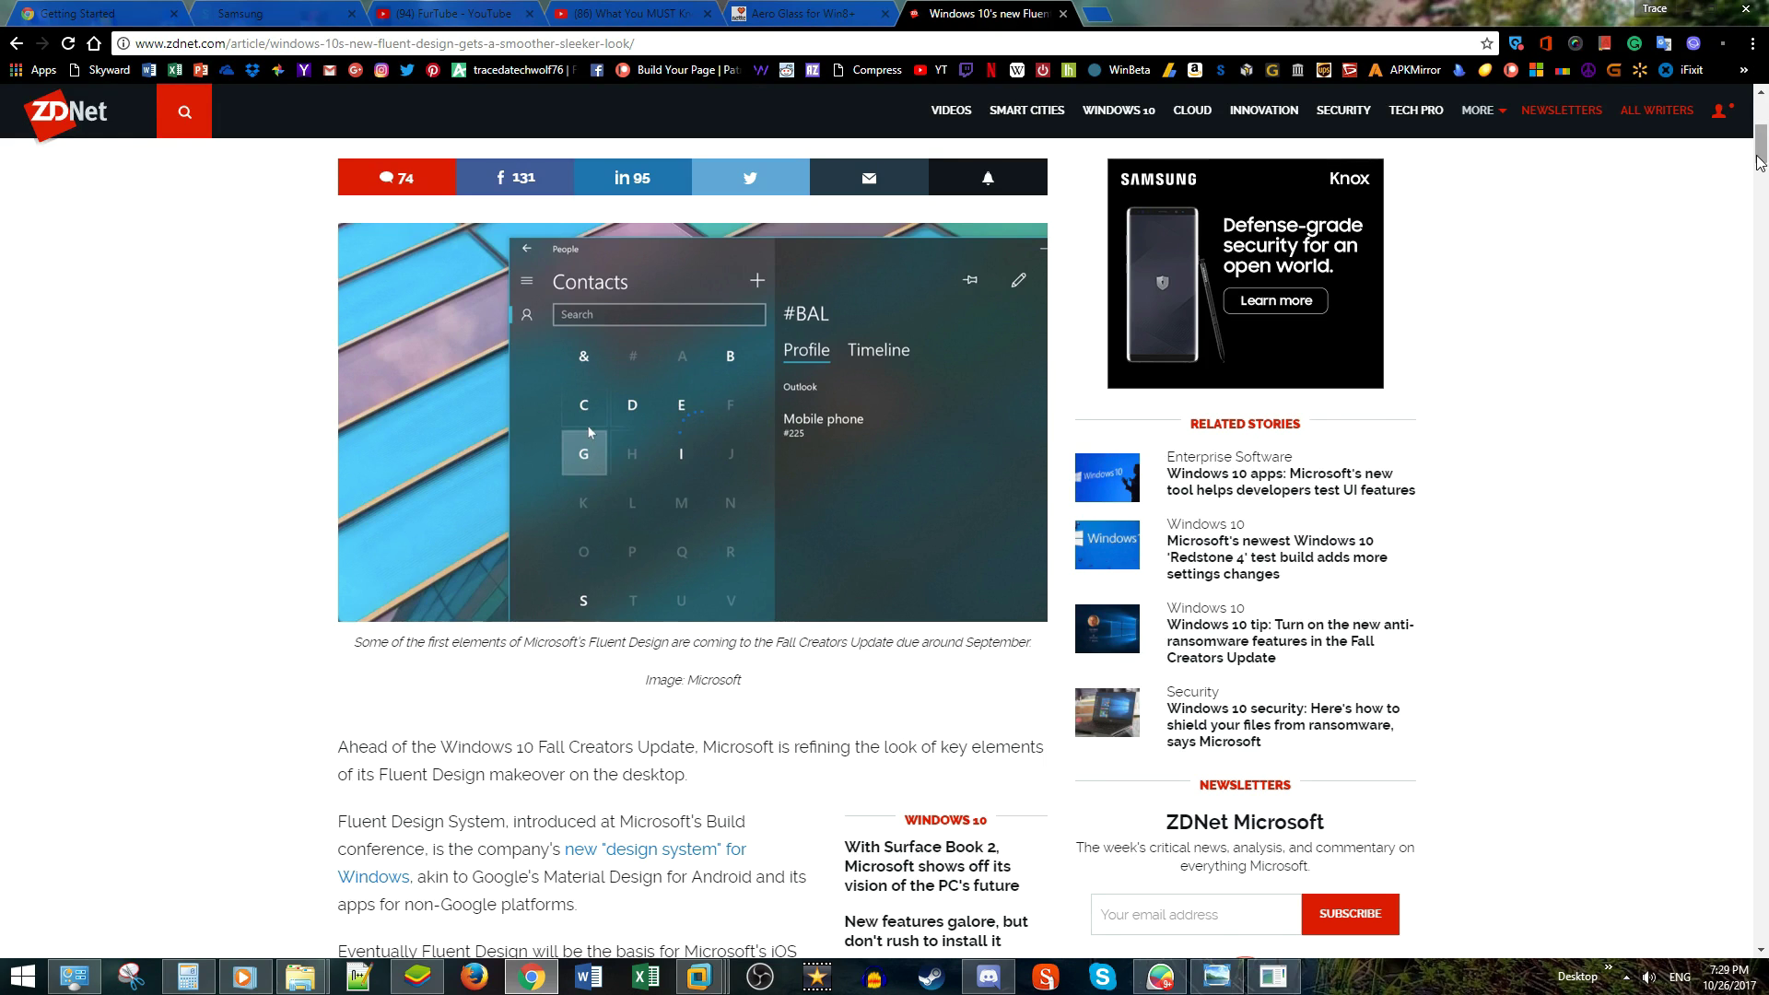
Scroll down through the ZDNet article in Chrome
scroll(1761, 159, "down", 1)
scroll(1761, 162, "down", 4)
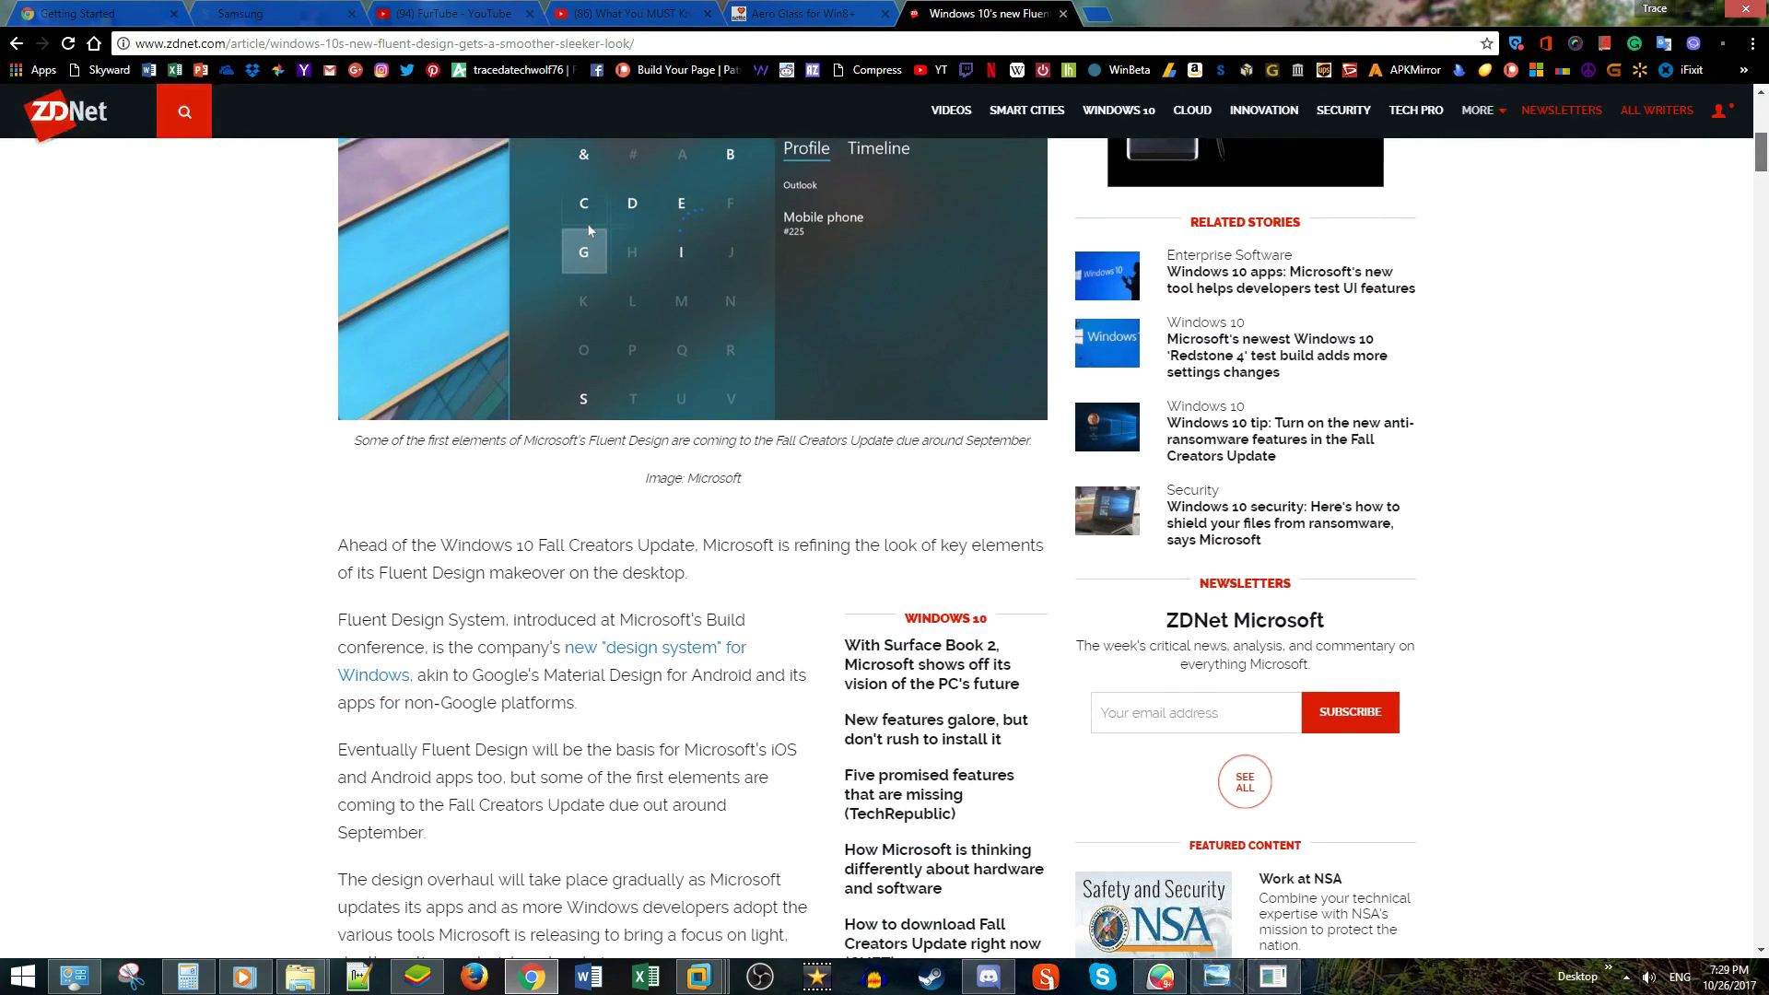
scroll(1761, 162, "down", 2)
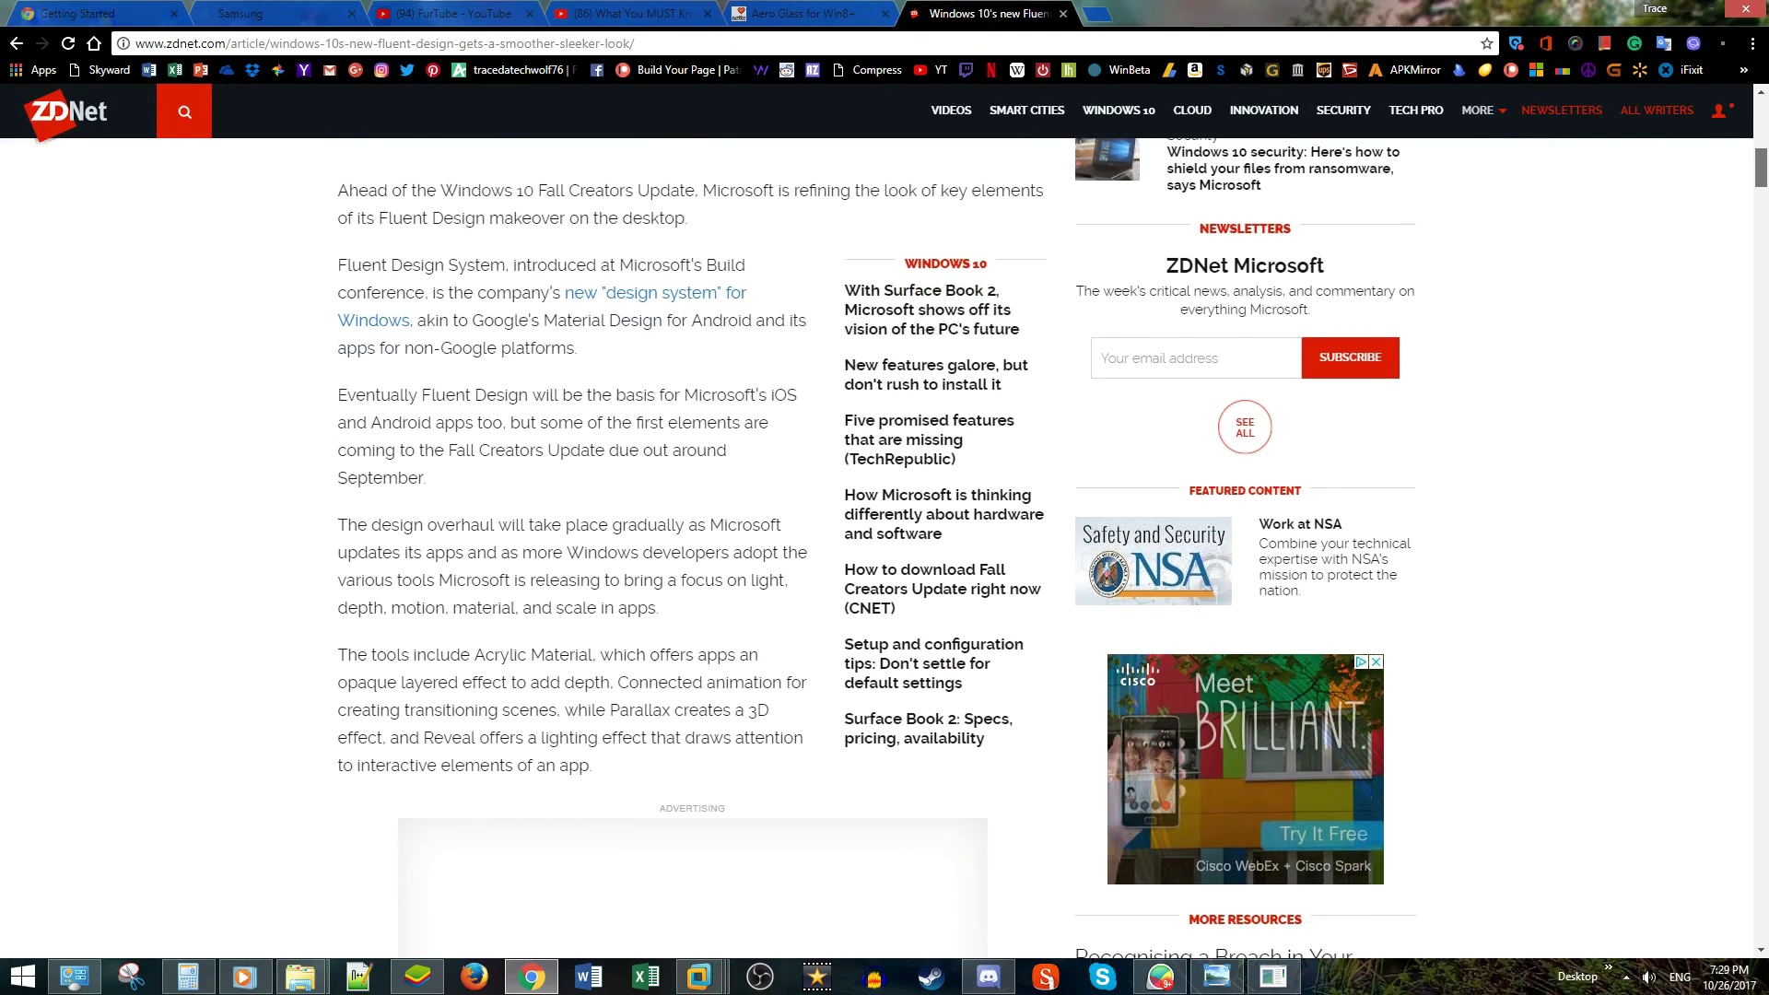
scroll(1762, 162, "down", 7)
scroll(707, 548, "down", 3)
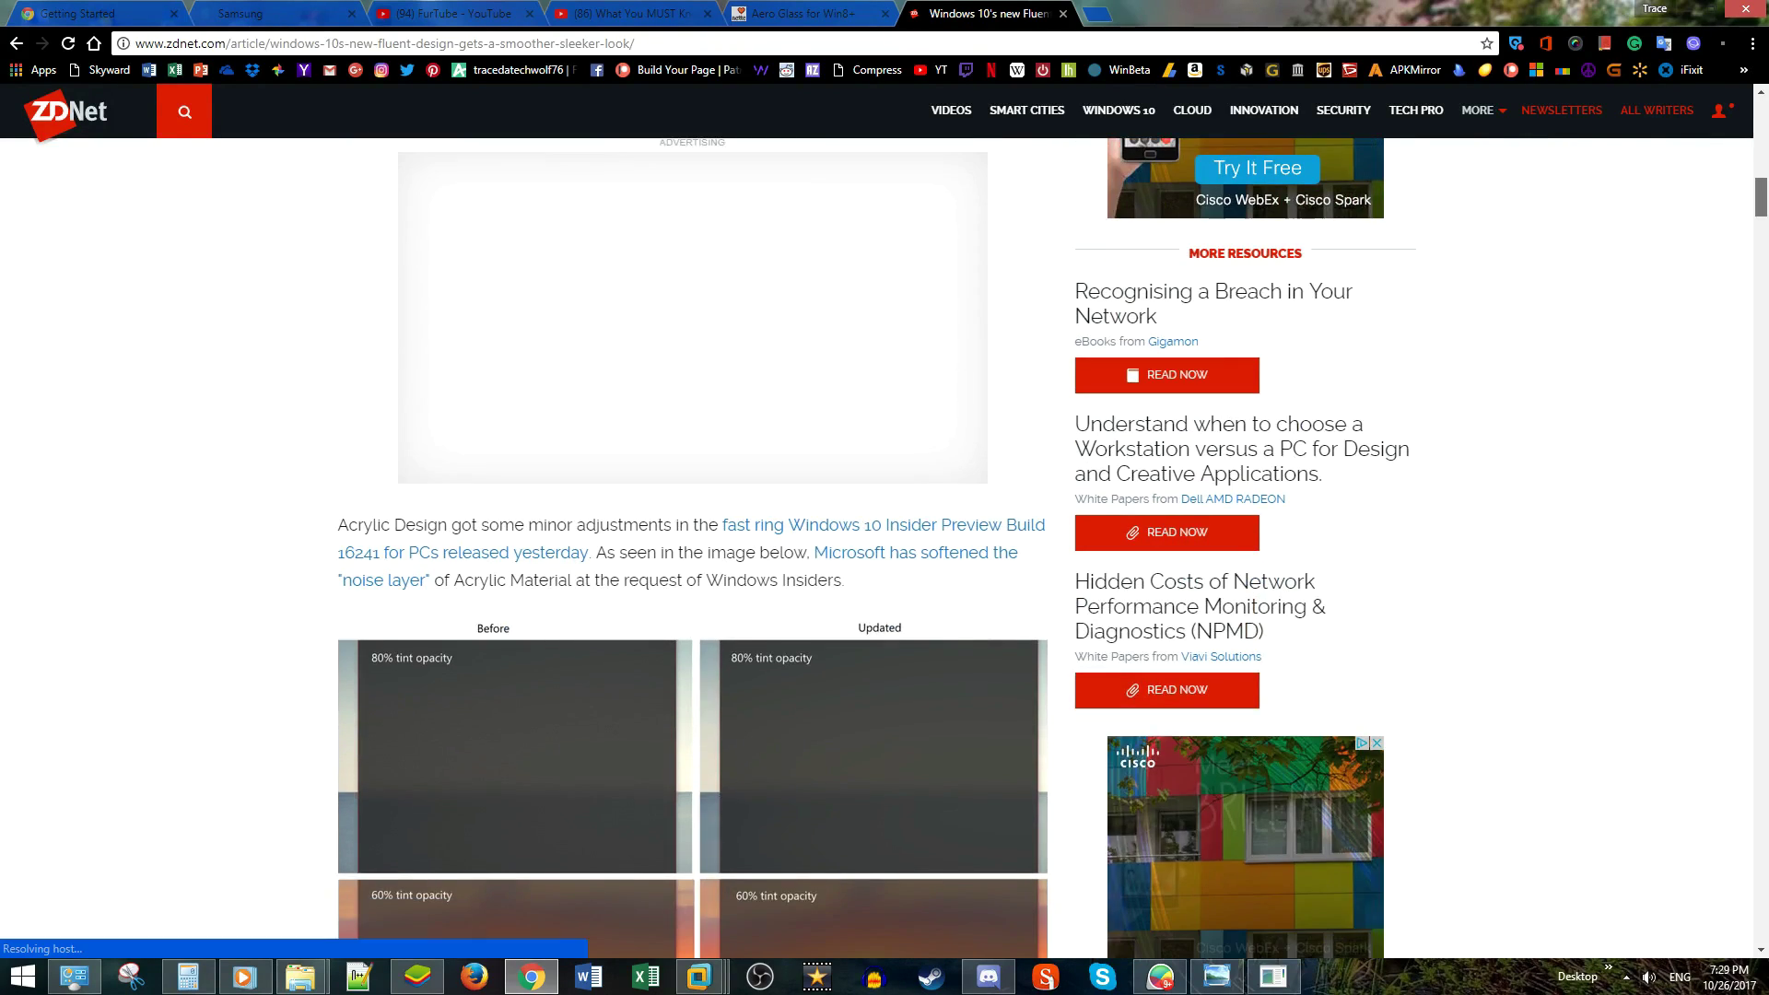
scroll(707, 548, "down", 2)
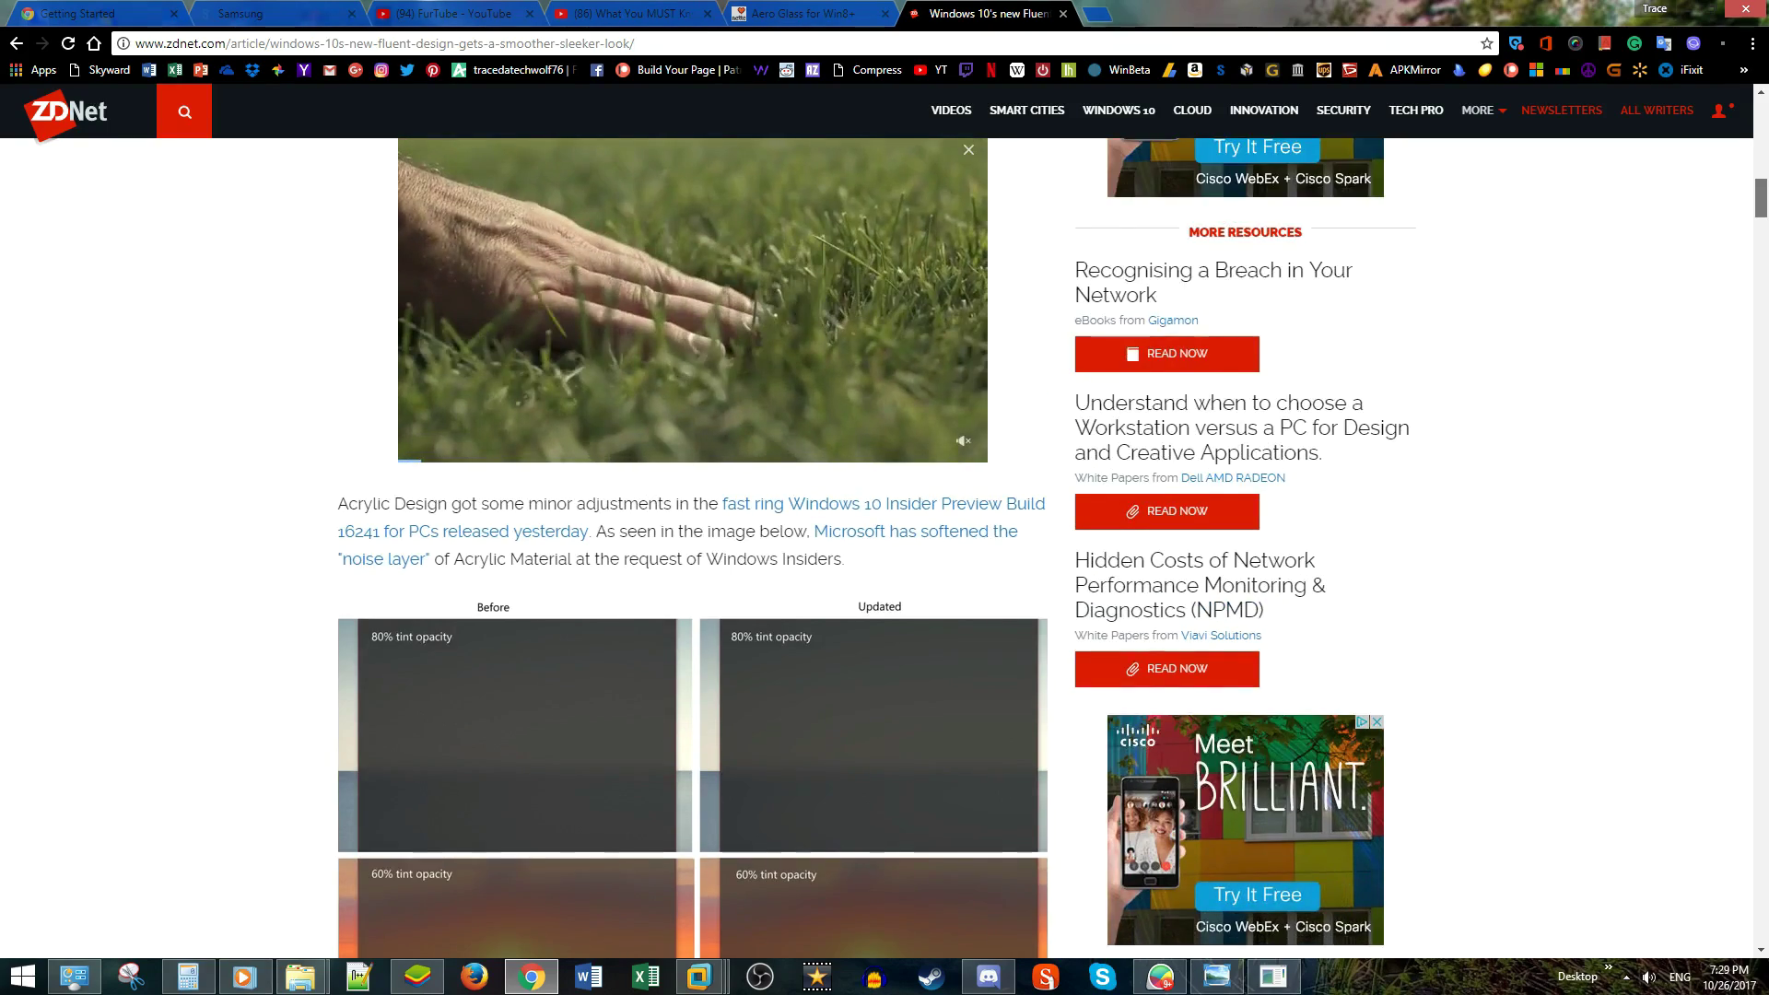
Return to the top of the article and restore the maximized Chrome window to a smaller size
scroll(708, 548, "up", 5)
scroll(1761, 162, "up", 7)
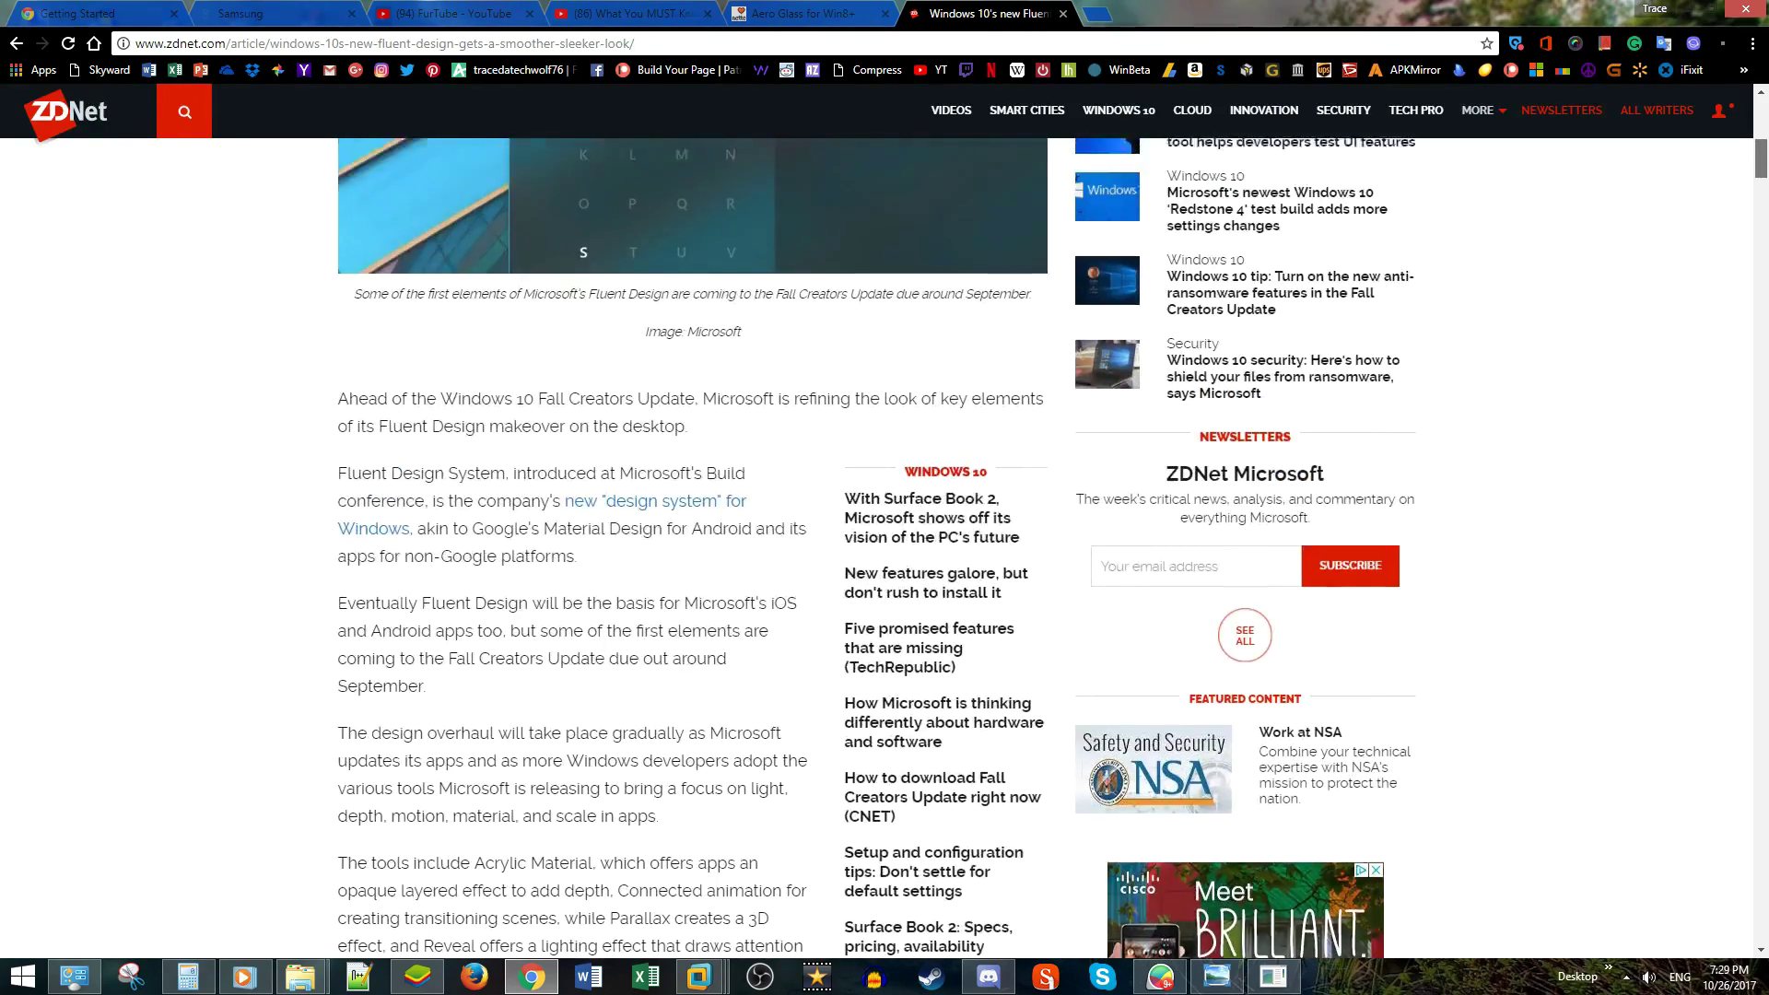
scroll(1761, 163, "up", 2)
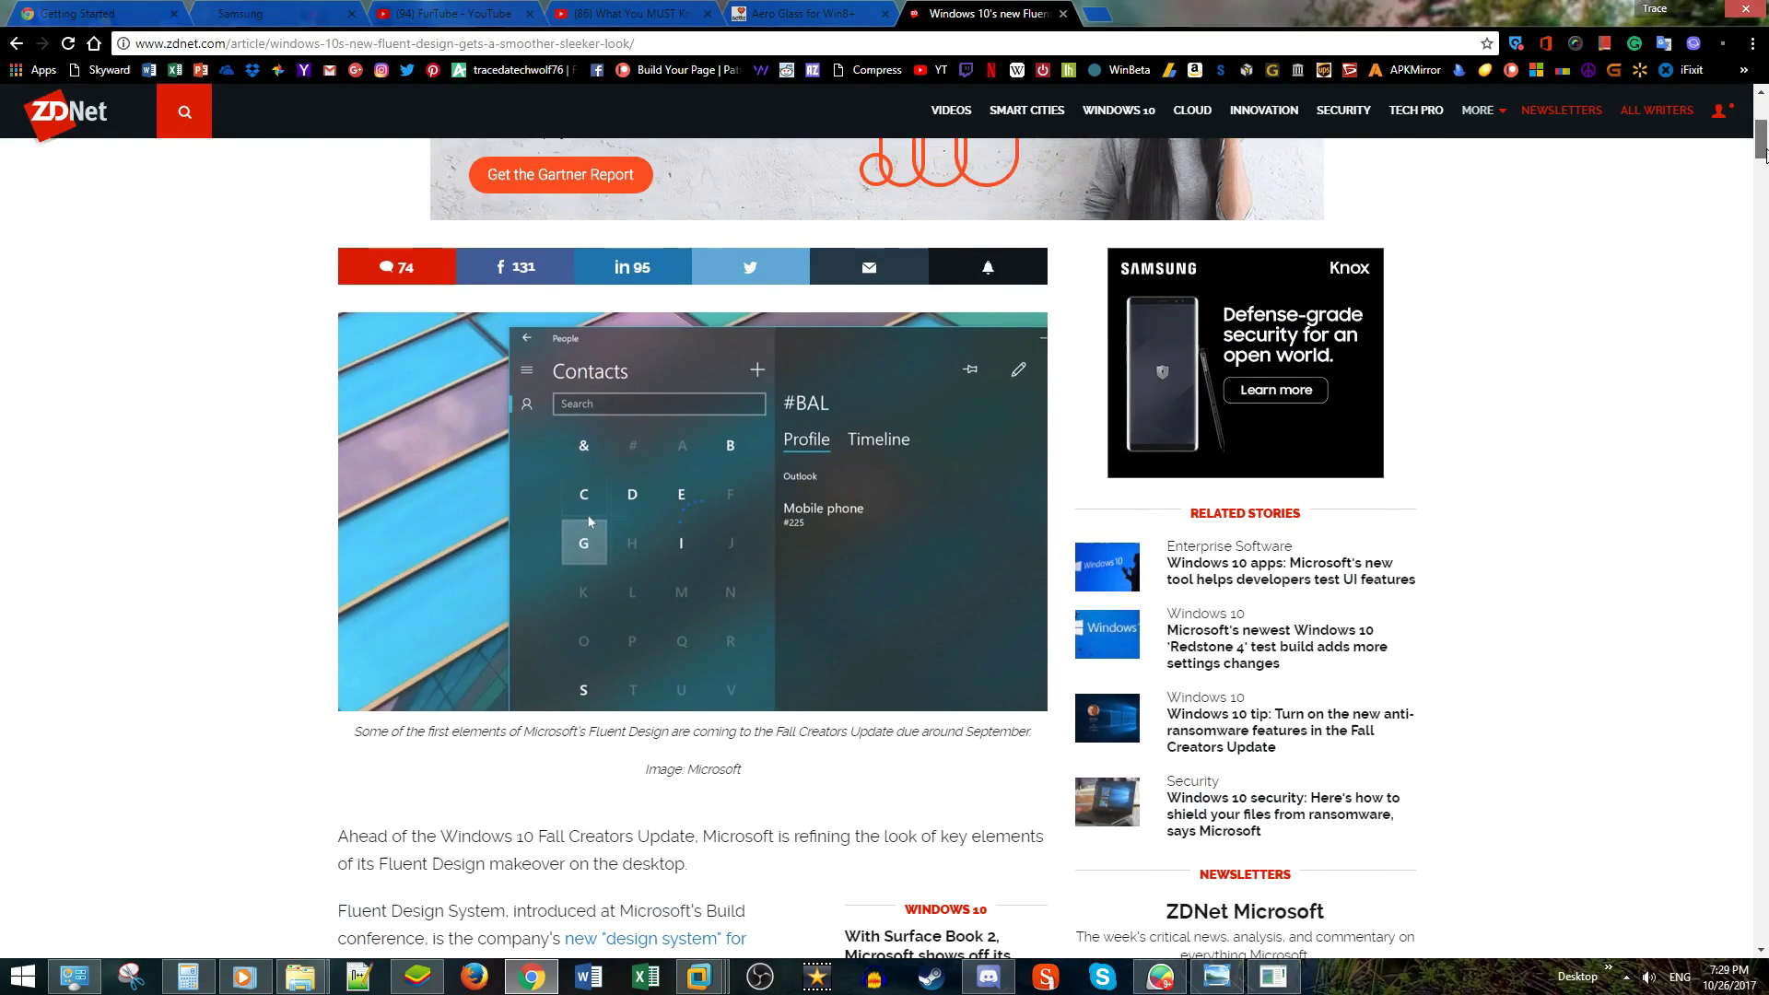
scroll(1761, 148, "up", 2)
scroll(1761, 145, "up", 1)
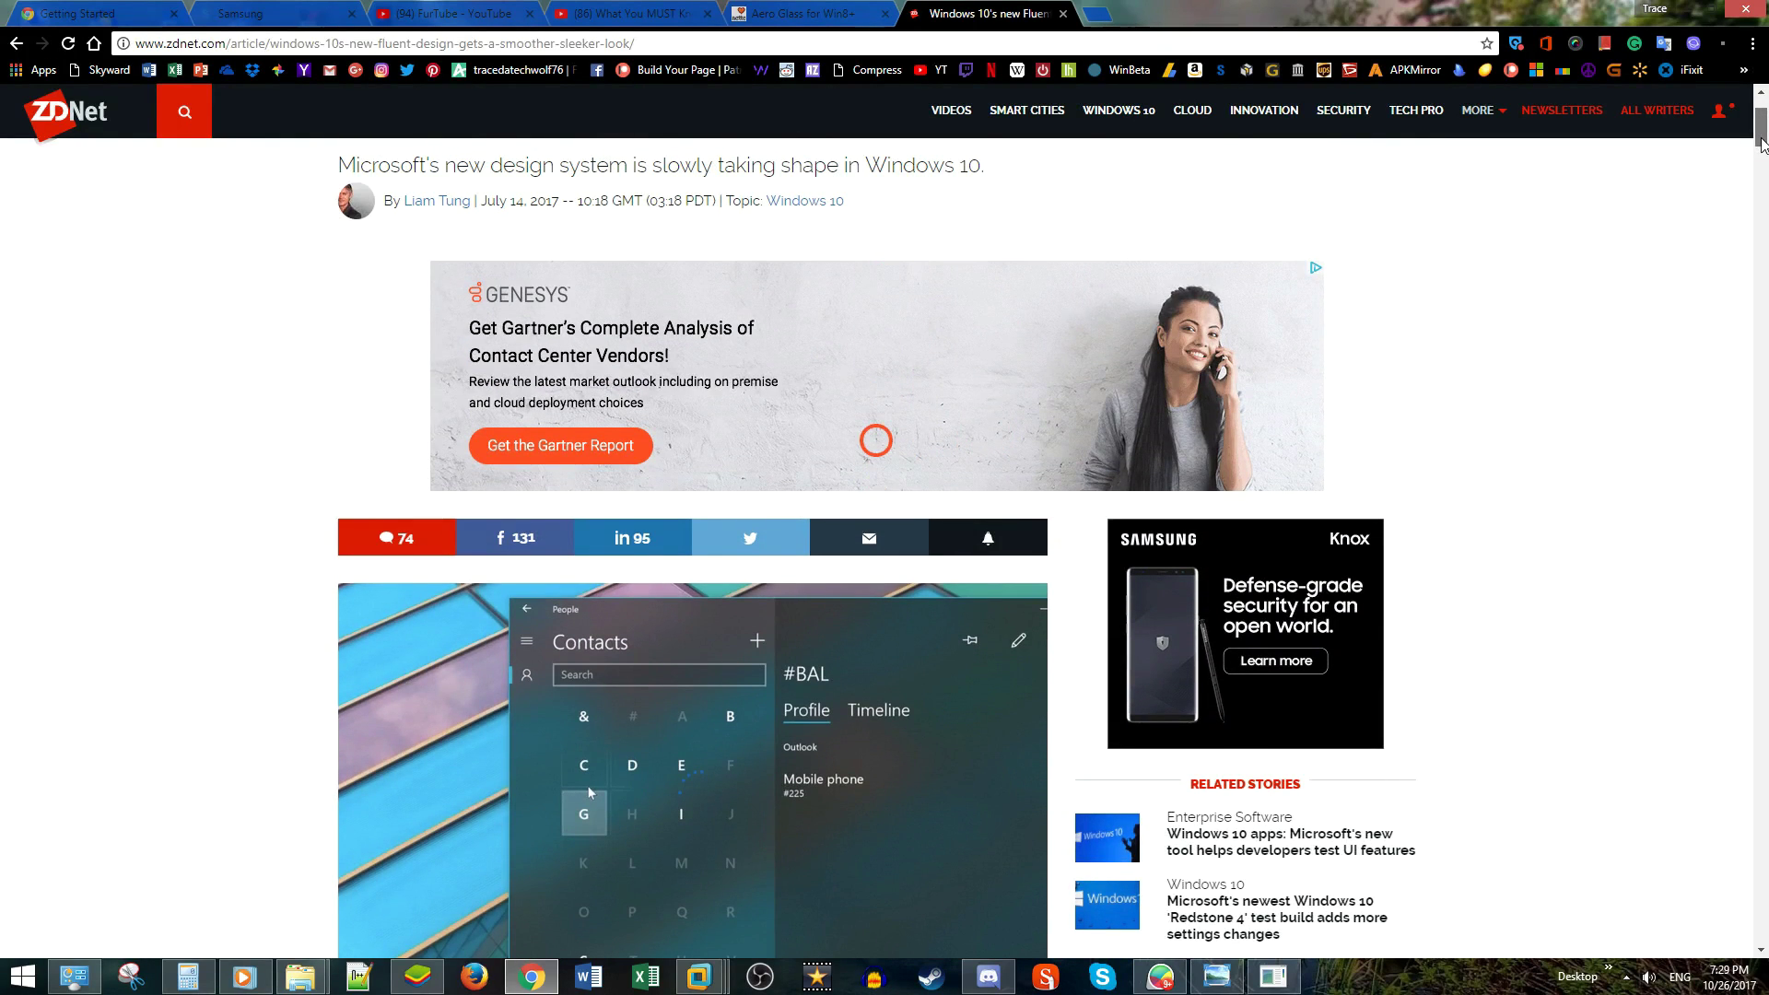
scroll(1759, 138, "up", 2)
scroll(1759, 137, "up", 1)
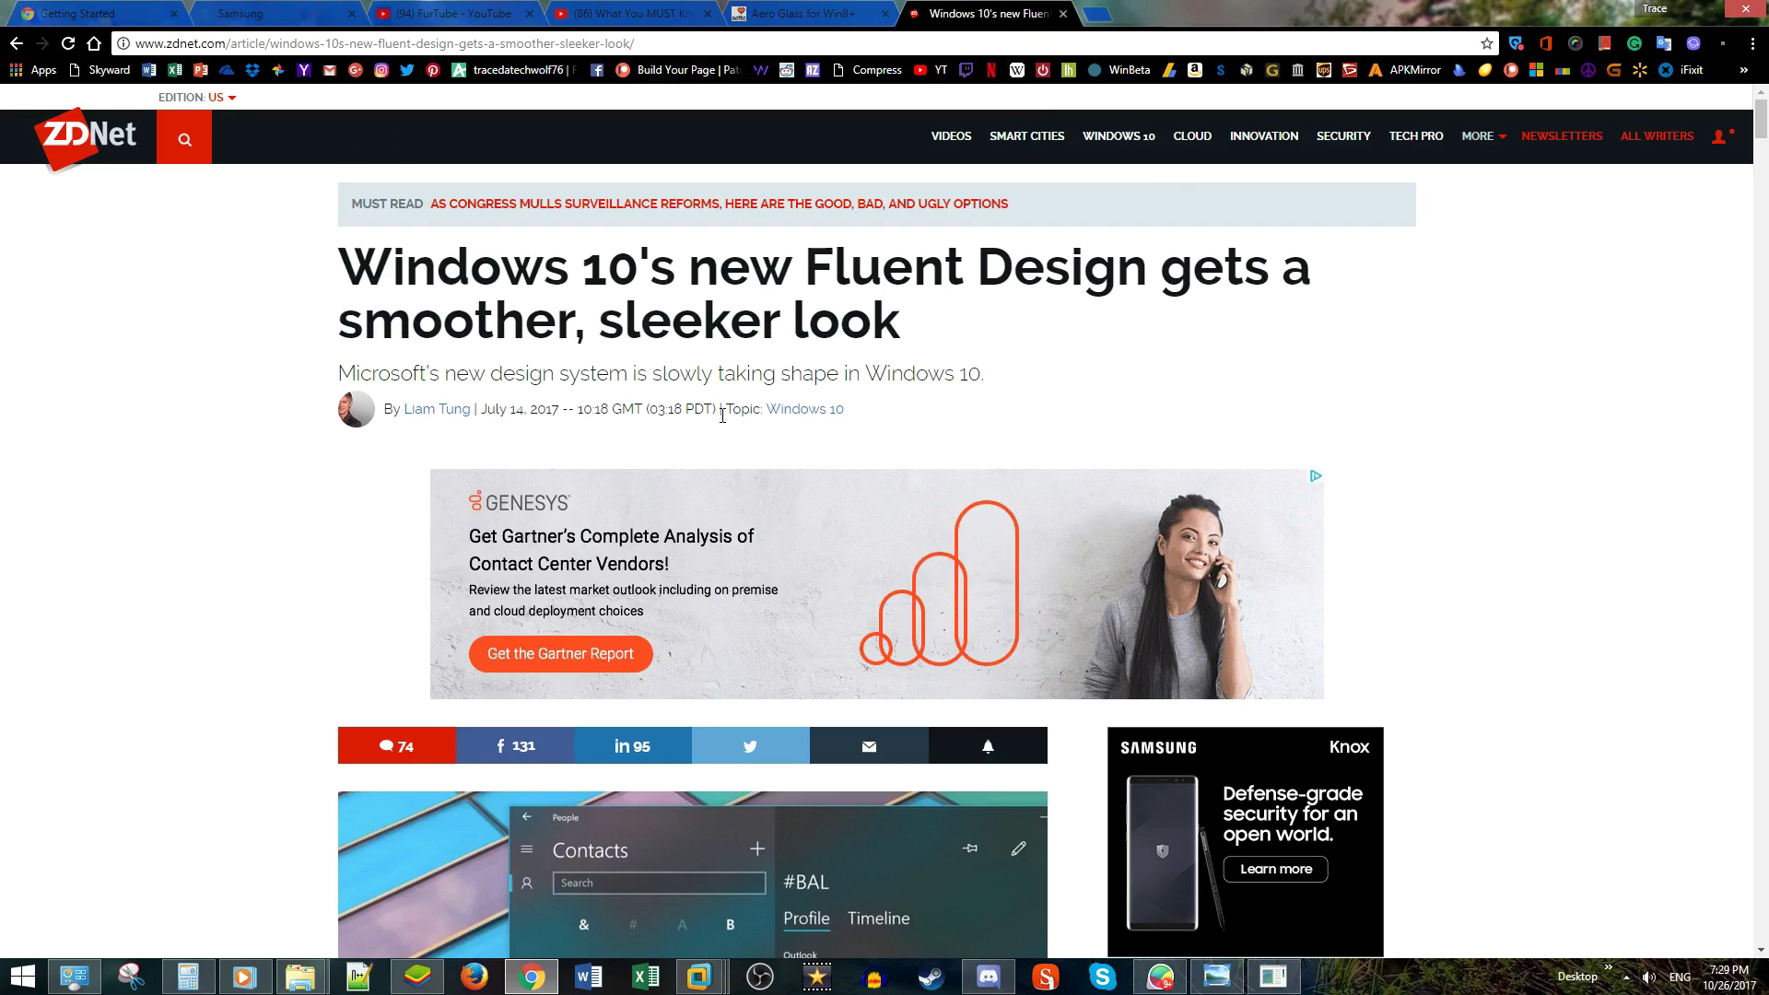
left_click(1230, 401)
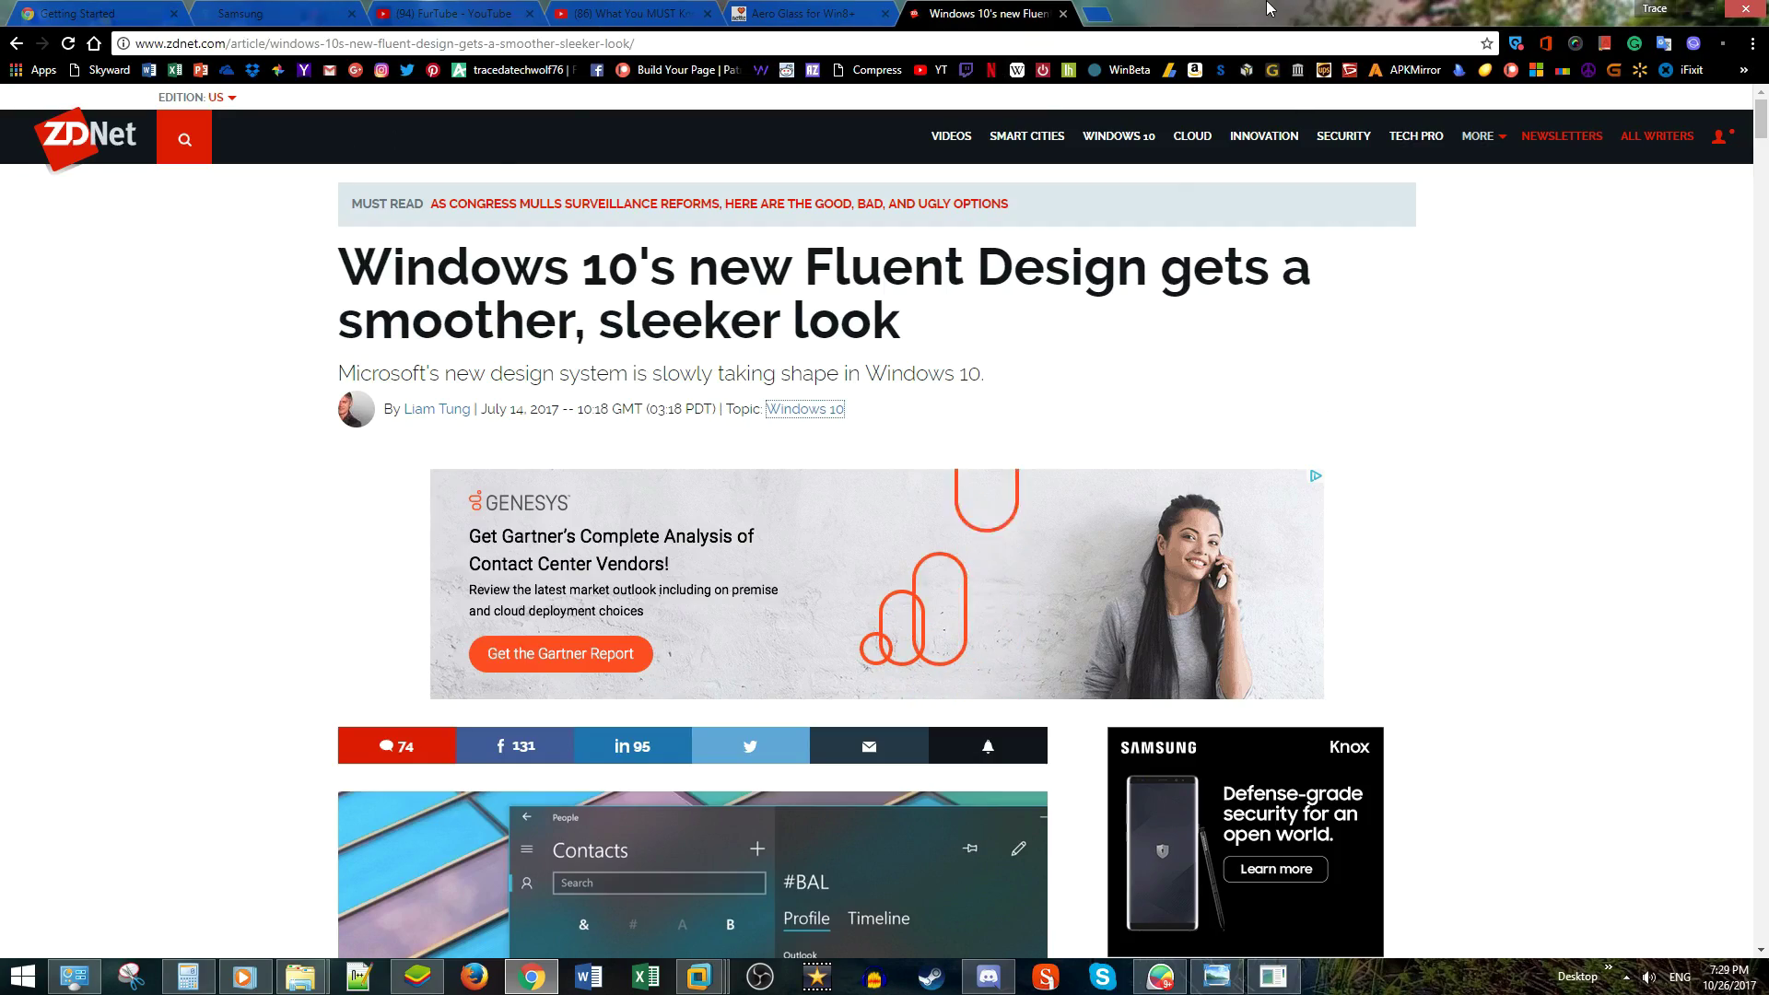
left_click_drag(1270, 9, 610, 308)
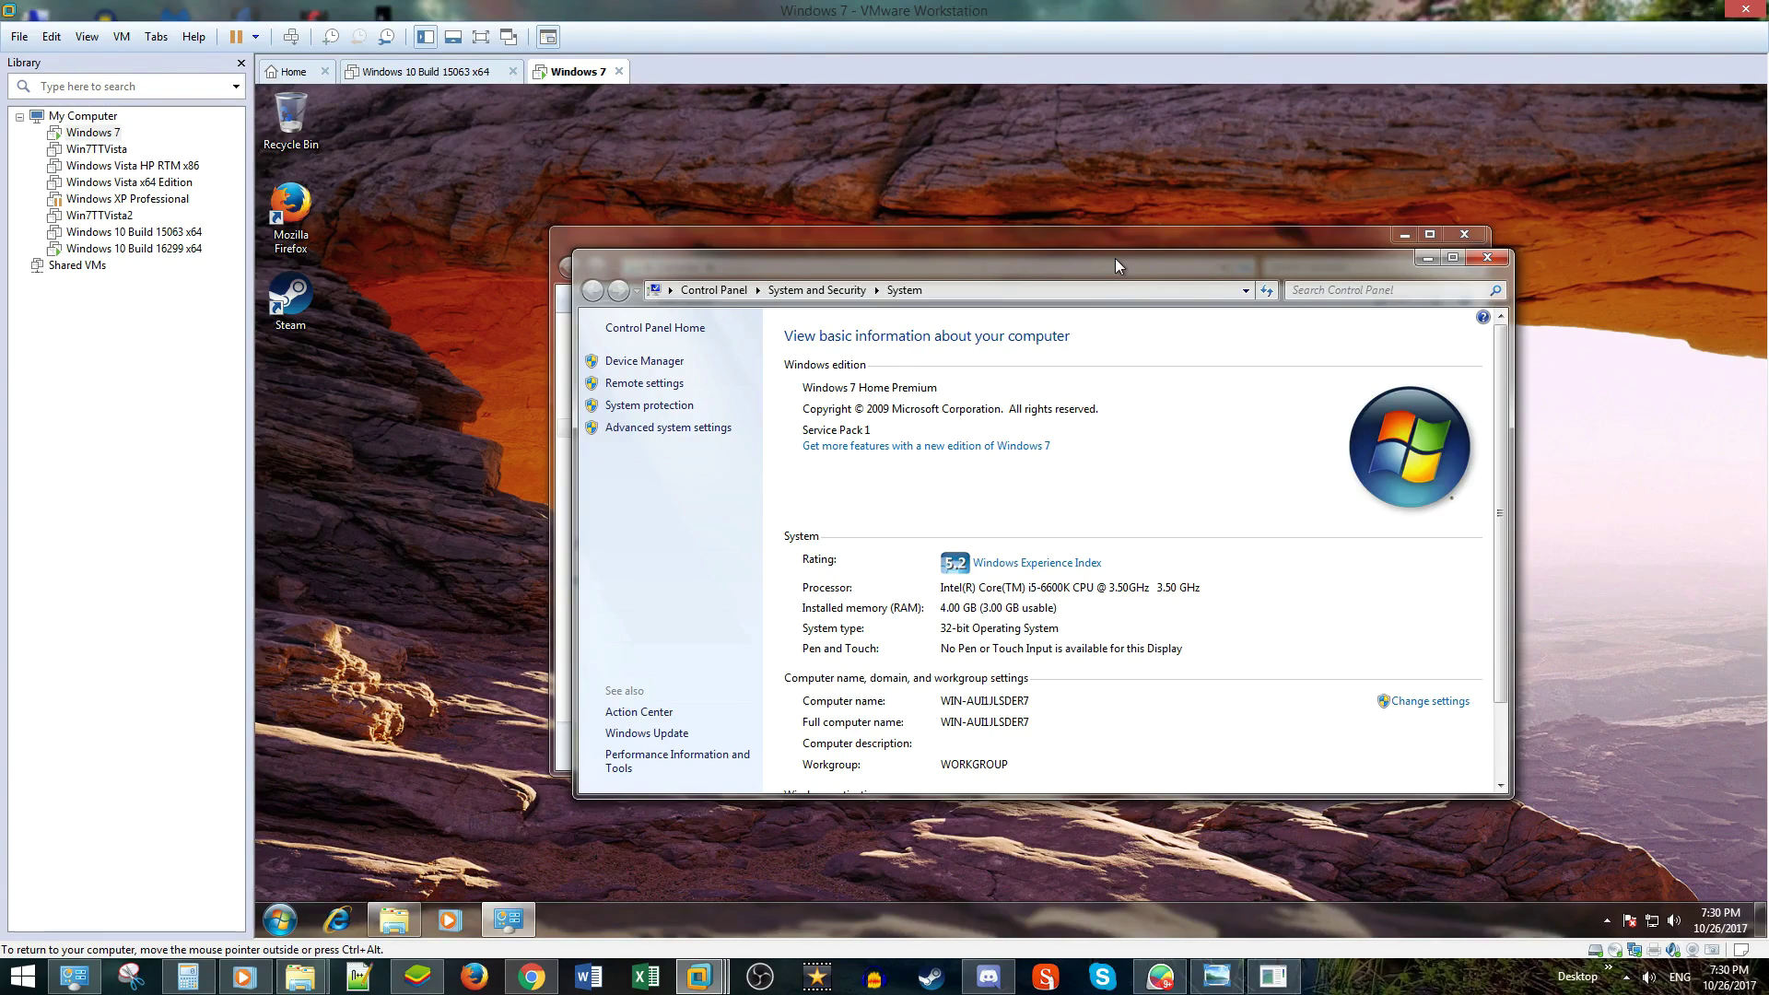
Reposition the VM's System window, then restore VMware Workstation from full screen and move it lower-left
left_click_drag(1114, 258, 1010, 157)
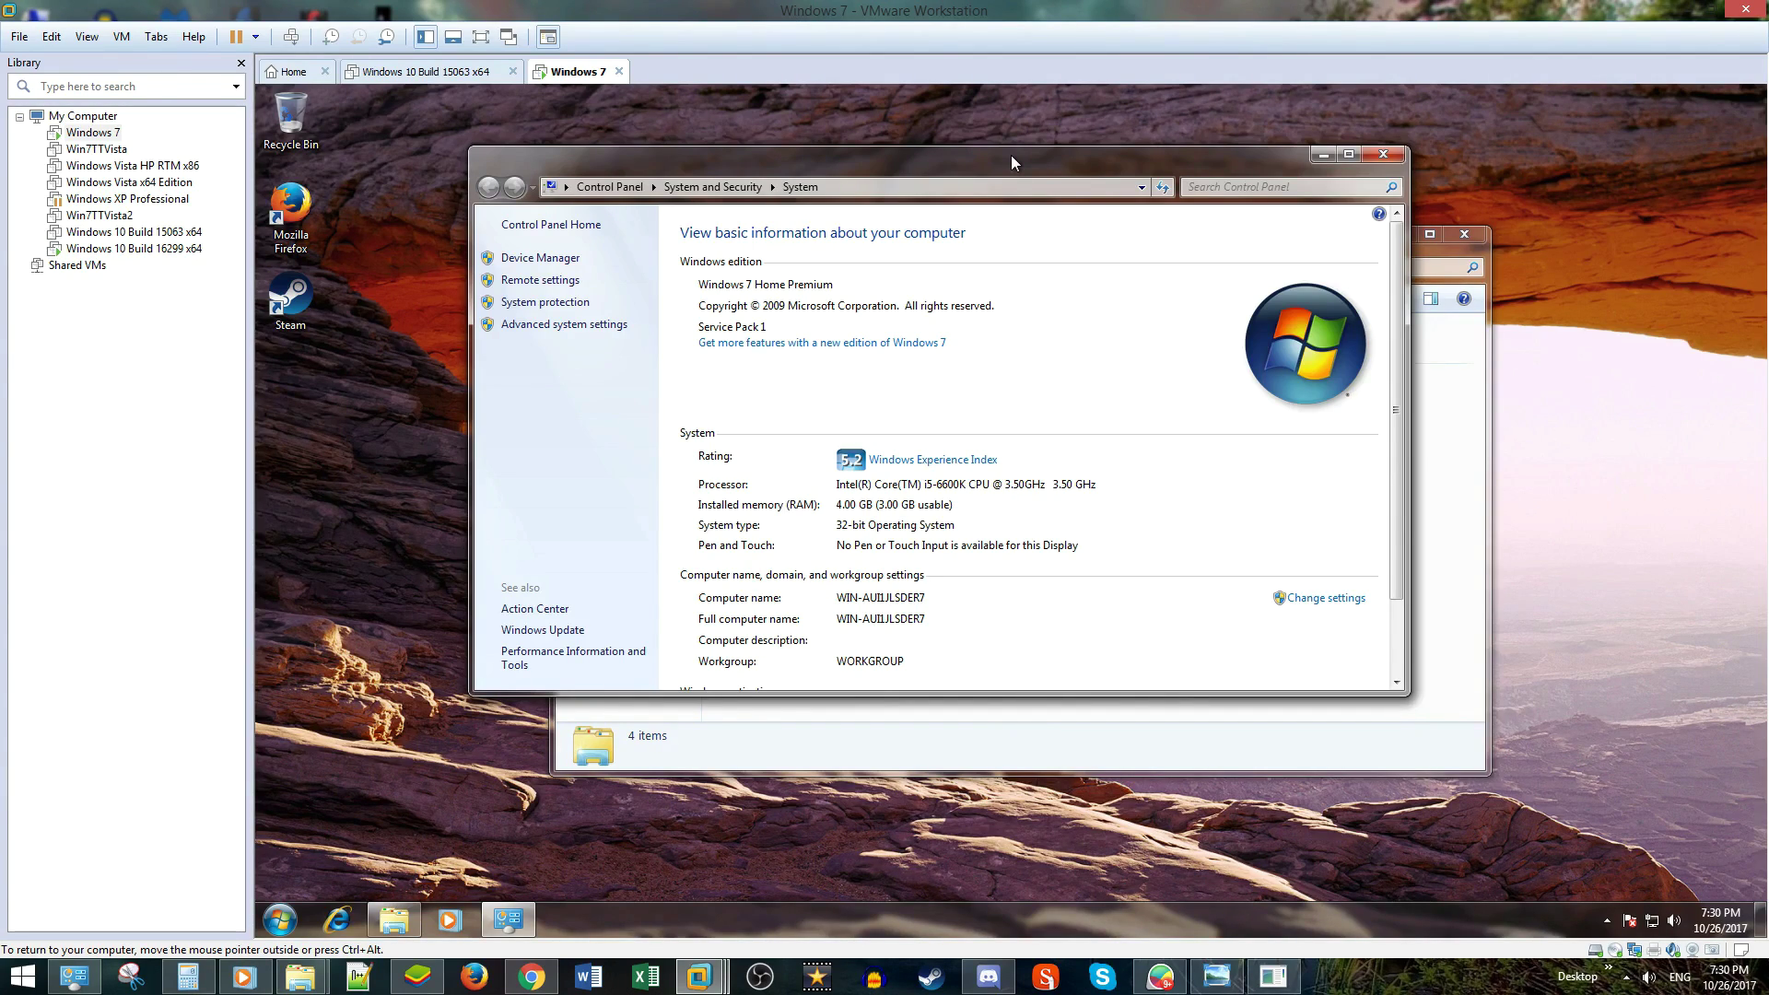
left_click_drag(1010, 155, 1153, 265)
left_click_drag(1196, 13, 868, 347)
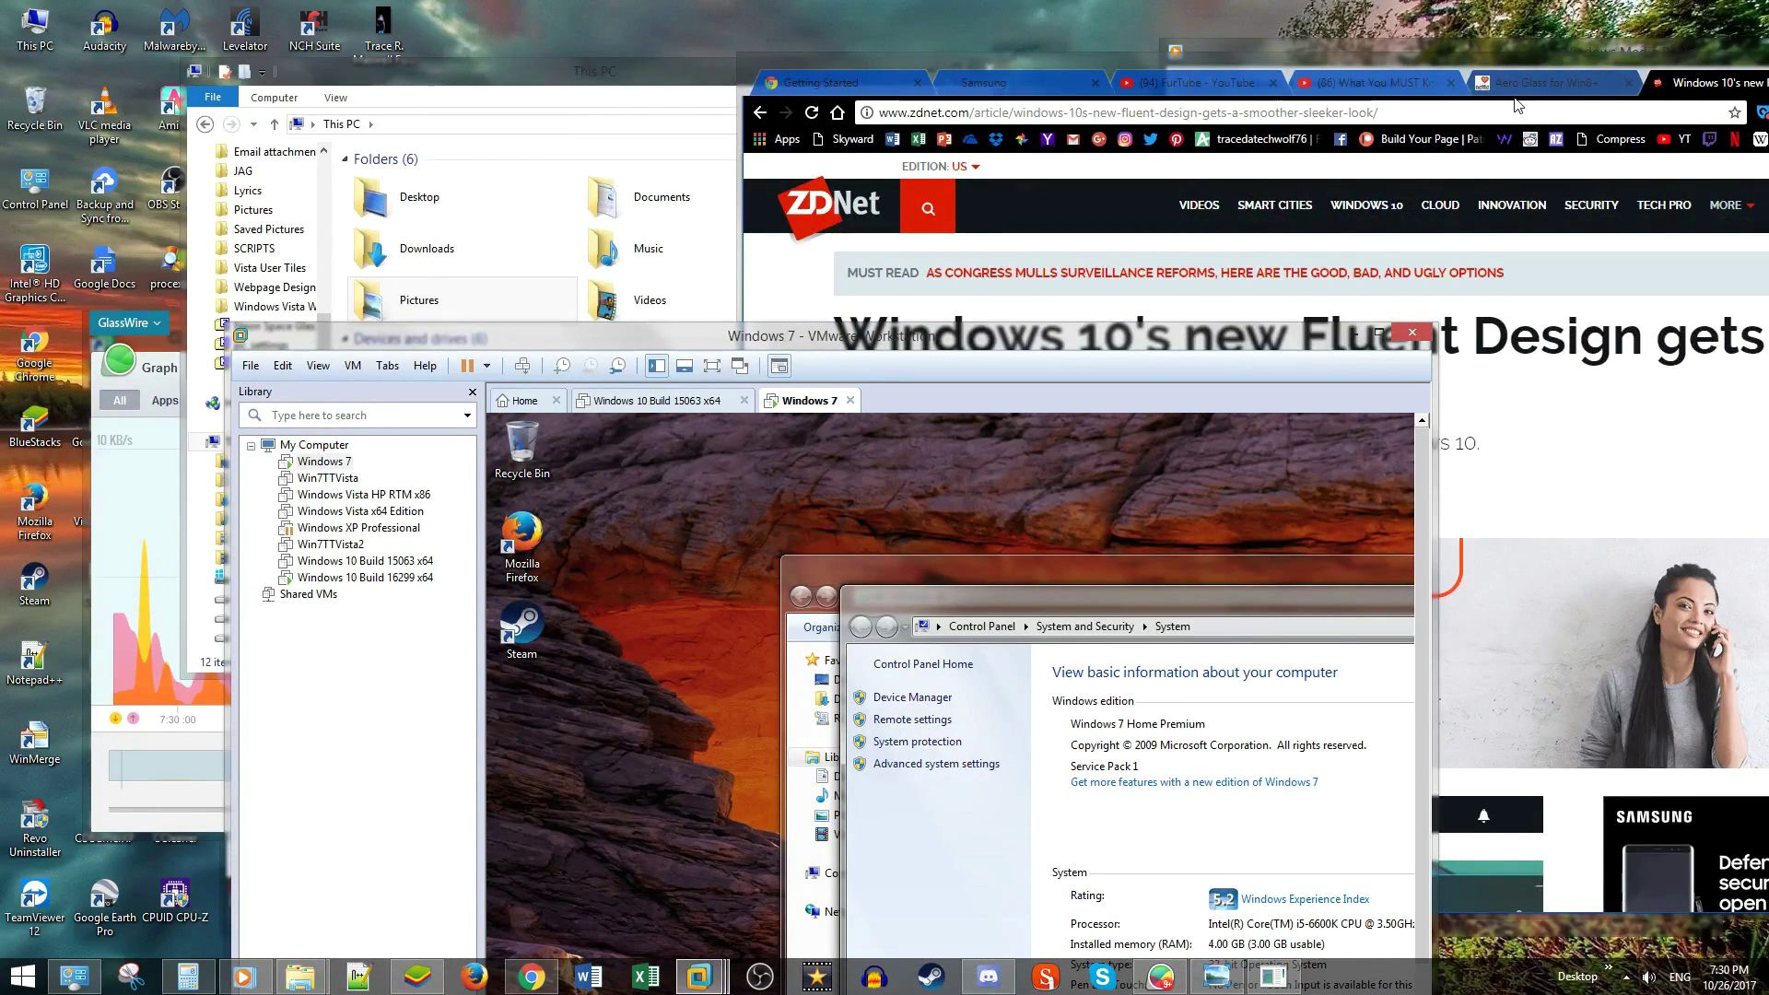
Bring the ZDNet Fluent Design article to the front, maximize it, and show its Contacts app screenshot
left_click_drag(1516, 104, 754, 140)
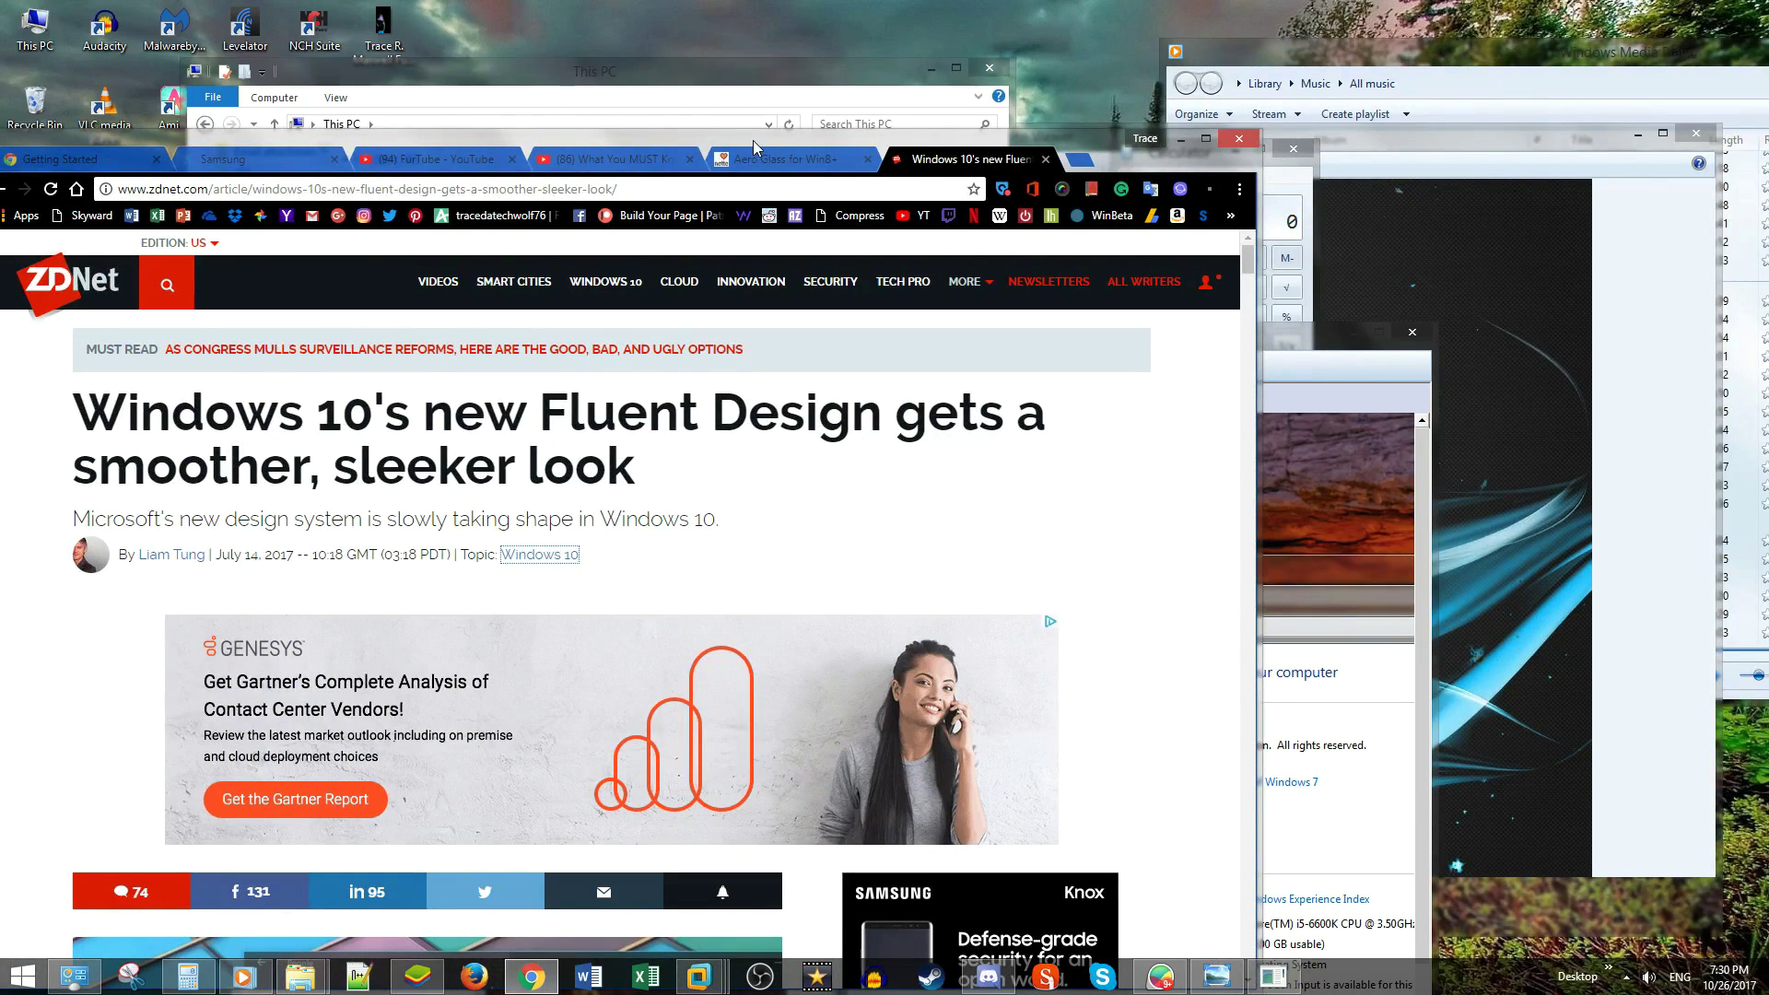
double_click(753, 140)
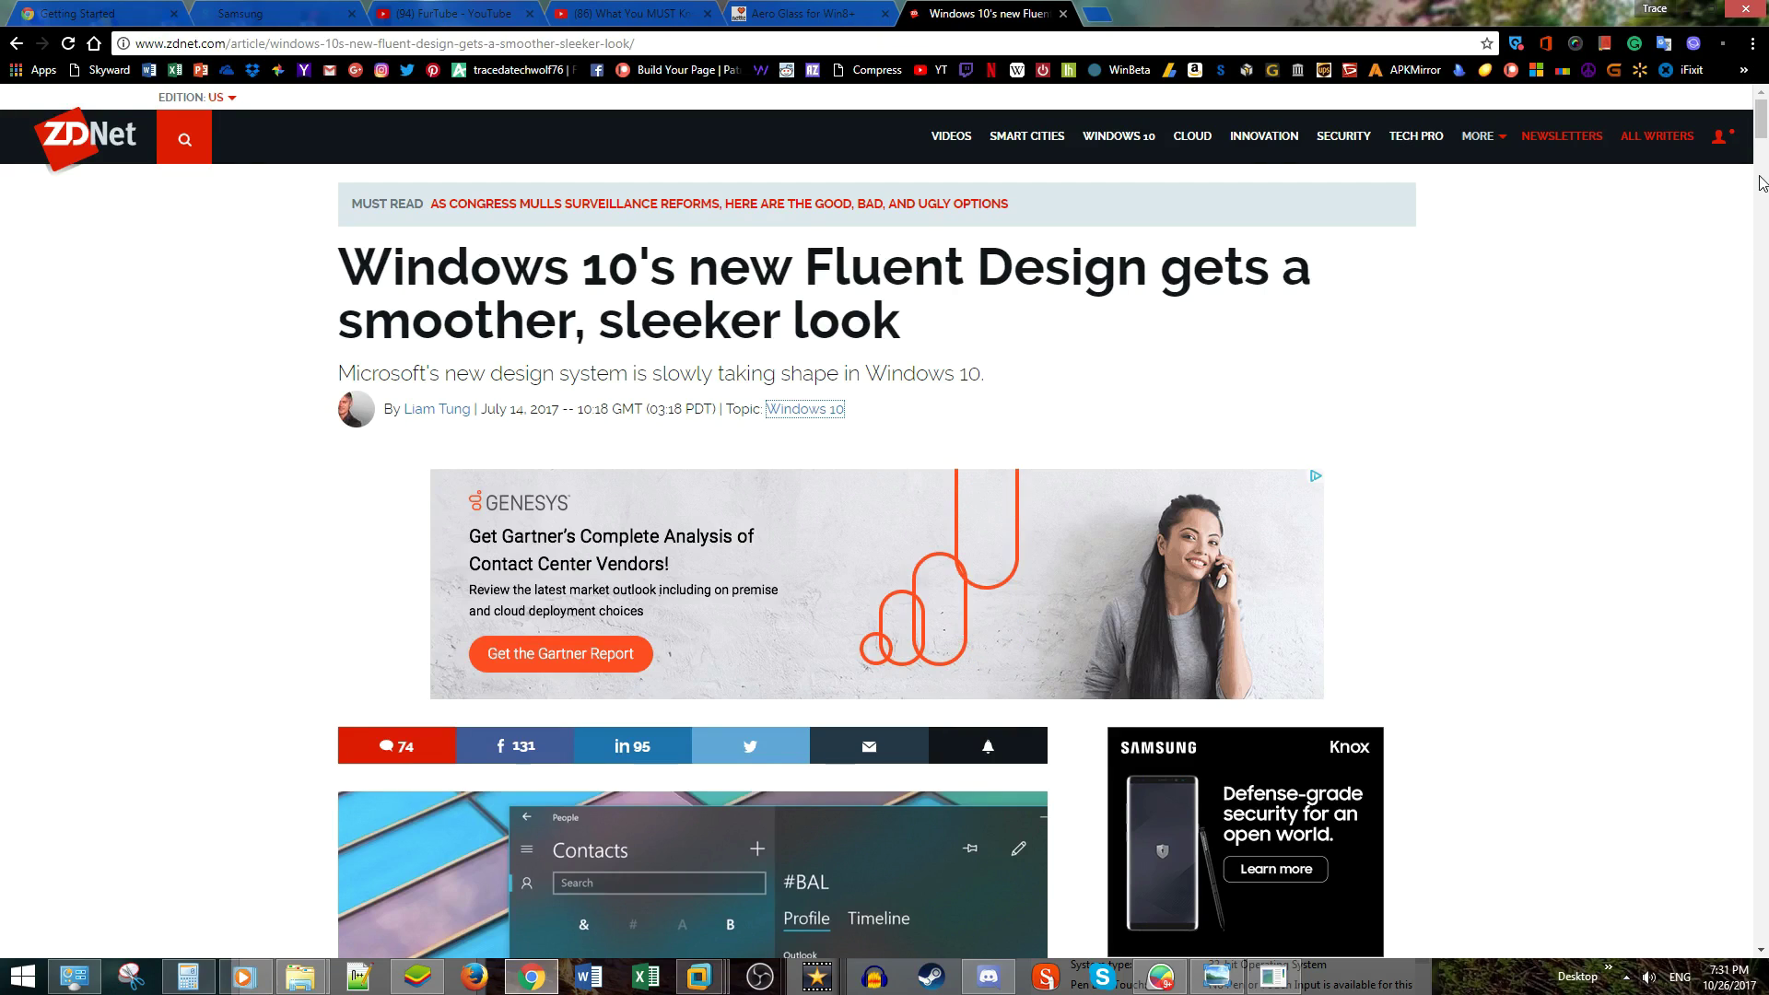
mouse_move(1761, 131)
left_mouse_down()
mouse_move(1760, 164)
mouse_move(1761, 147)
left_mouse_up()
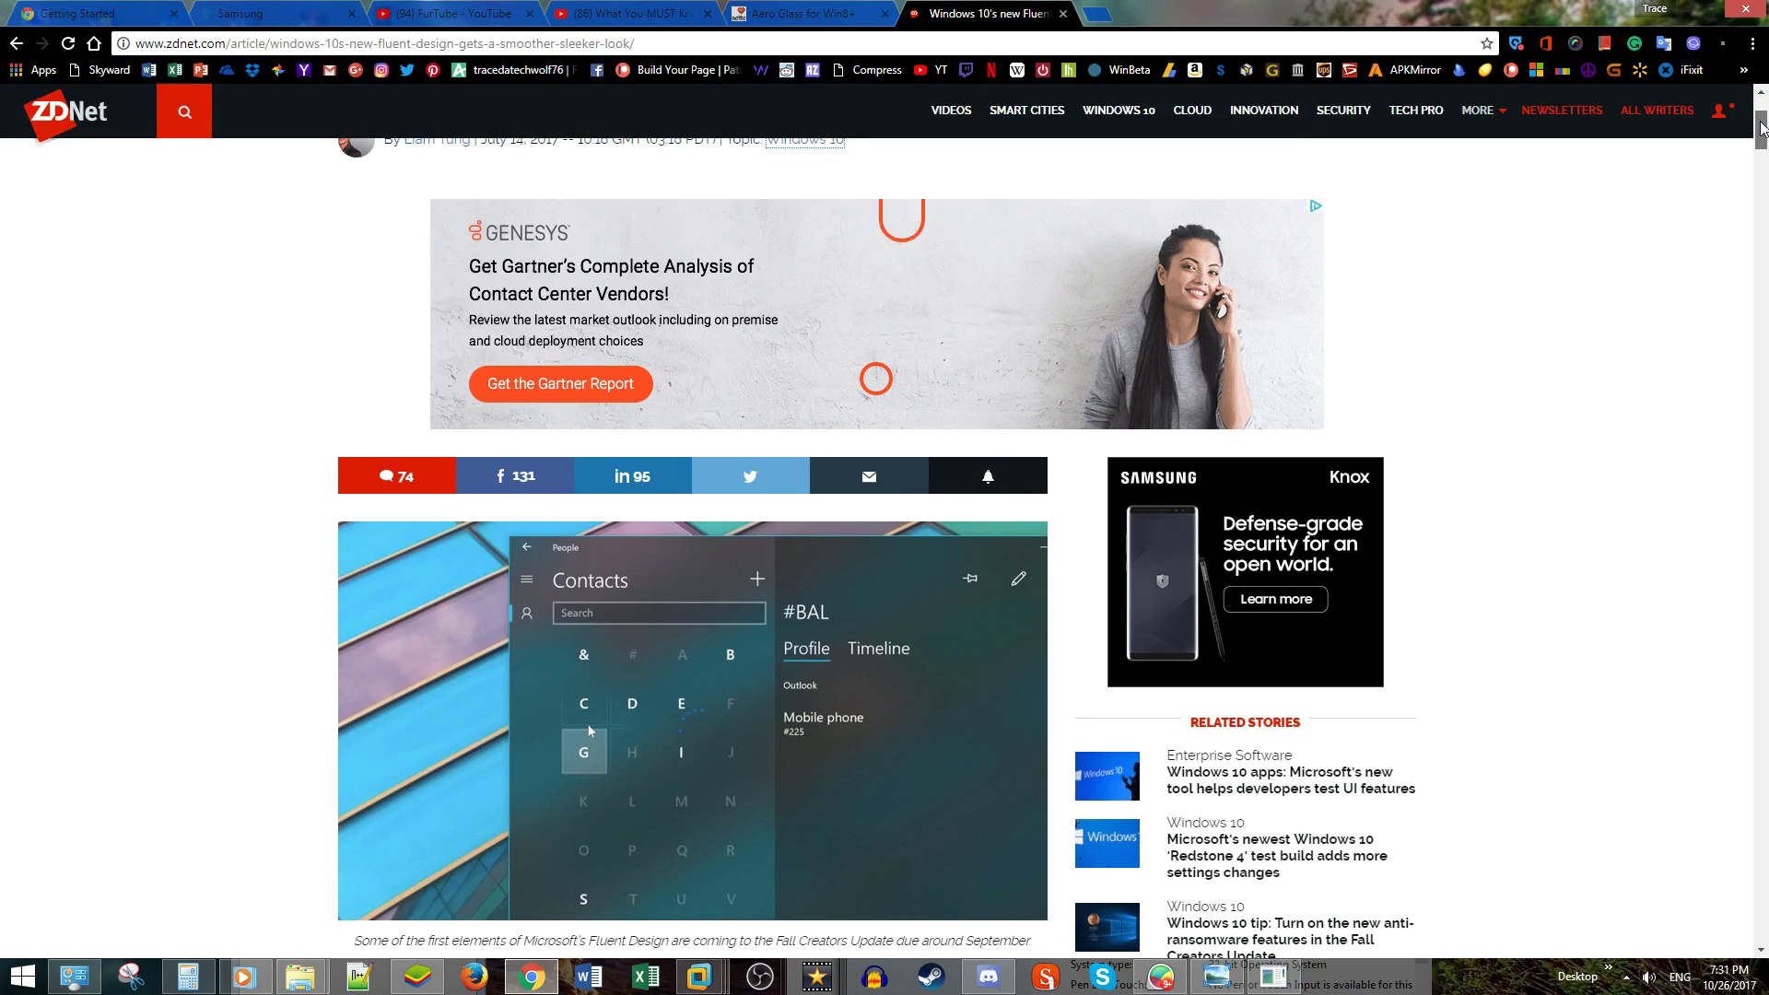
left_click_drag(1761, 134, 1761, 127)
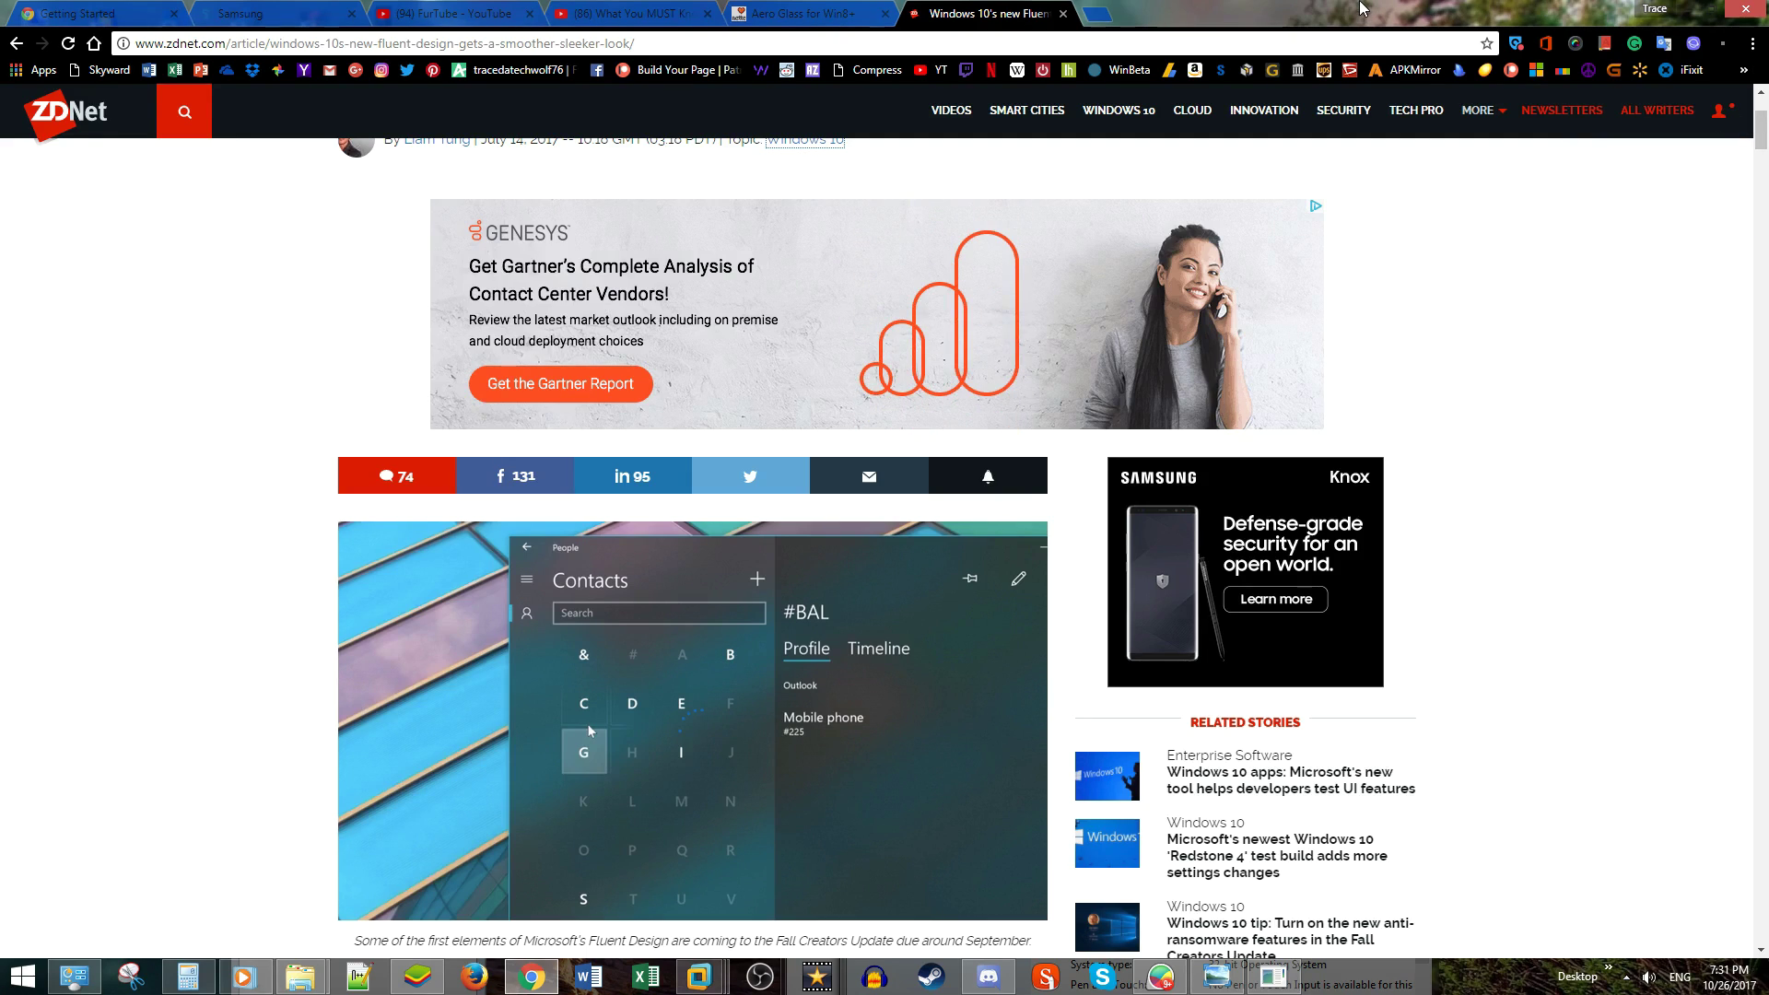
scroll(1557, 324, "down", 7)
scroll(1559, 327, "up", 4)
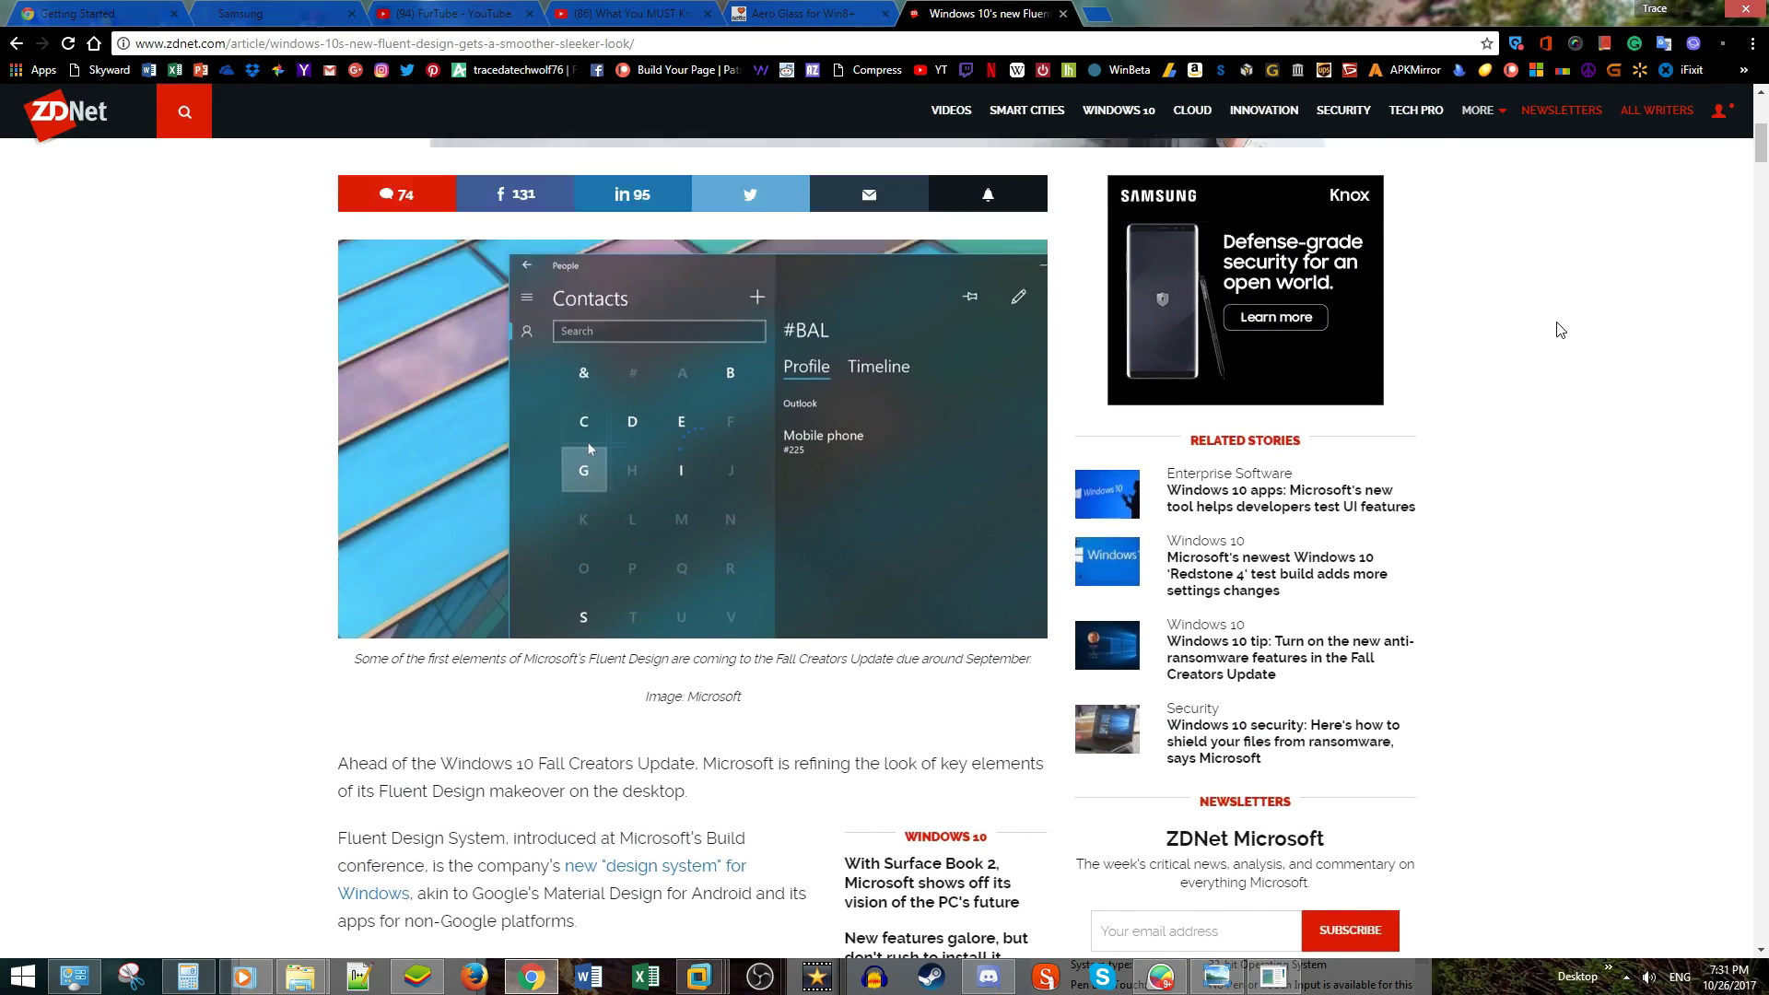
scroll(1560, 329, "up", 2)
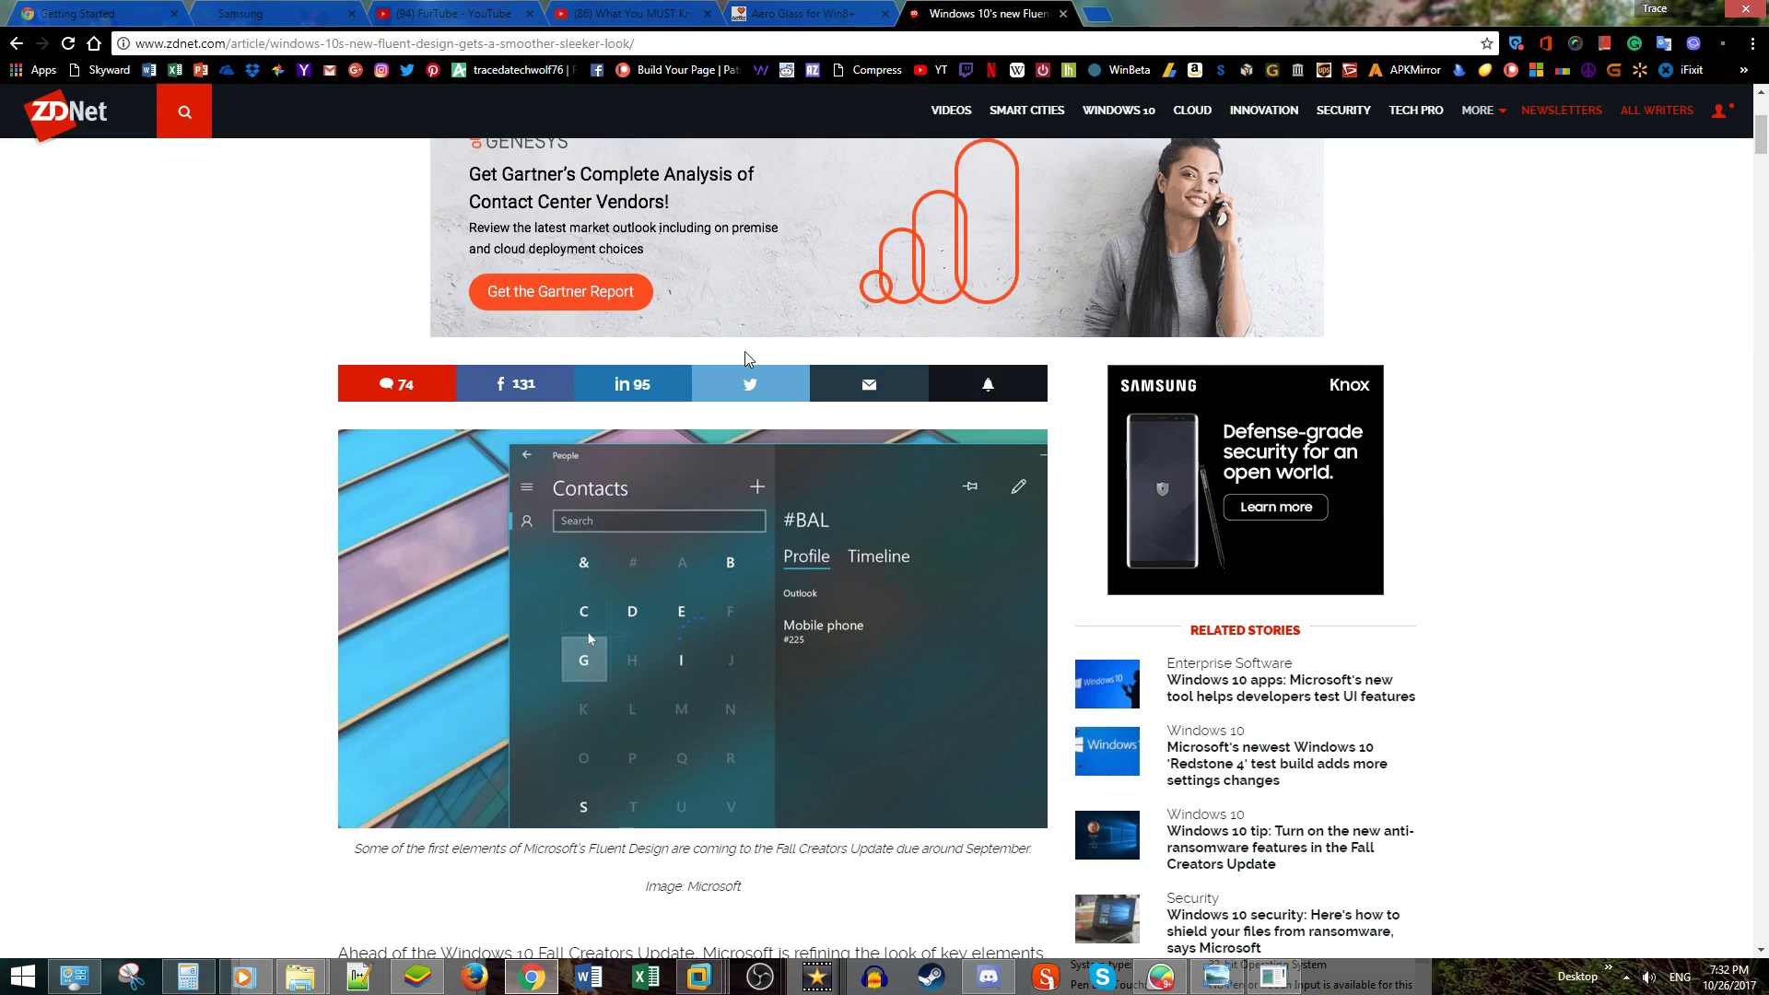
Switch to the Aero Glass for Win8+ tab on glass8.eu and restore Chrome to a smaller window
left_click(802, 14)
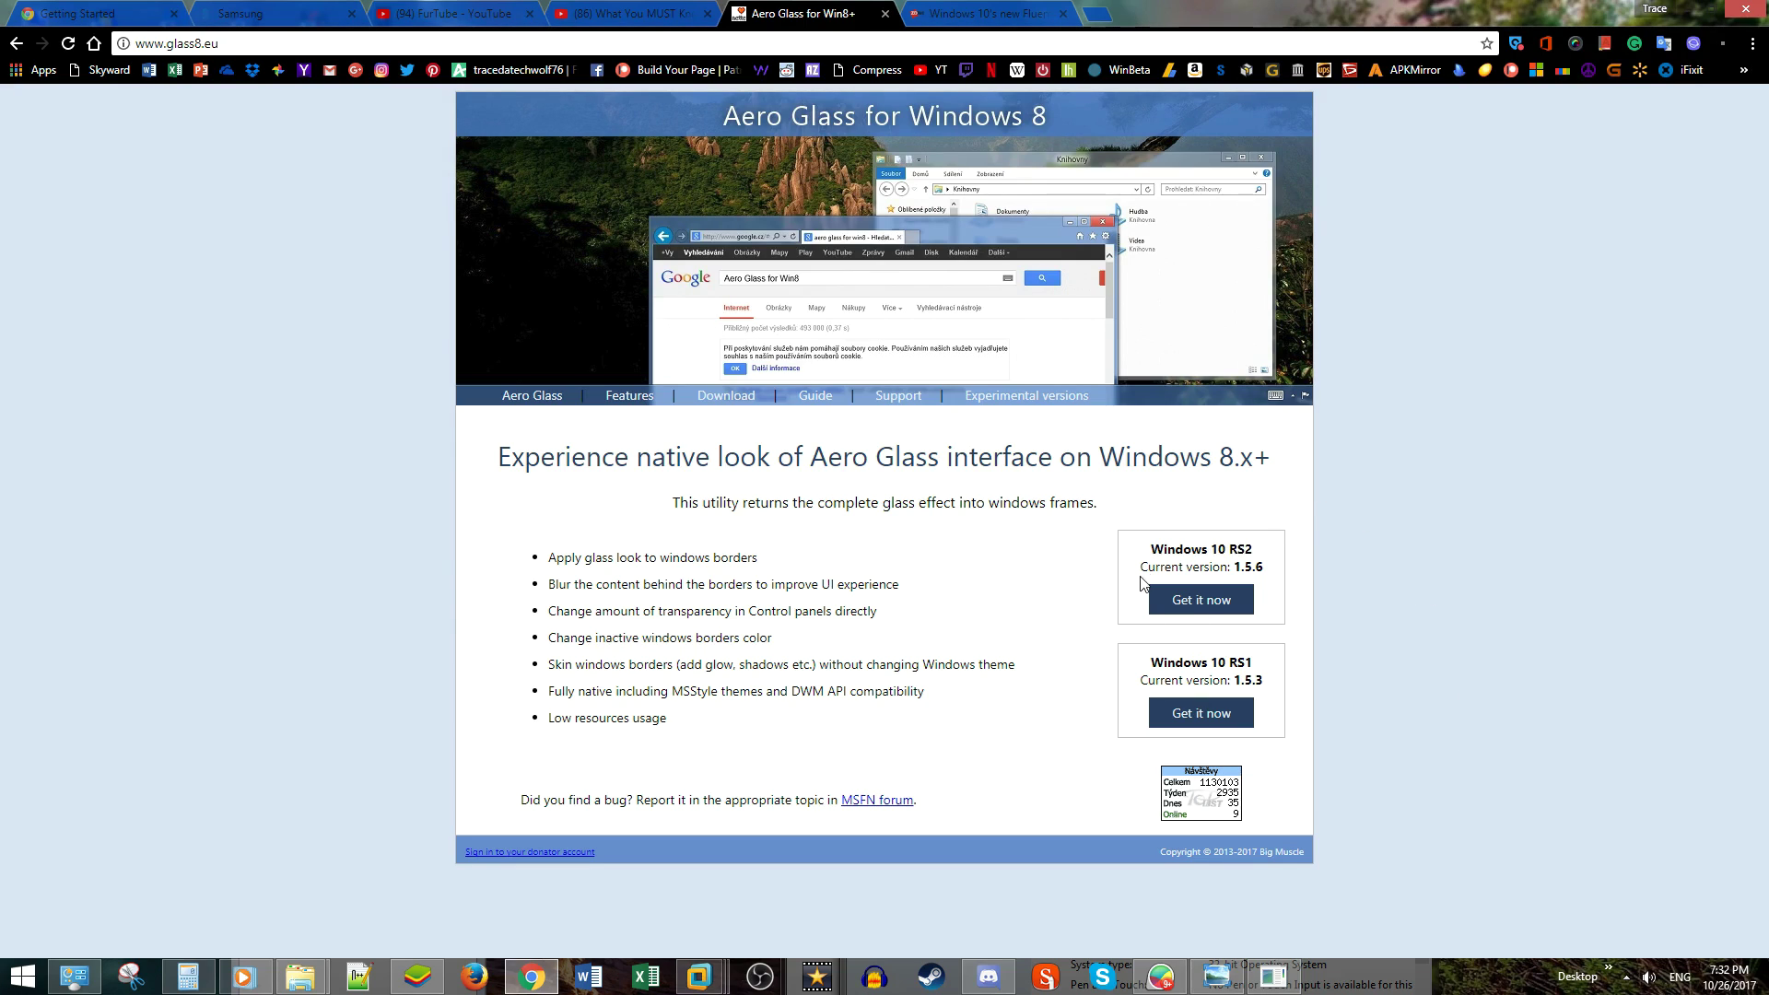
left_click_drag(1220, 489, 1455, 543)
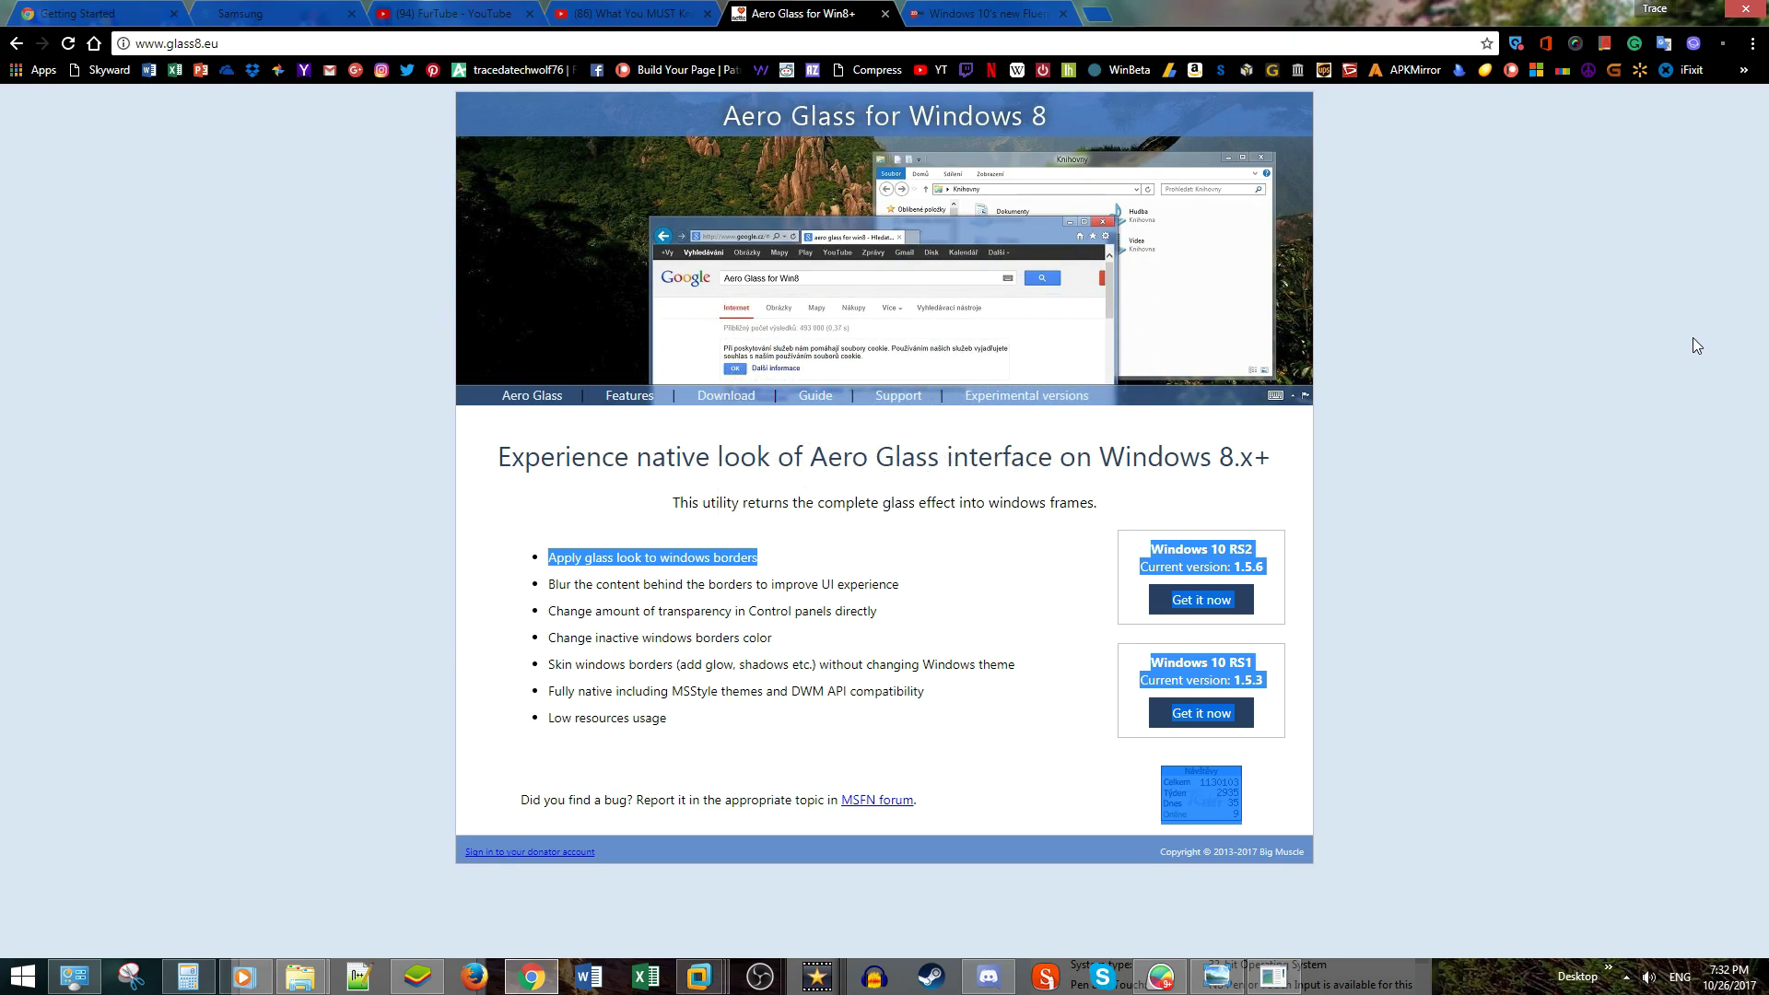
left_click(1517, 448)
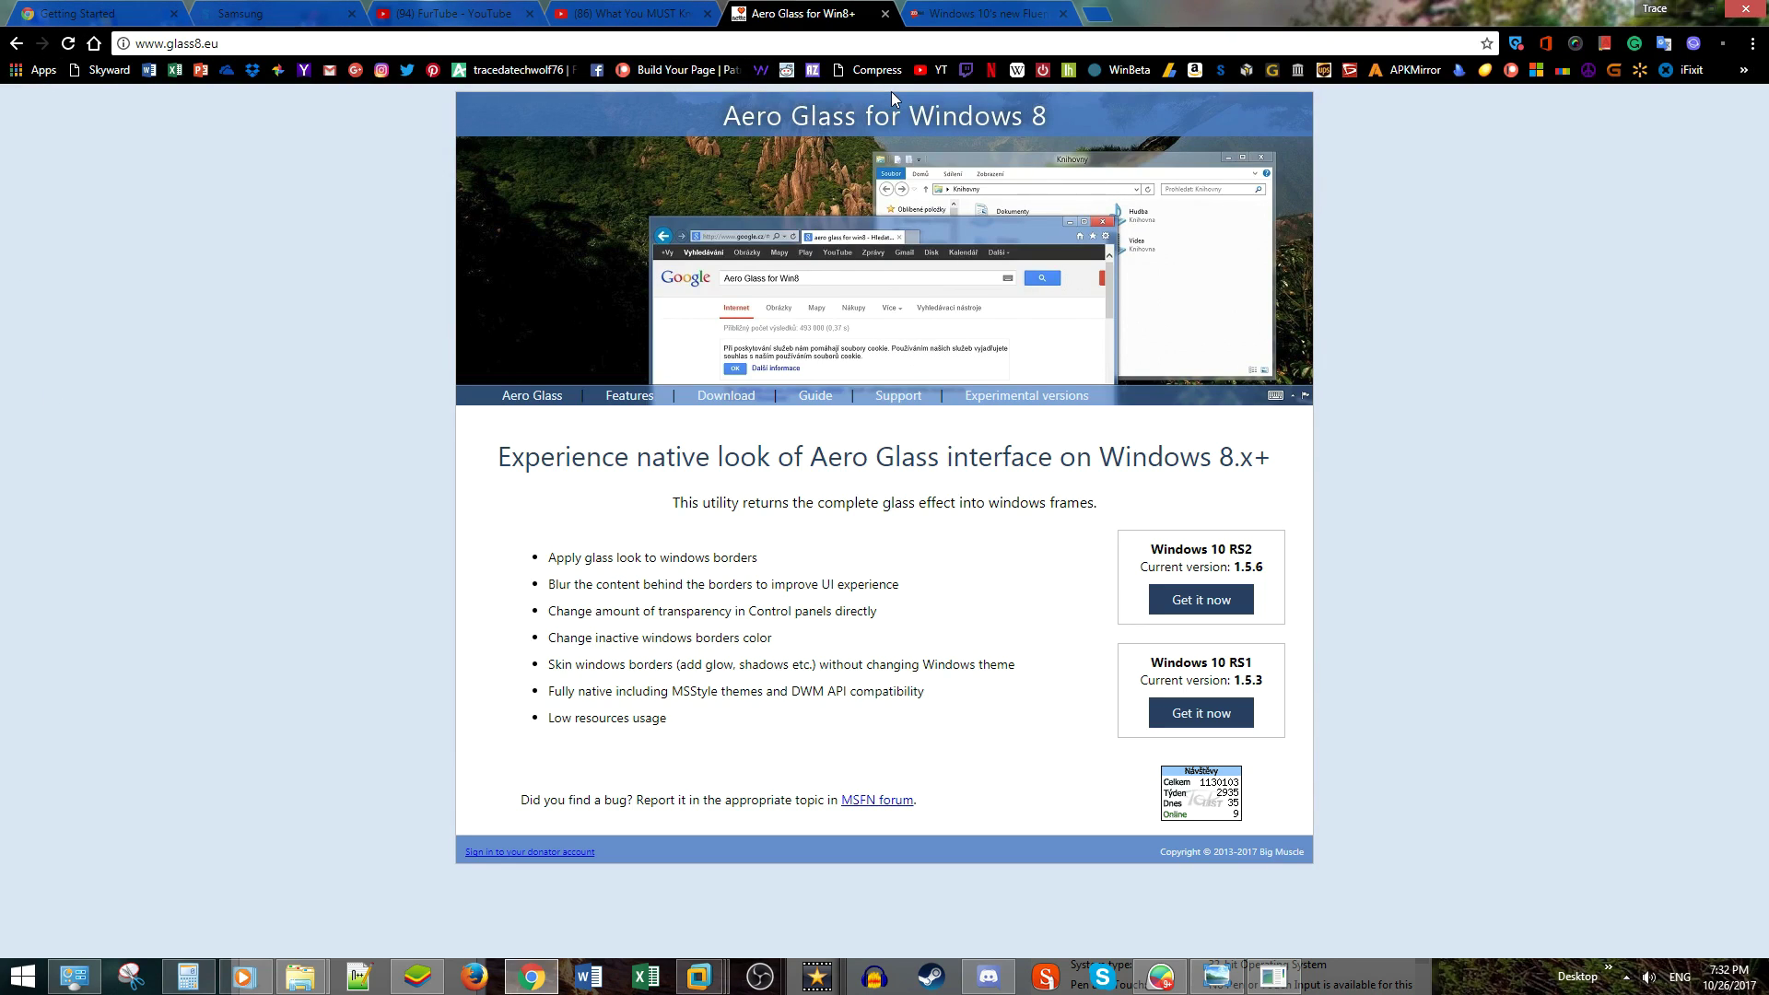
left_click_drag(1177, 8, 675, 29)
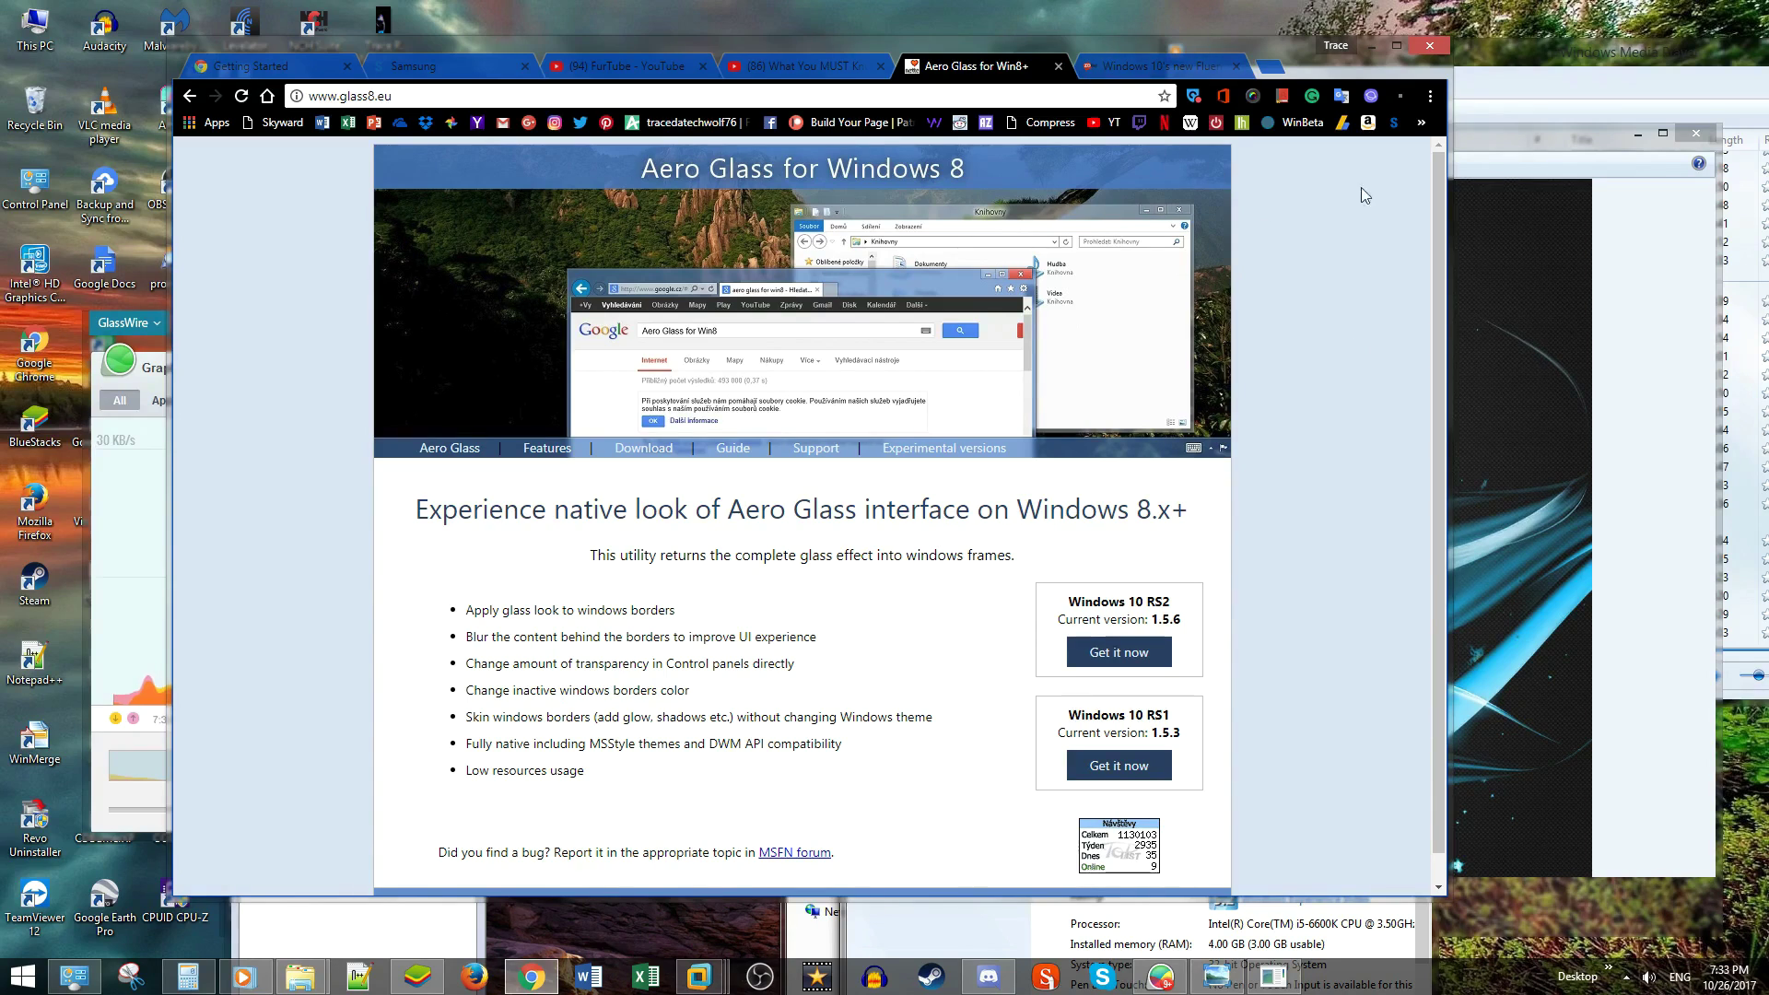
Minimize Chrome, move the VM's System window up-left, then bring glass8.eu back over VMware from the taskbar
left_click_drag(1352, 83, 1455, 91)
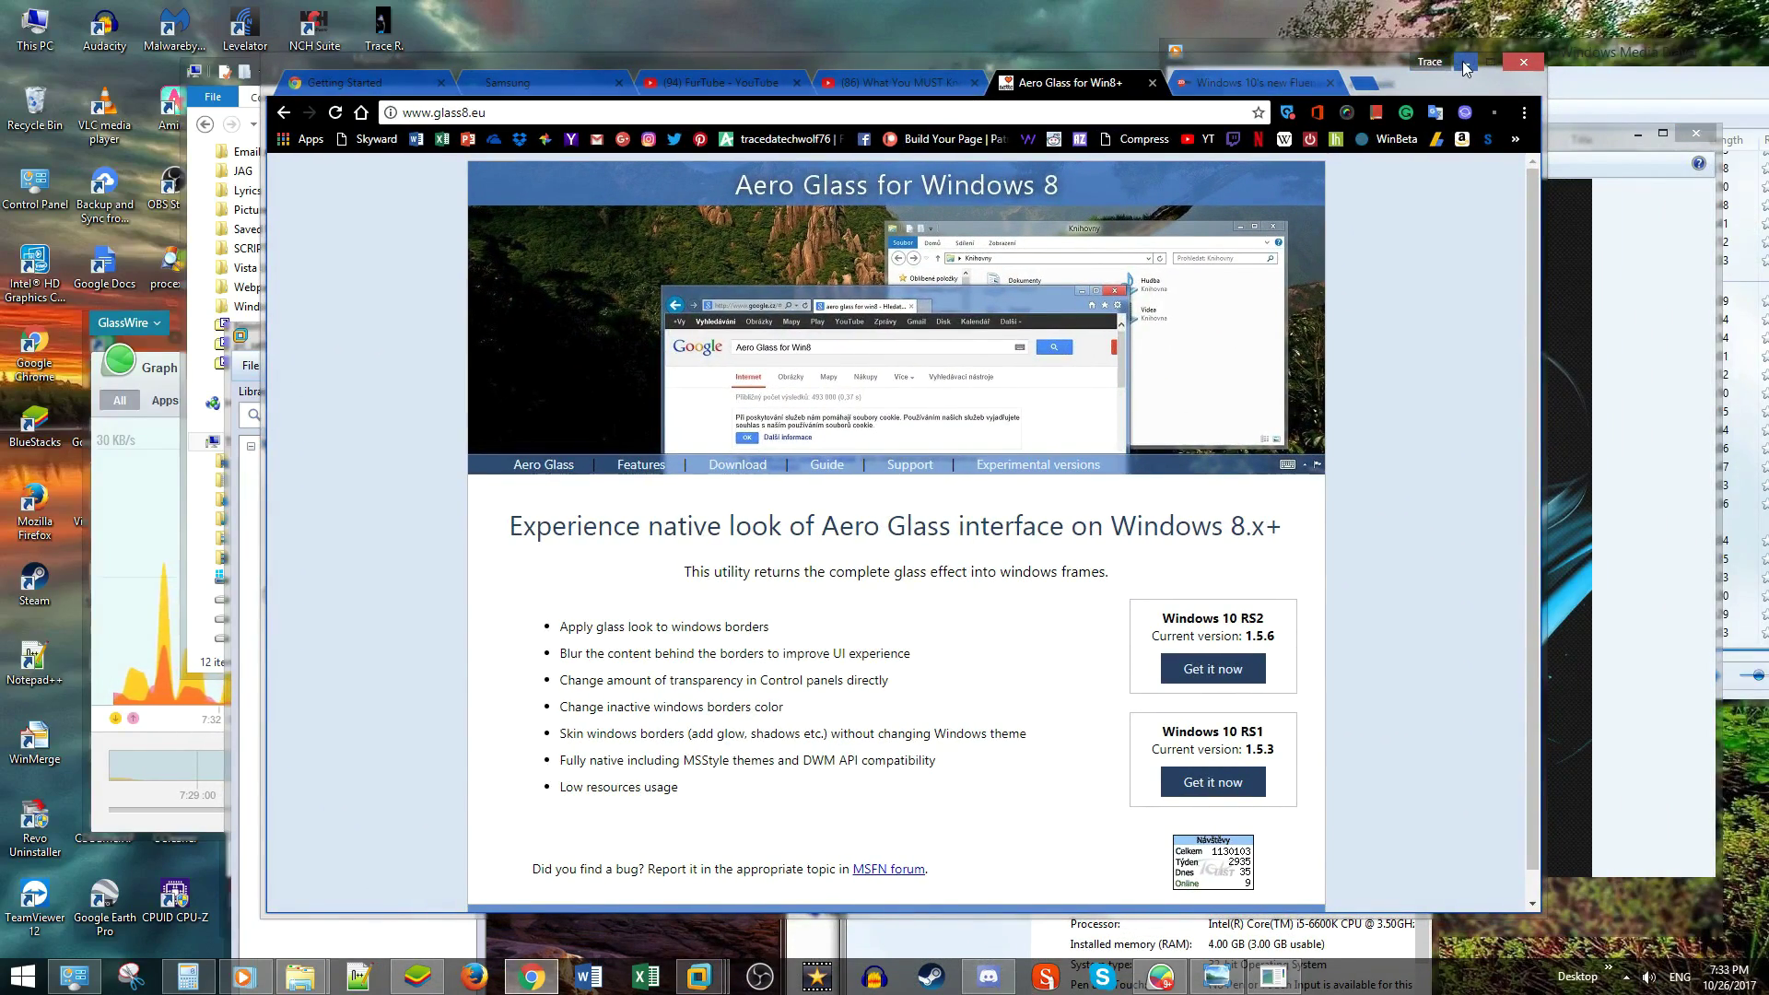
left_click(1465, 63)
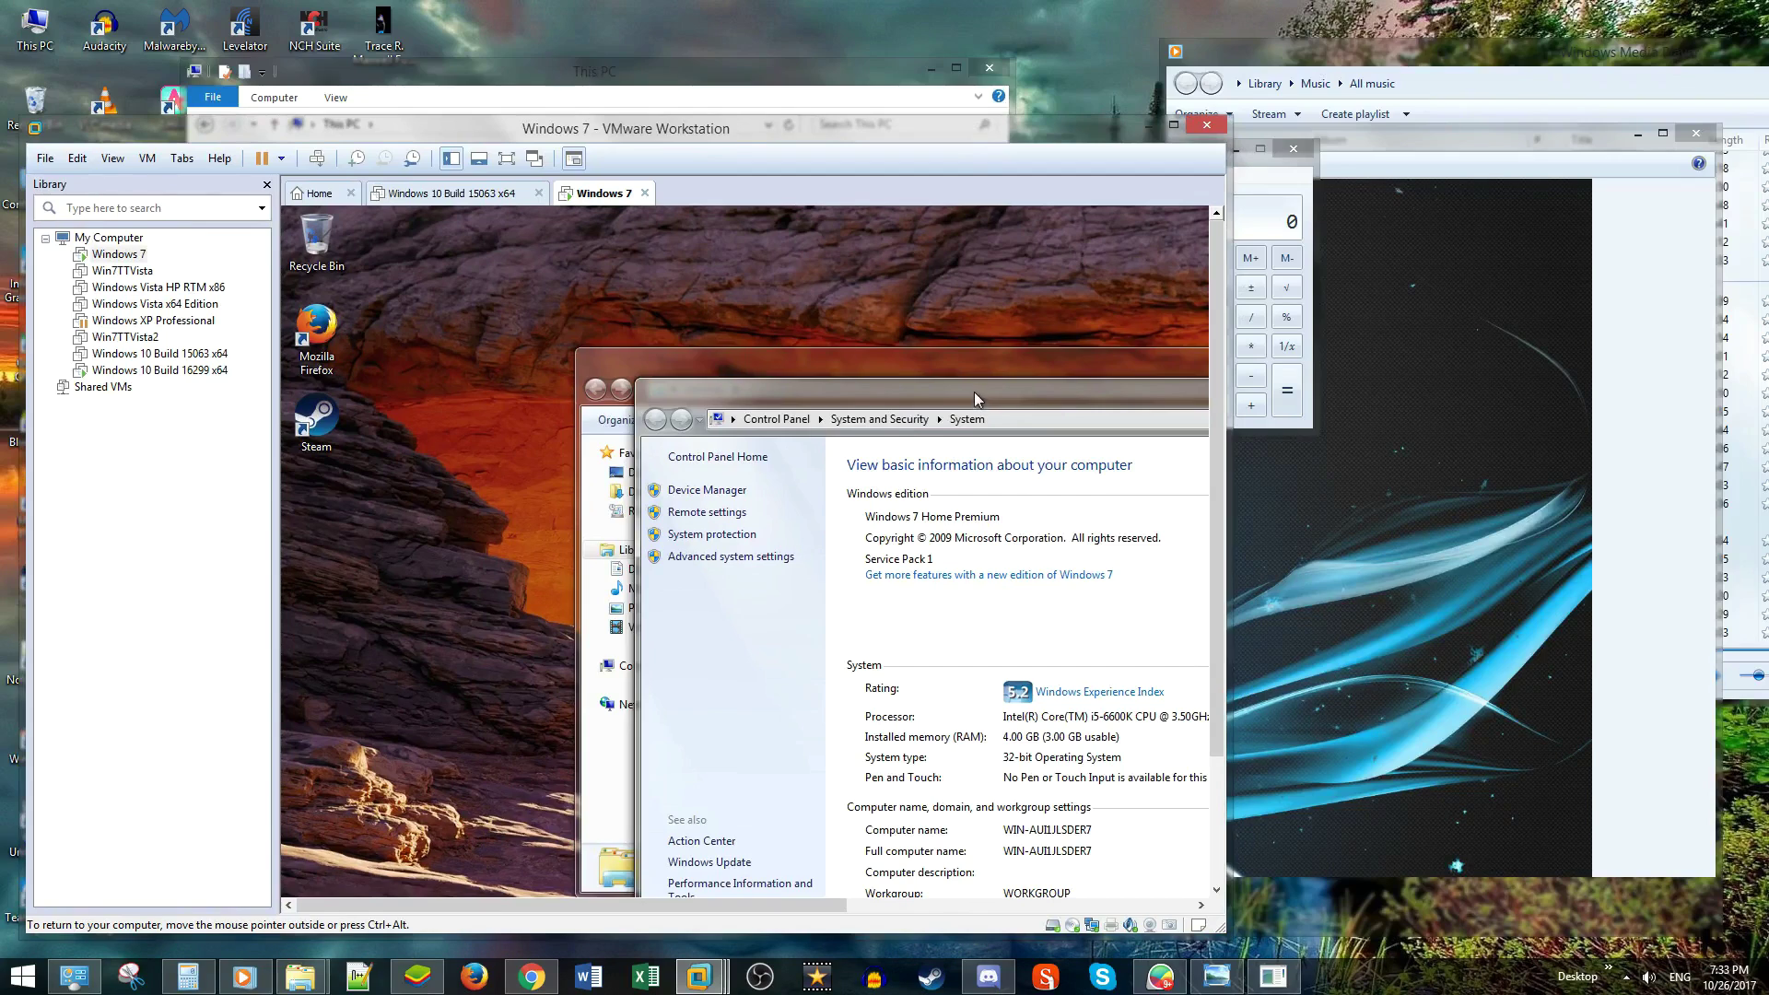
left_click_drag(978, 396, 538, 292)
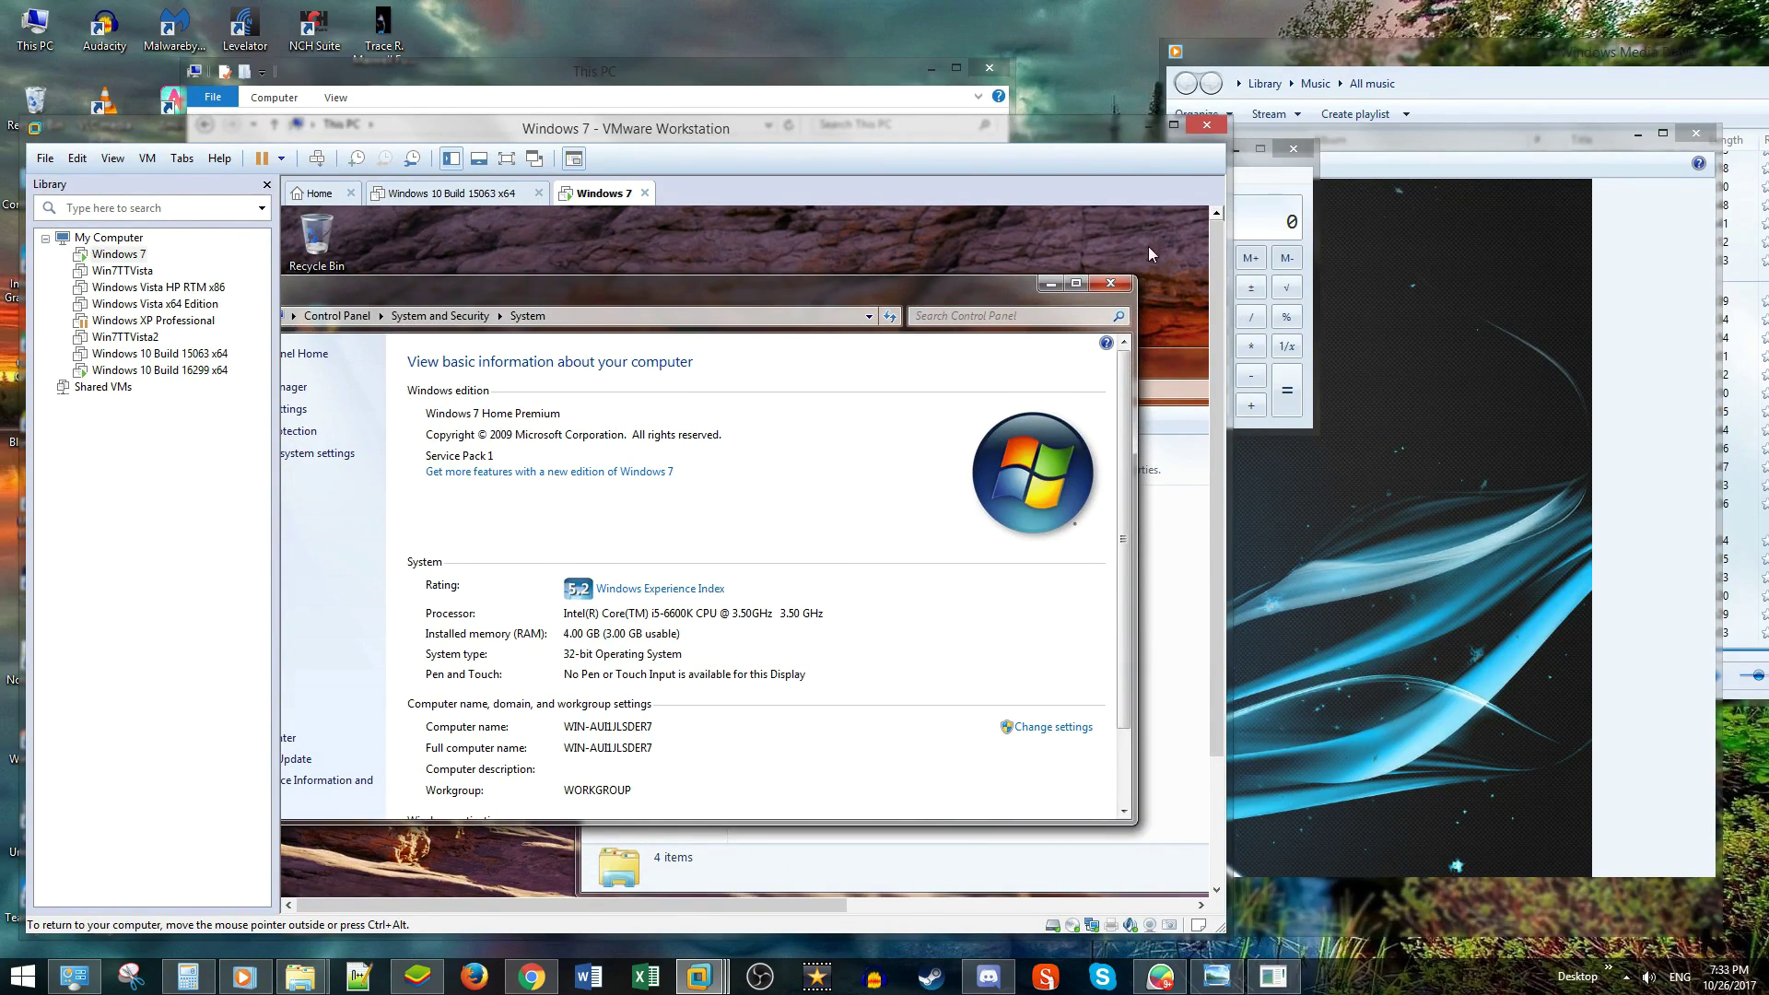
left_click(534, 975)
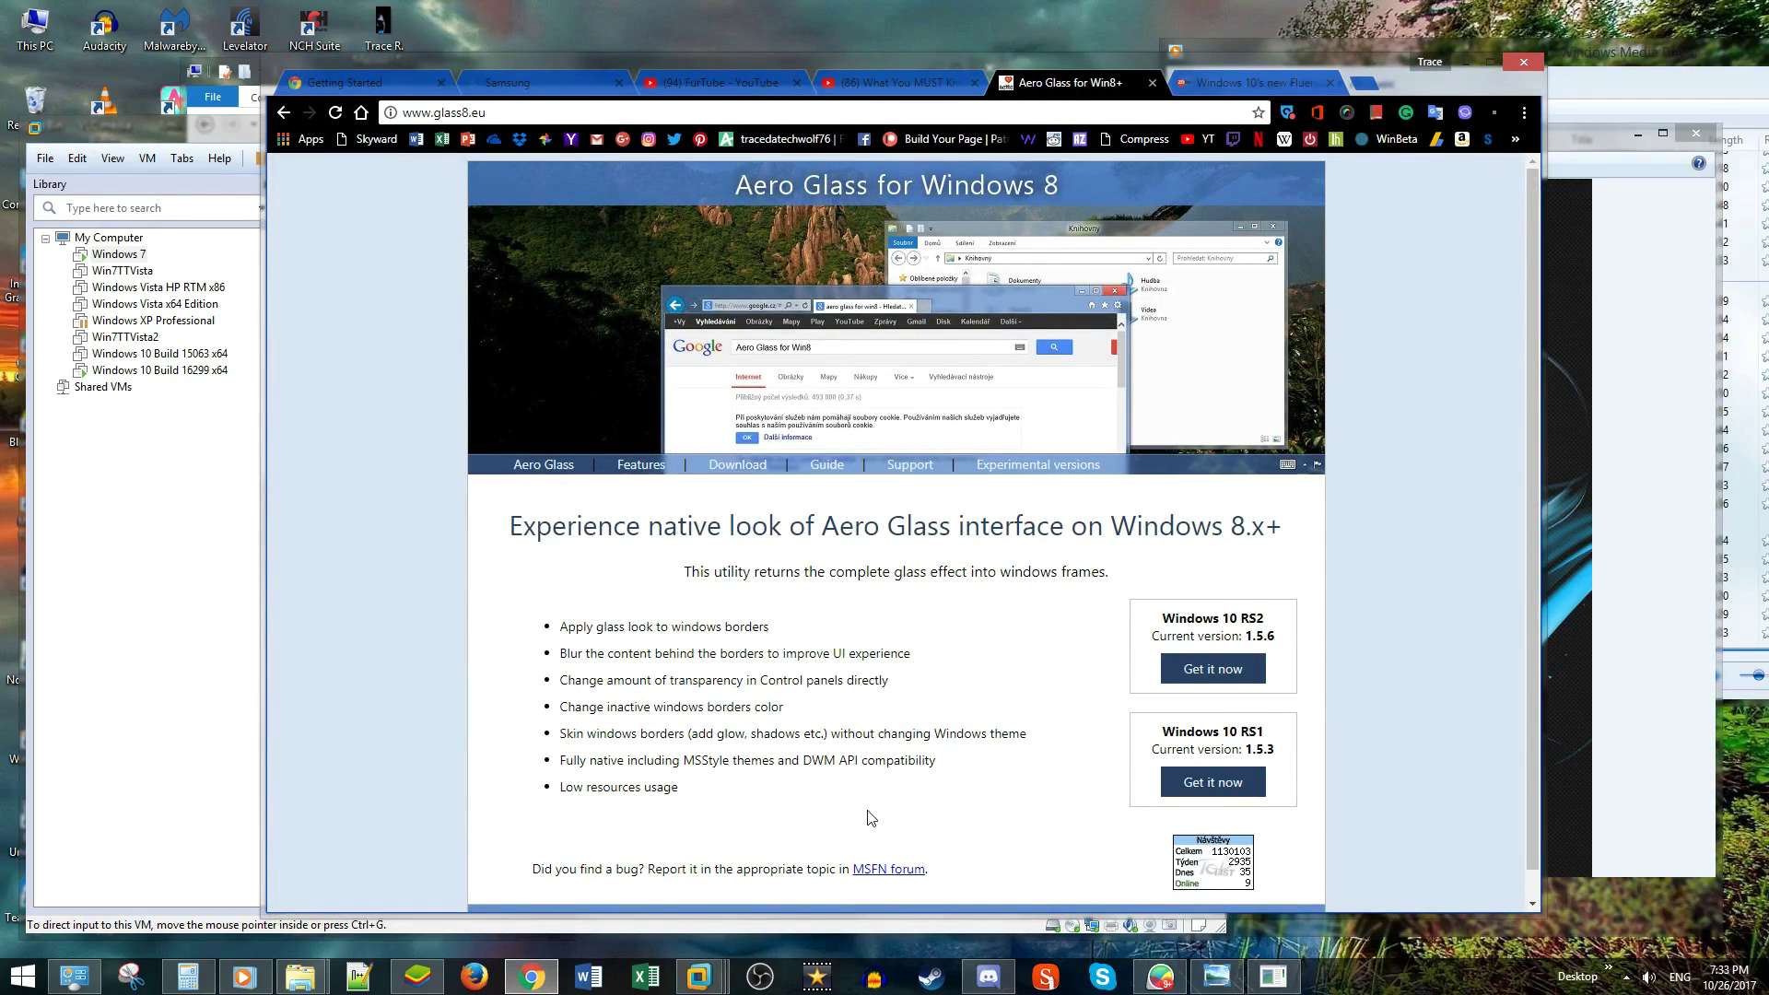
scroll(912, 443, "down", 1)
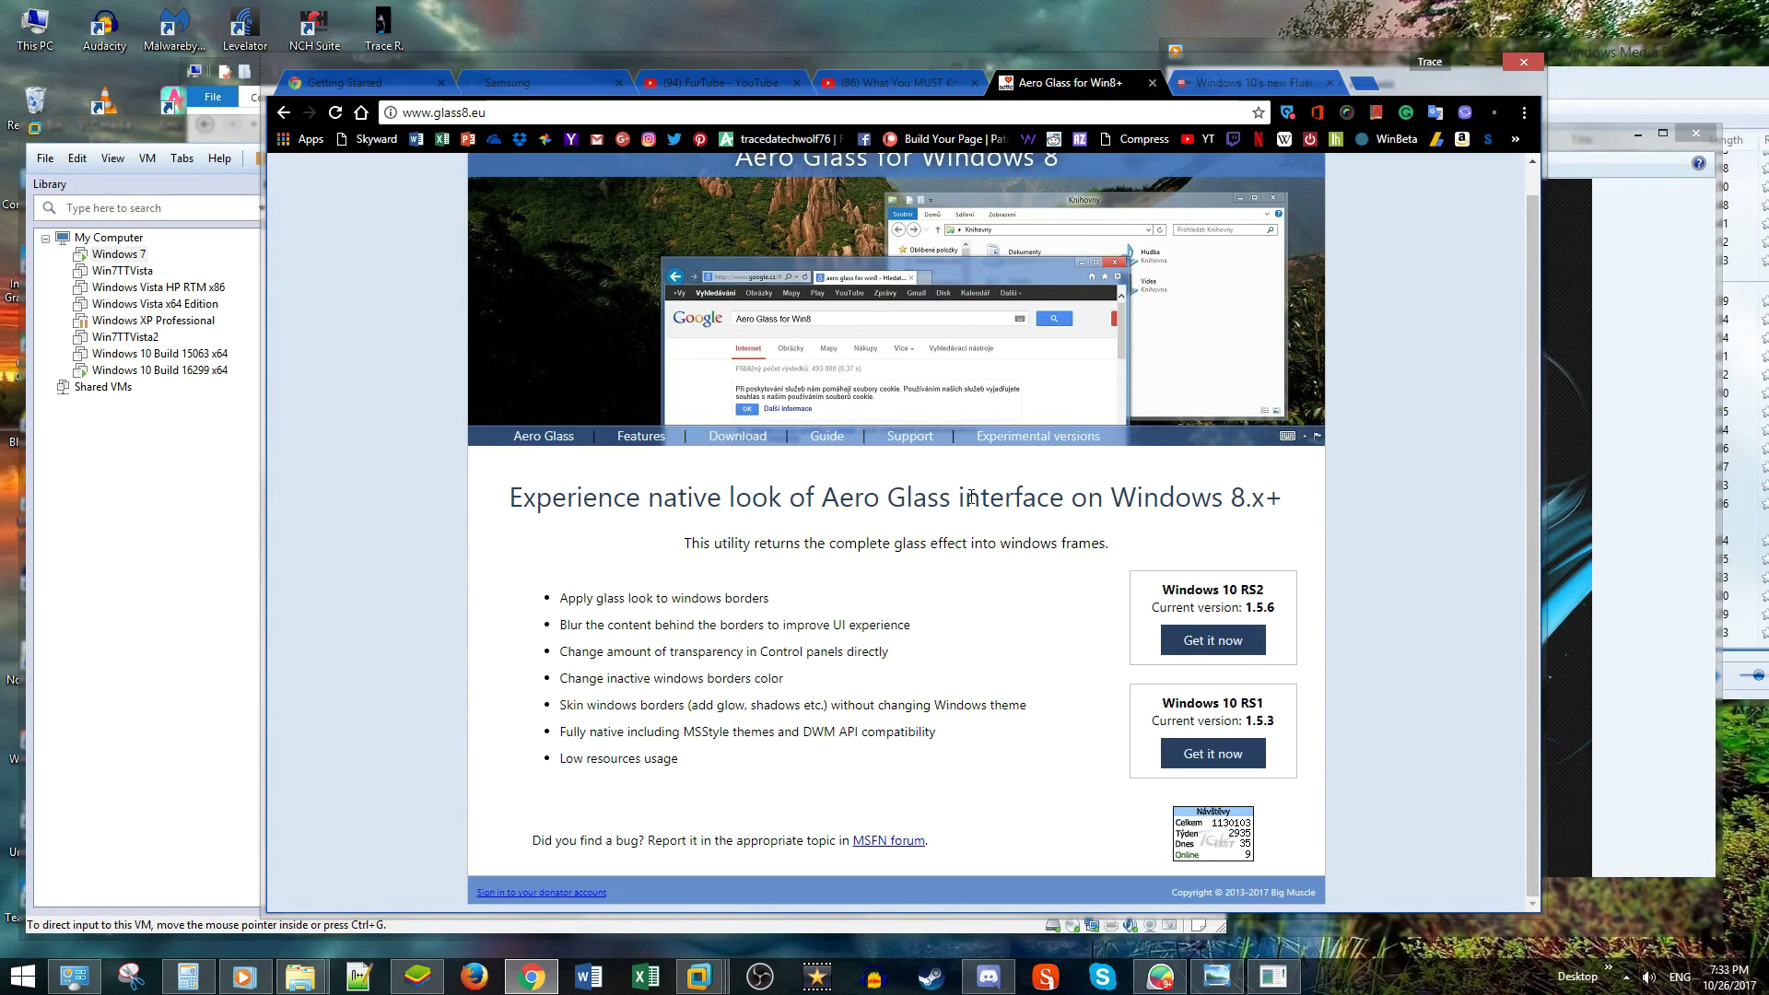
Go through Support and Experimental versions to glass8.eu's Download page and view the full listing
left_click(919, 440)
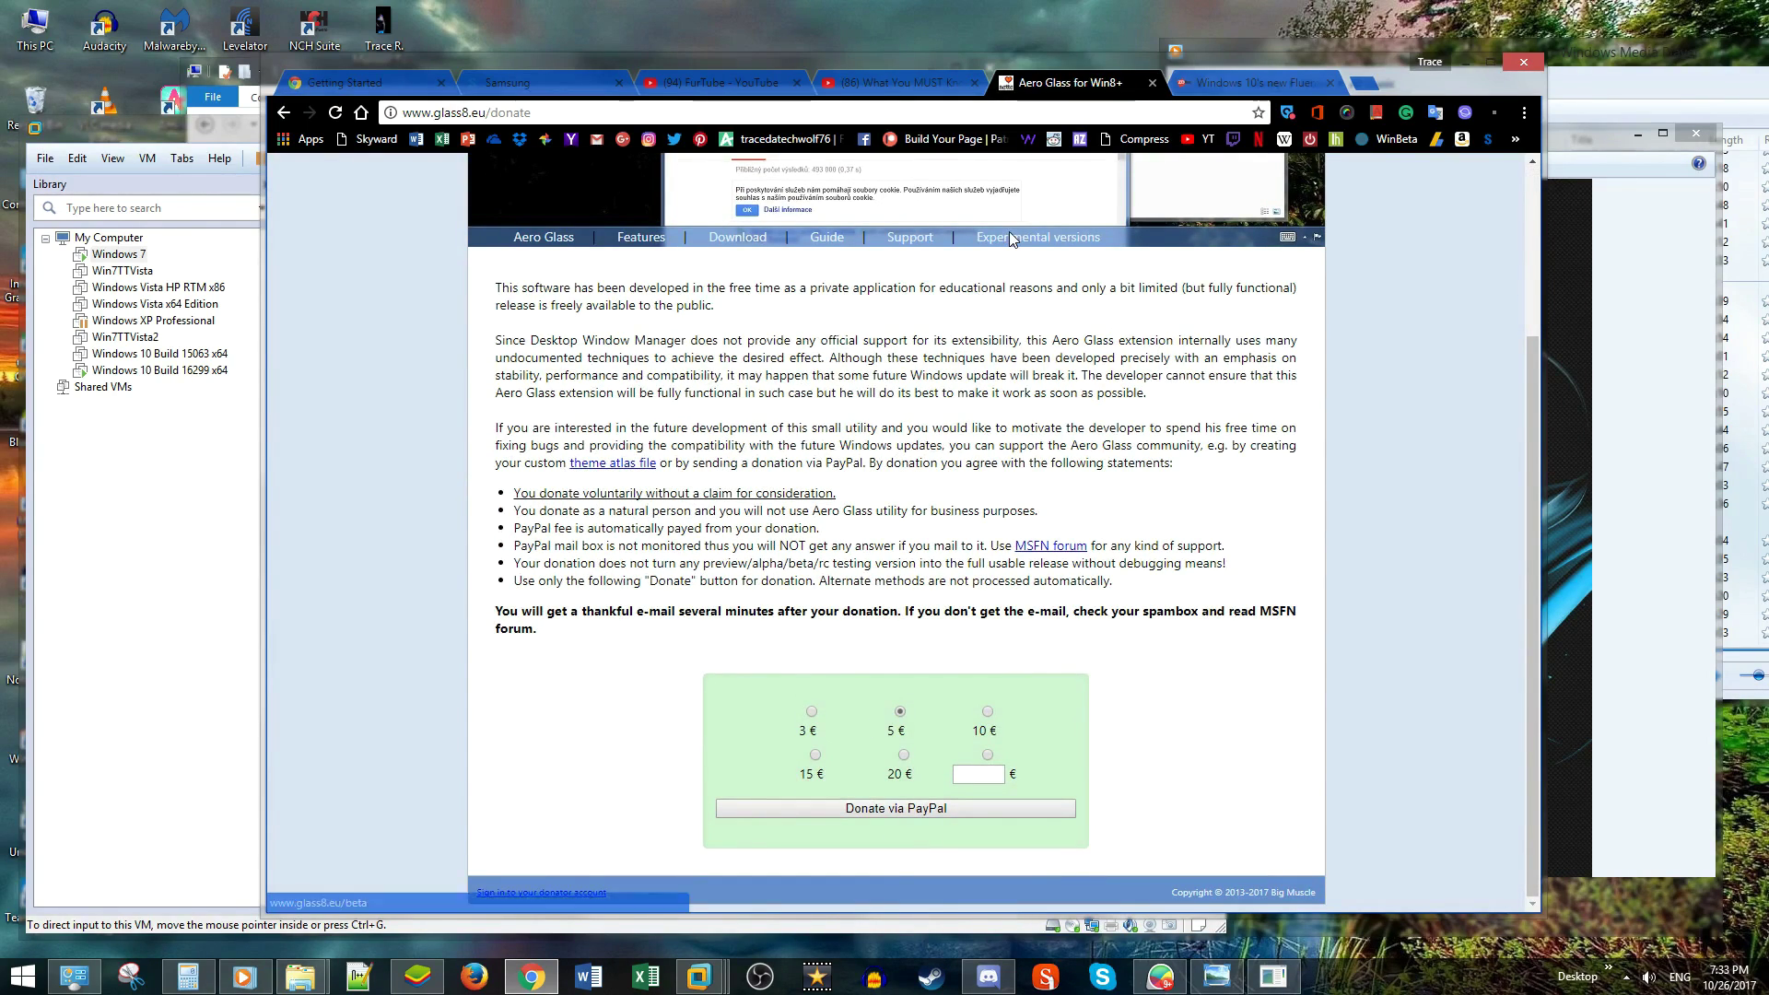
left_click(1038, 324)
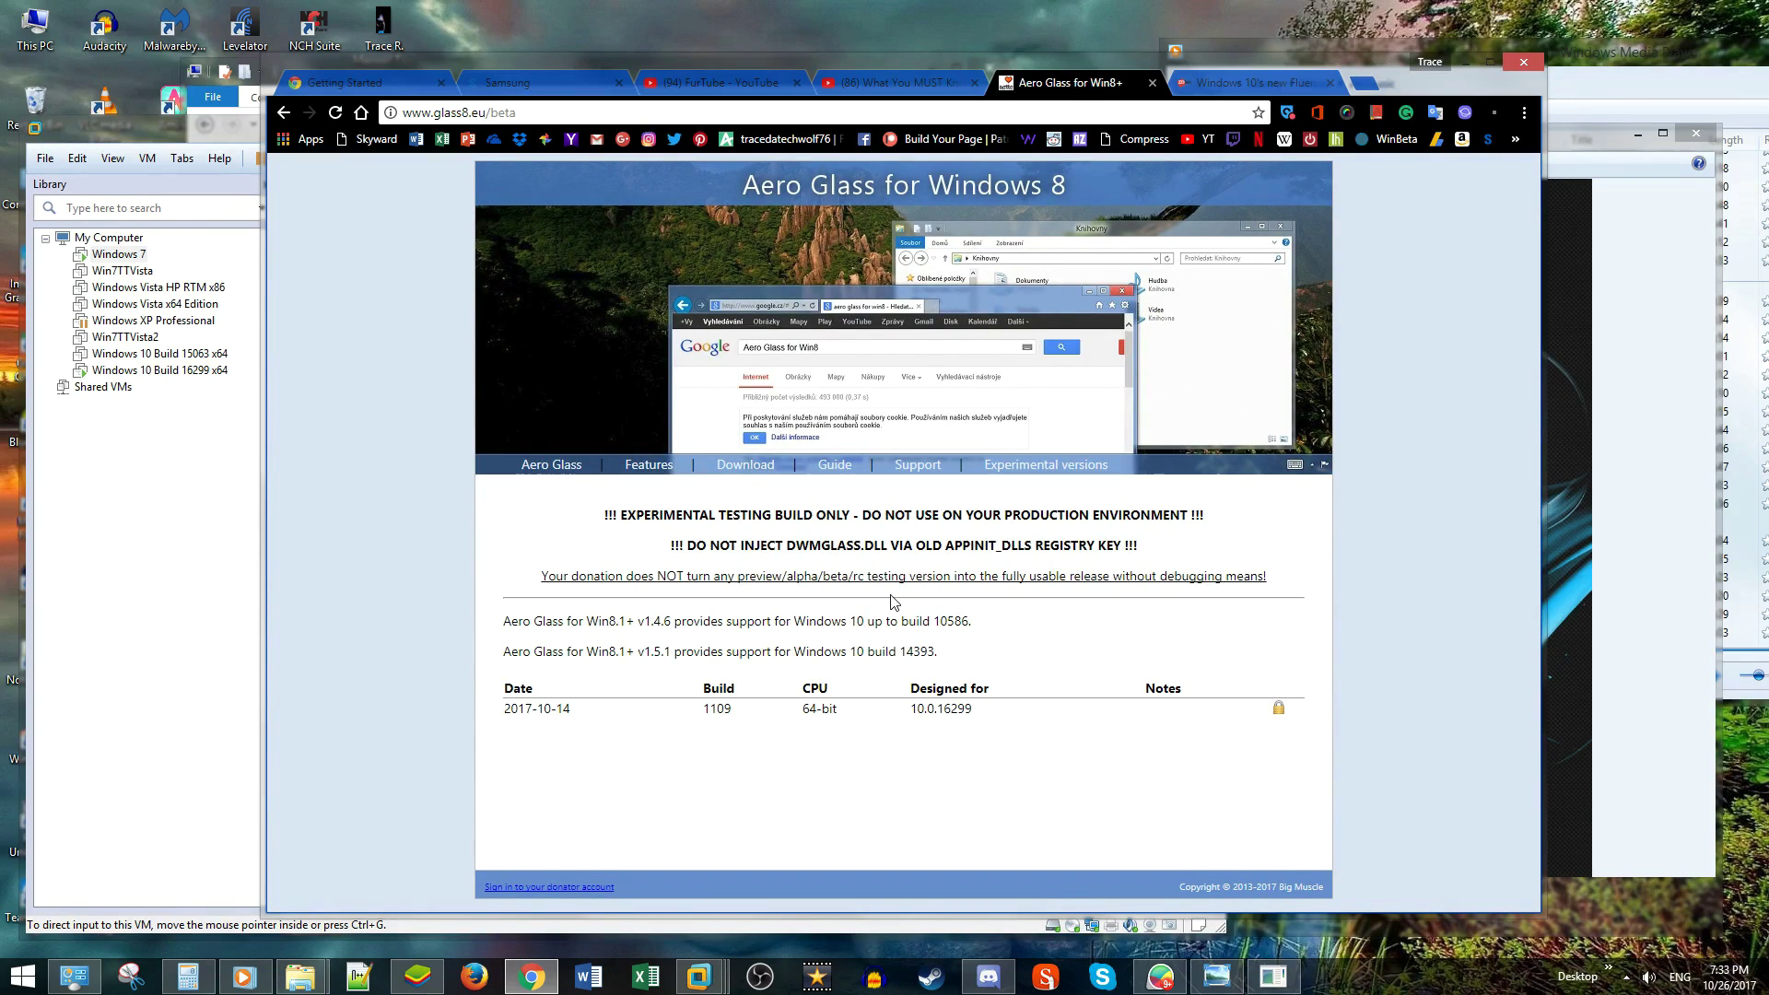
left_click(745, 465)
scroll(824, 617, "down", 5)
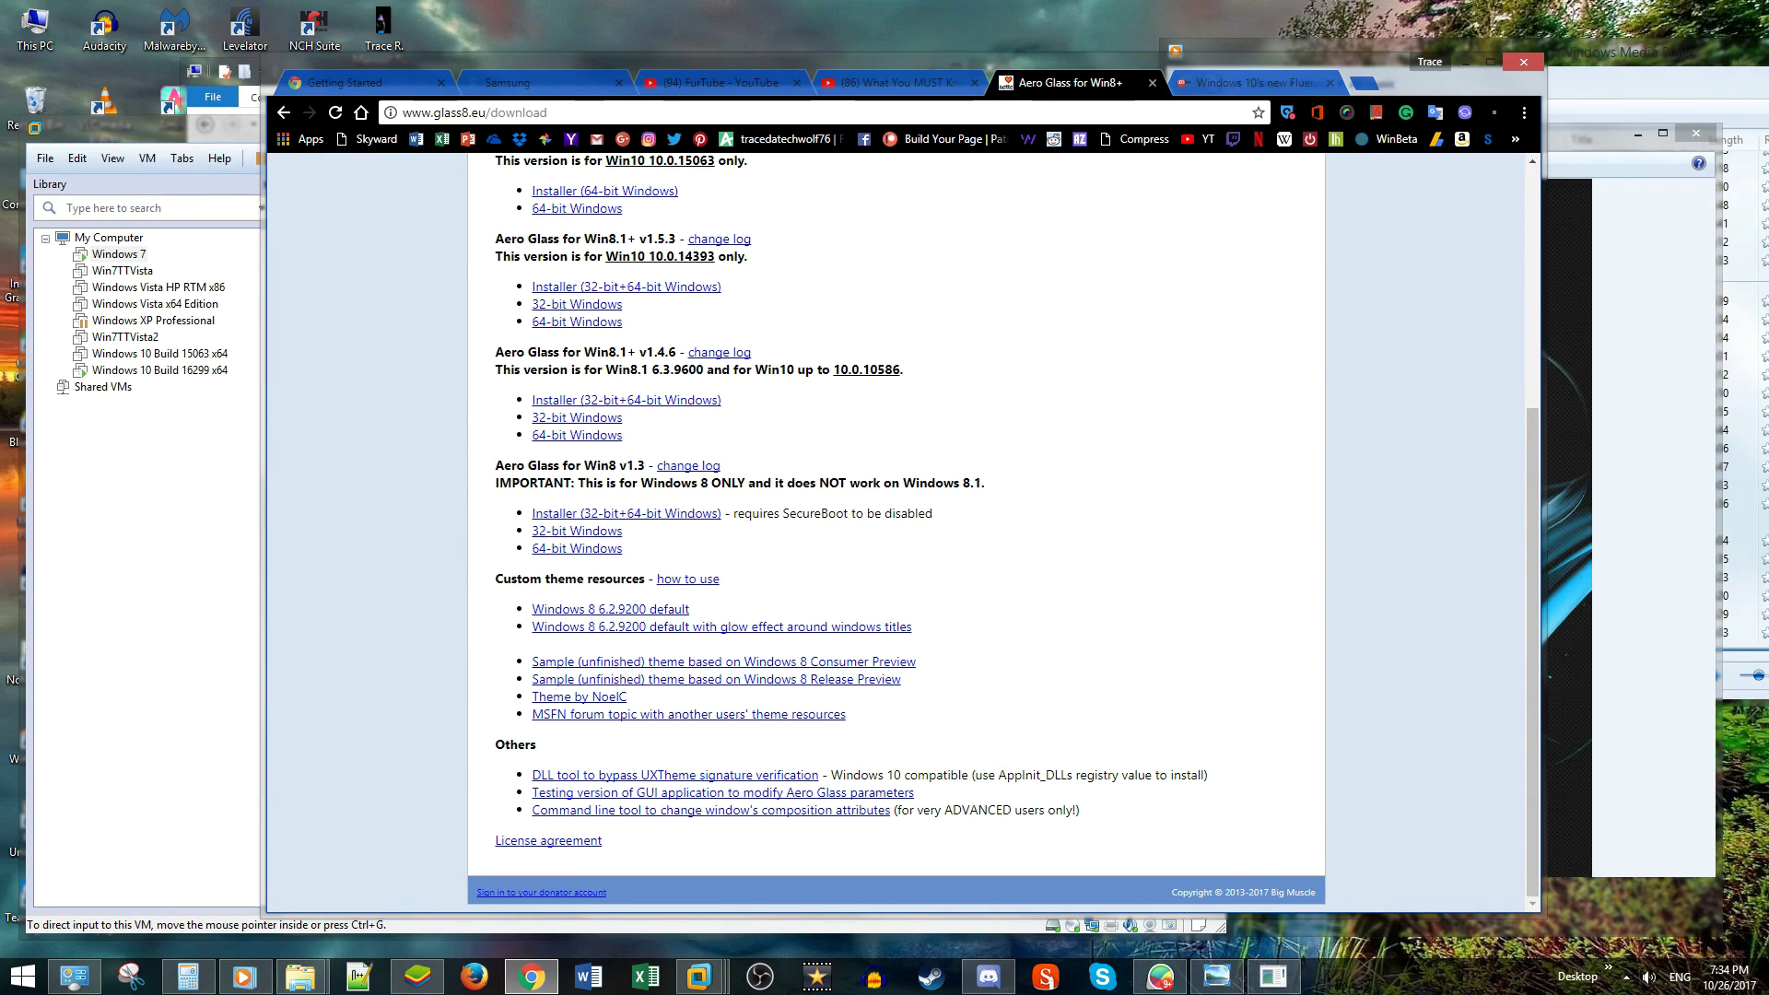
Select C:\AeroGlass\win8rp.png as the theme atlas image
left_click(1681, 929)
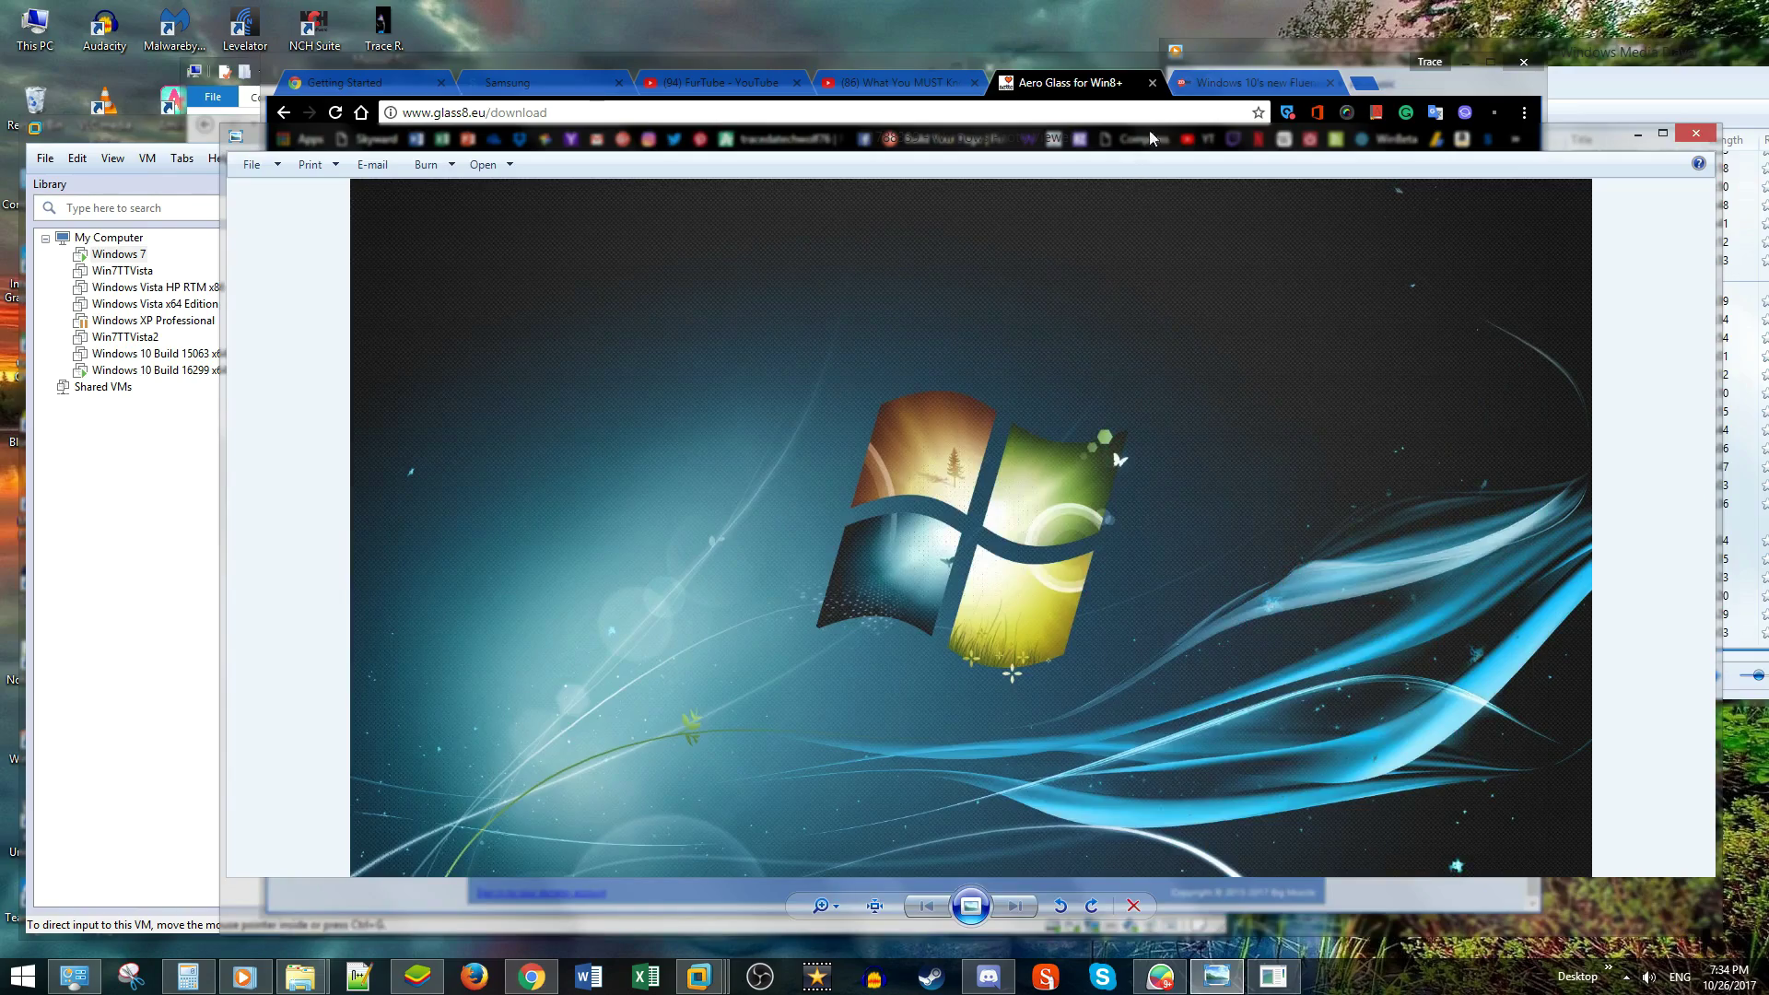
left_click_drag(1150, 135, 764, 188)
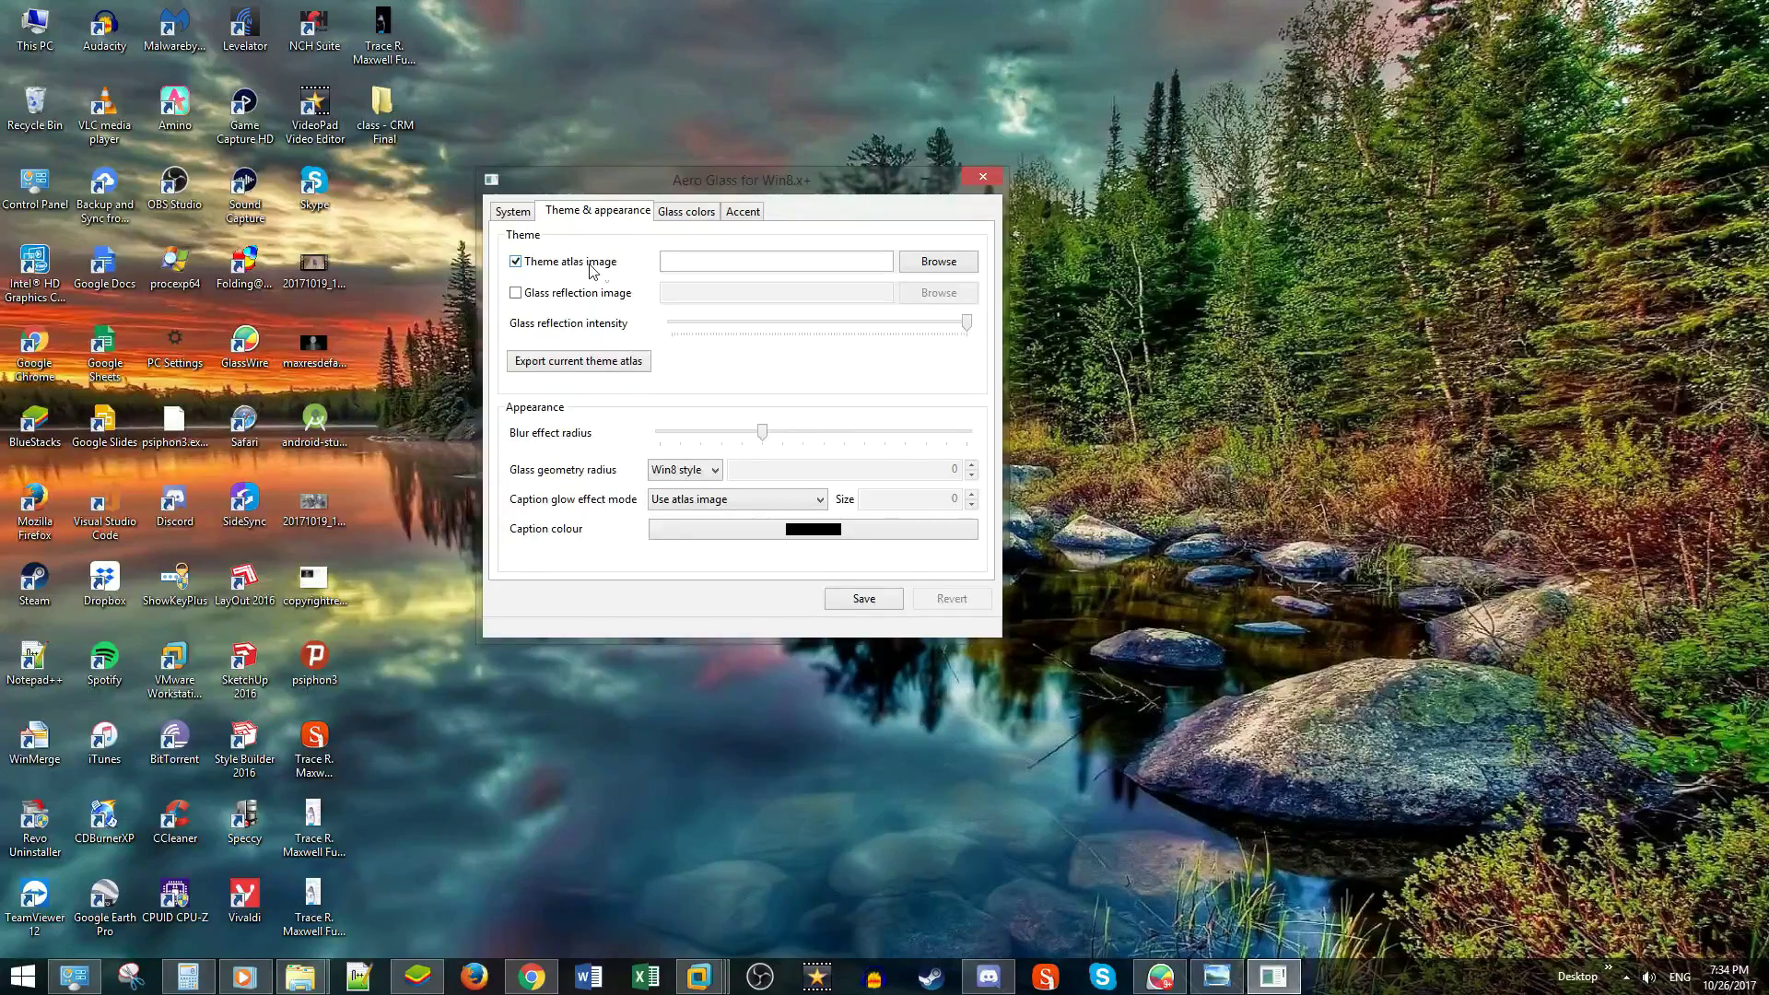
left_click(907, 267)
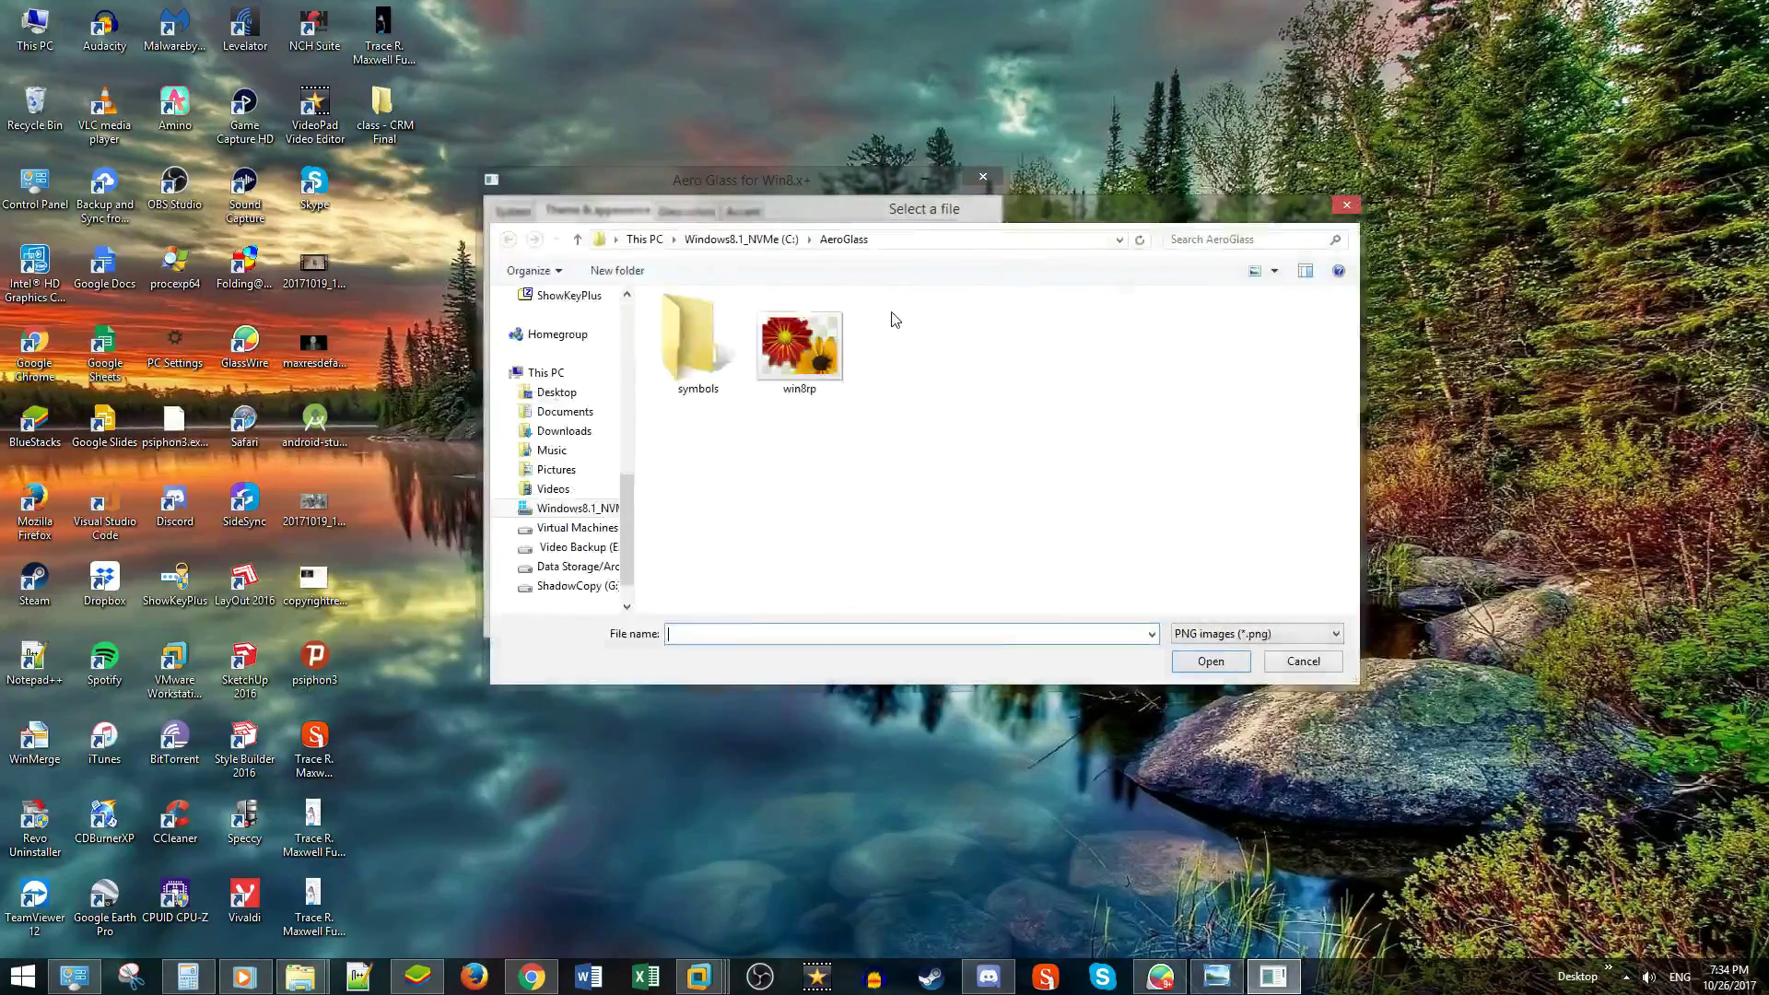
left_click(781, 339)
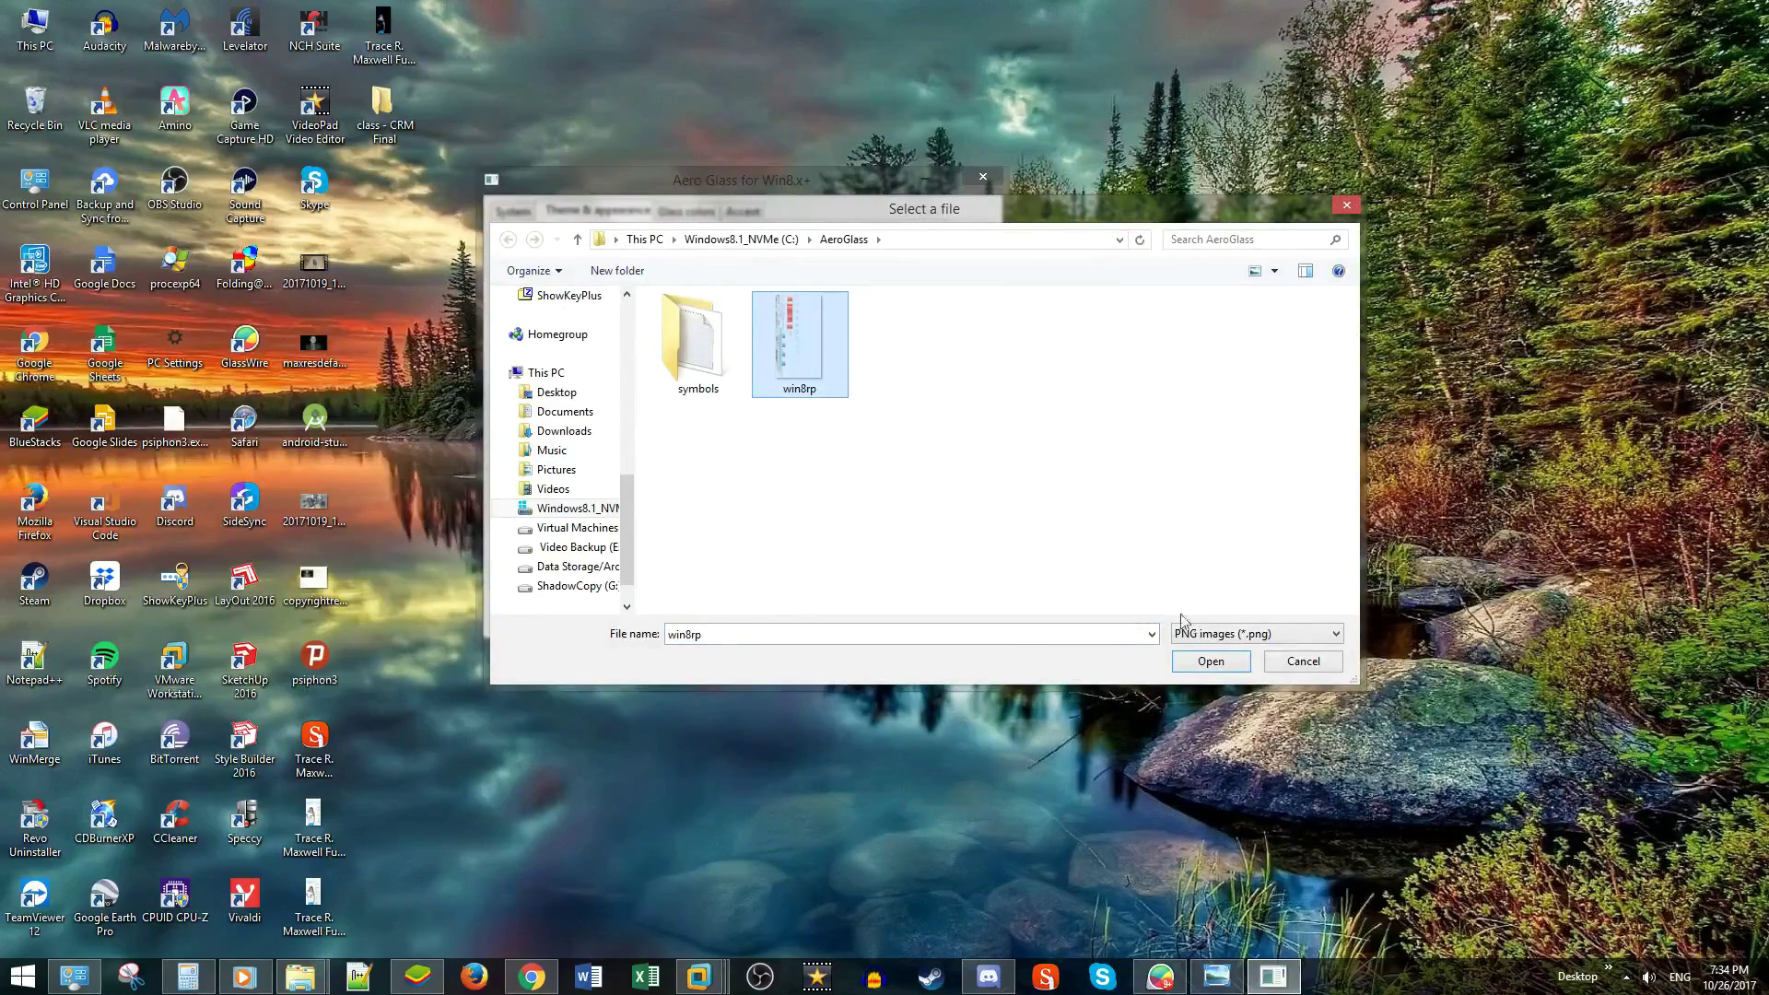
left_click(1211, 661)
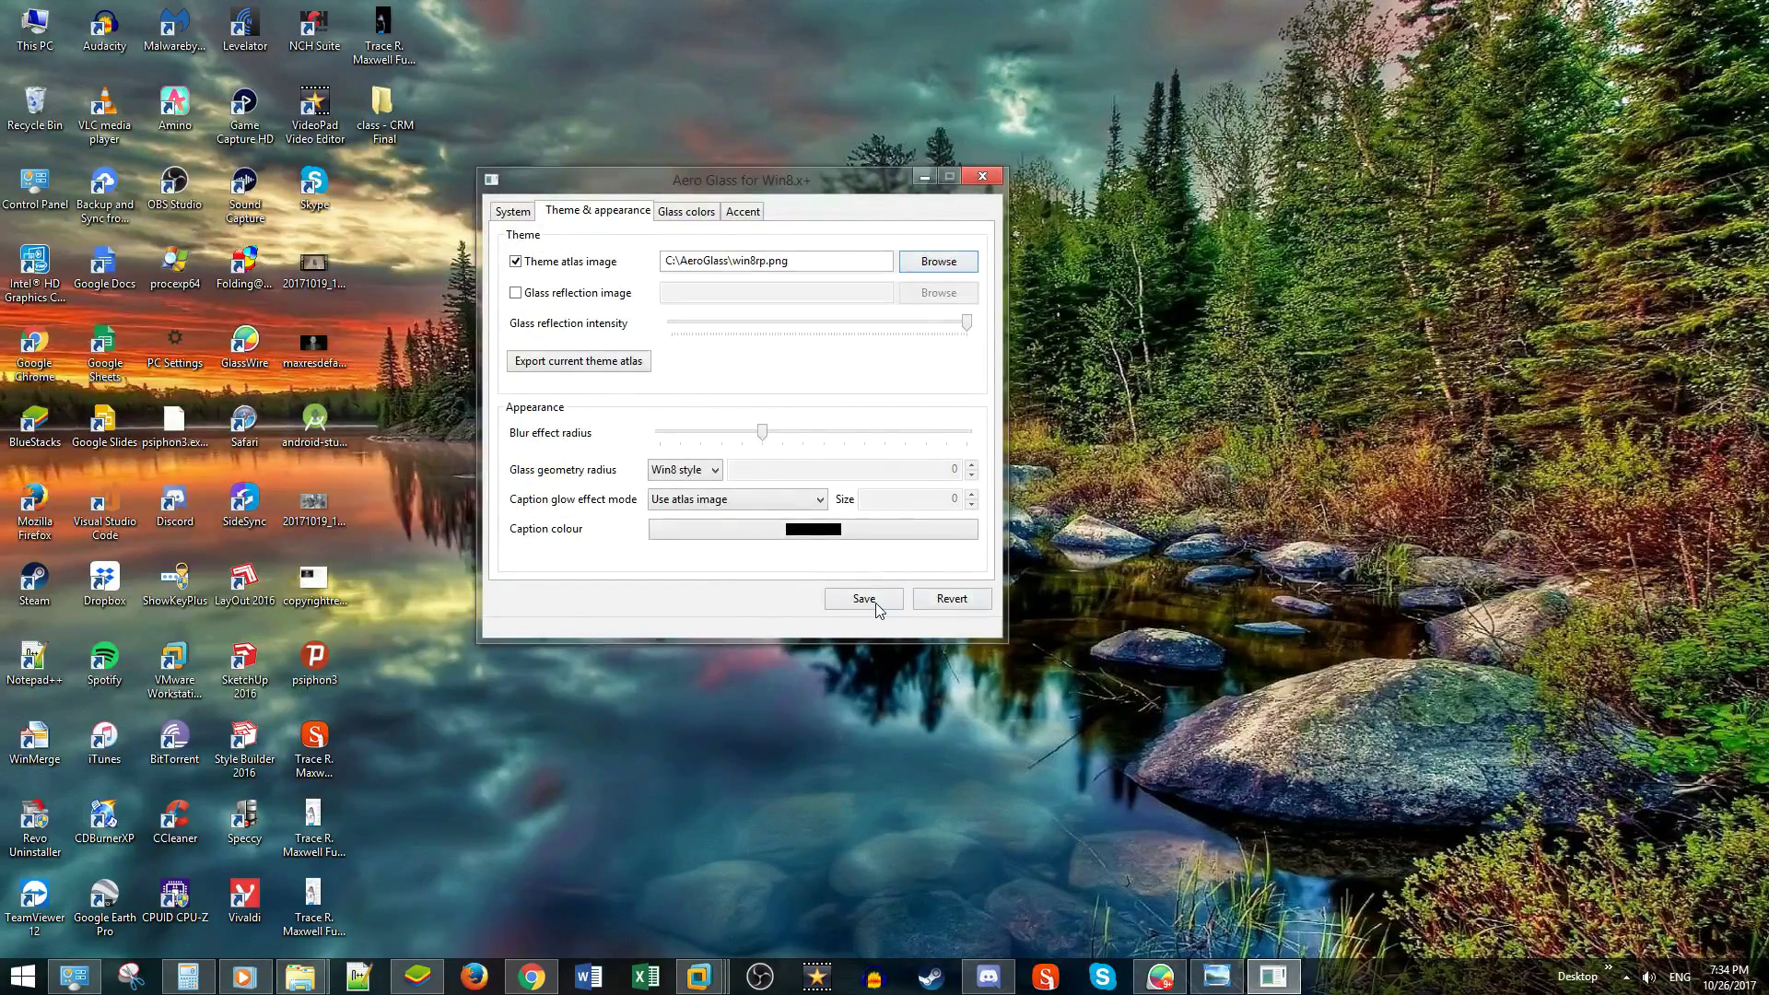
Enable the glass reflection image with win8rp, then turn it back off
left_click_drag(726, 176, 508, 428)
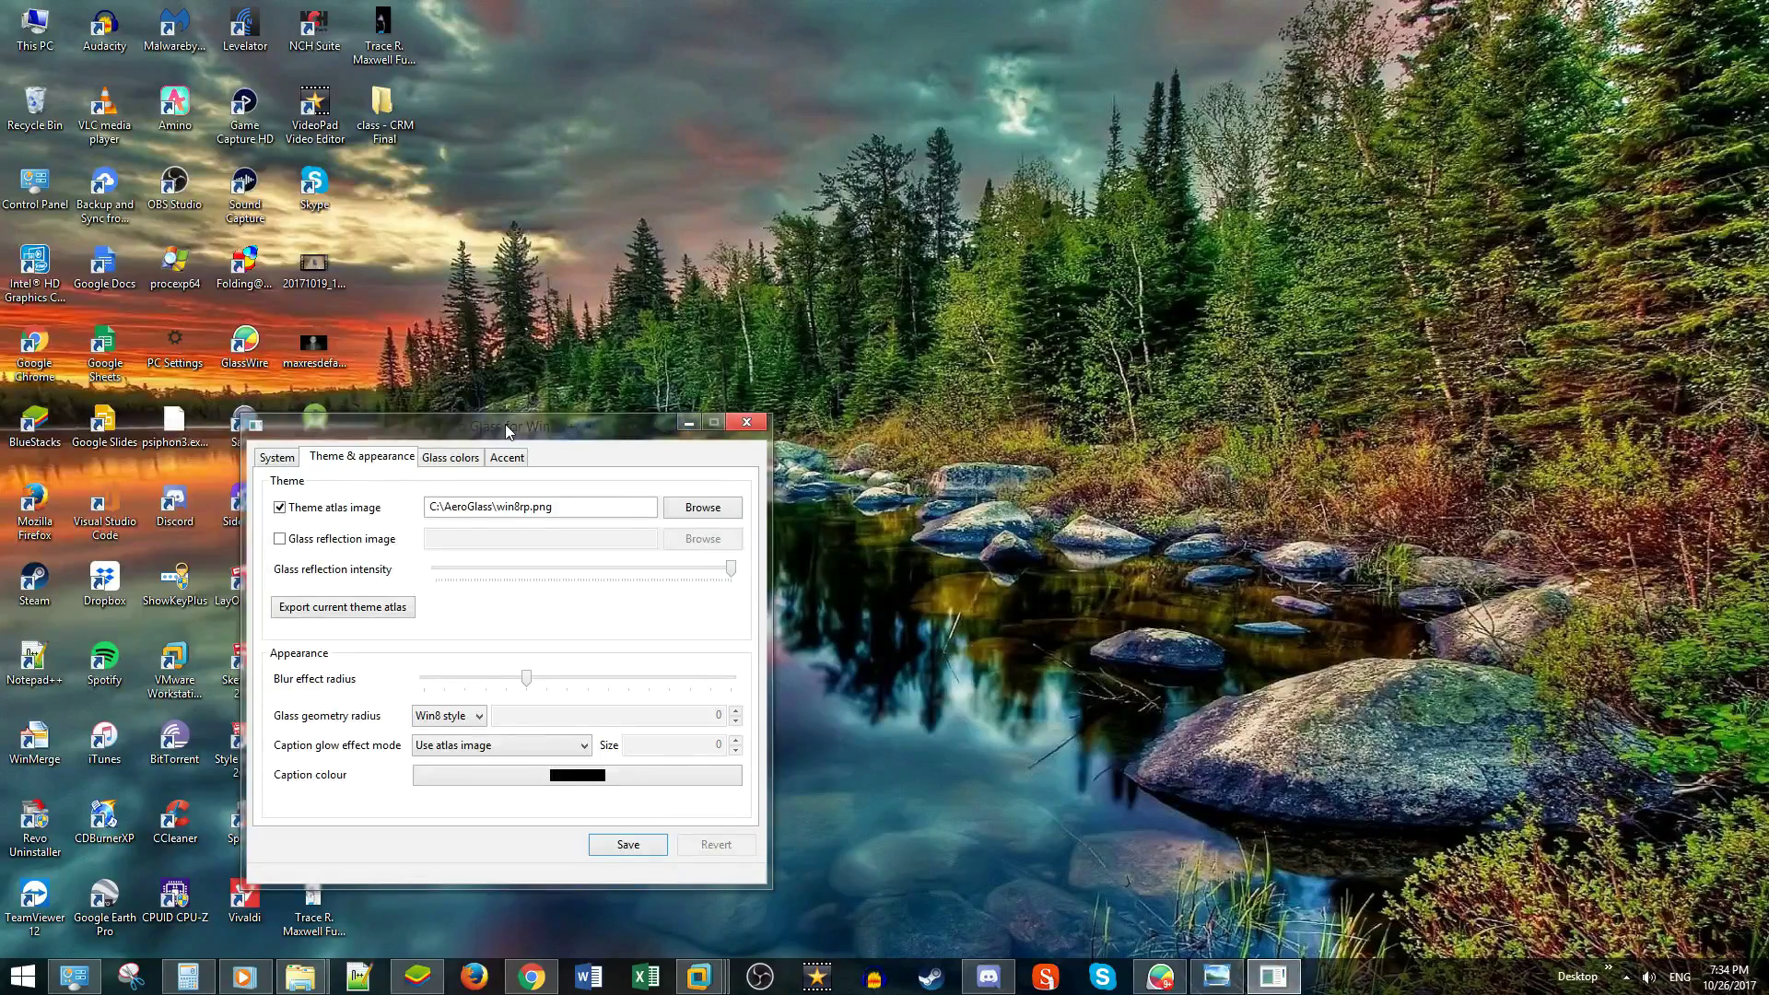
left_click_drag(505, 424, 805, 235)
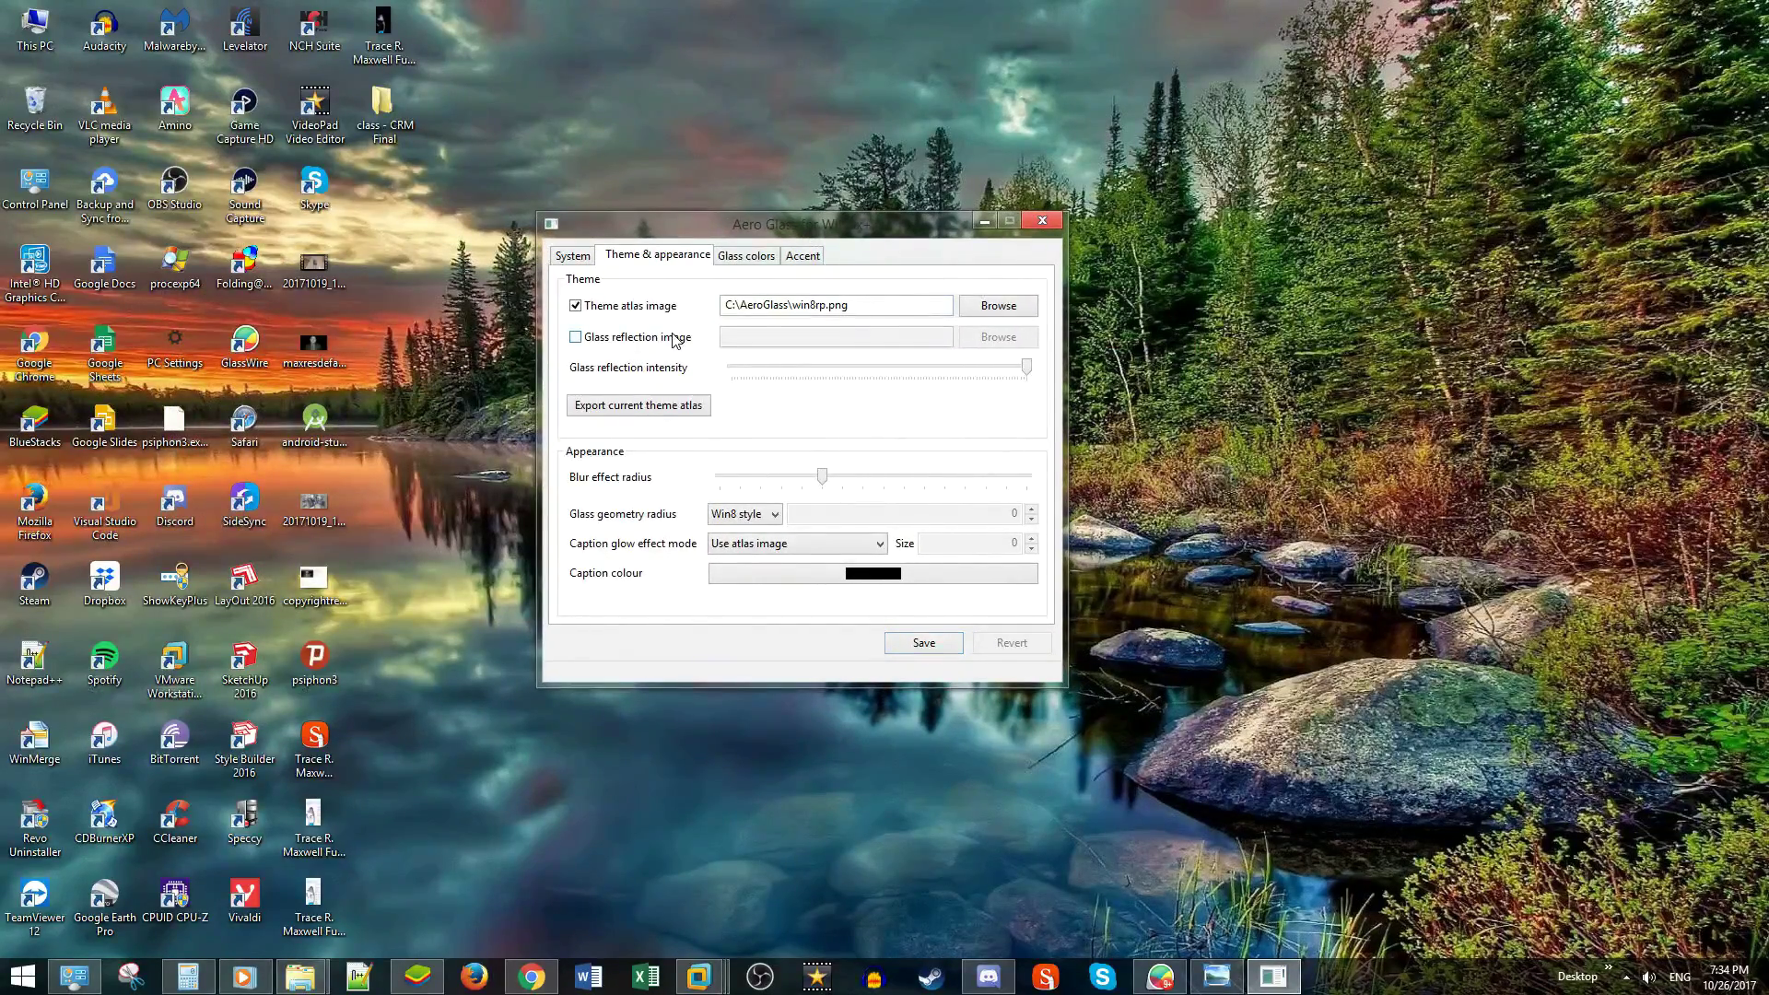
left_click(576, 338)
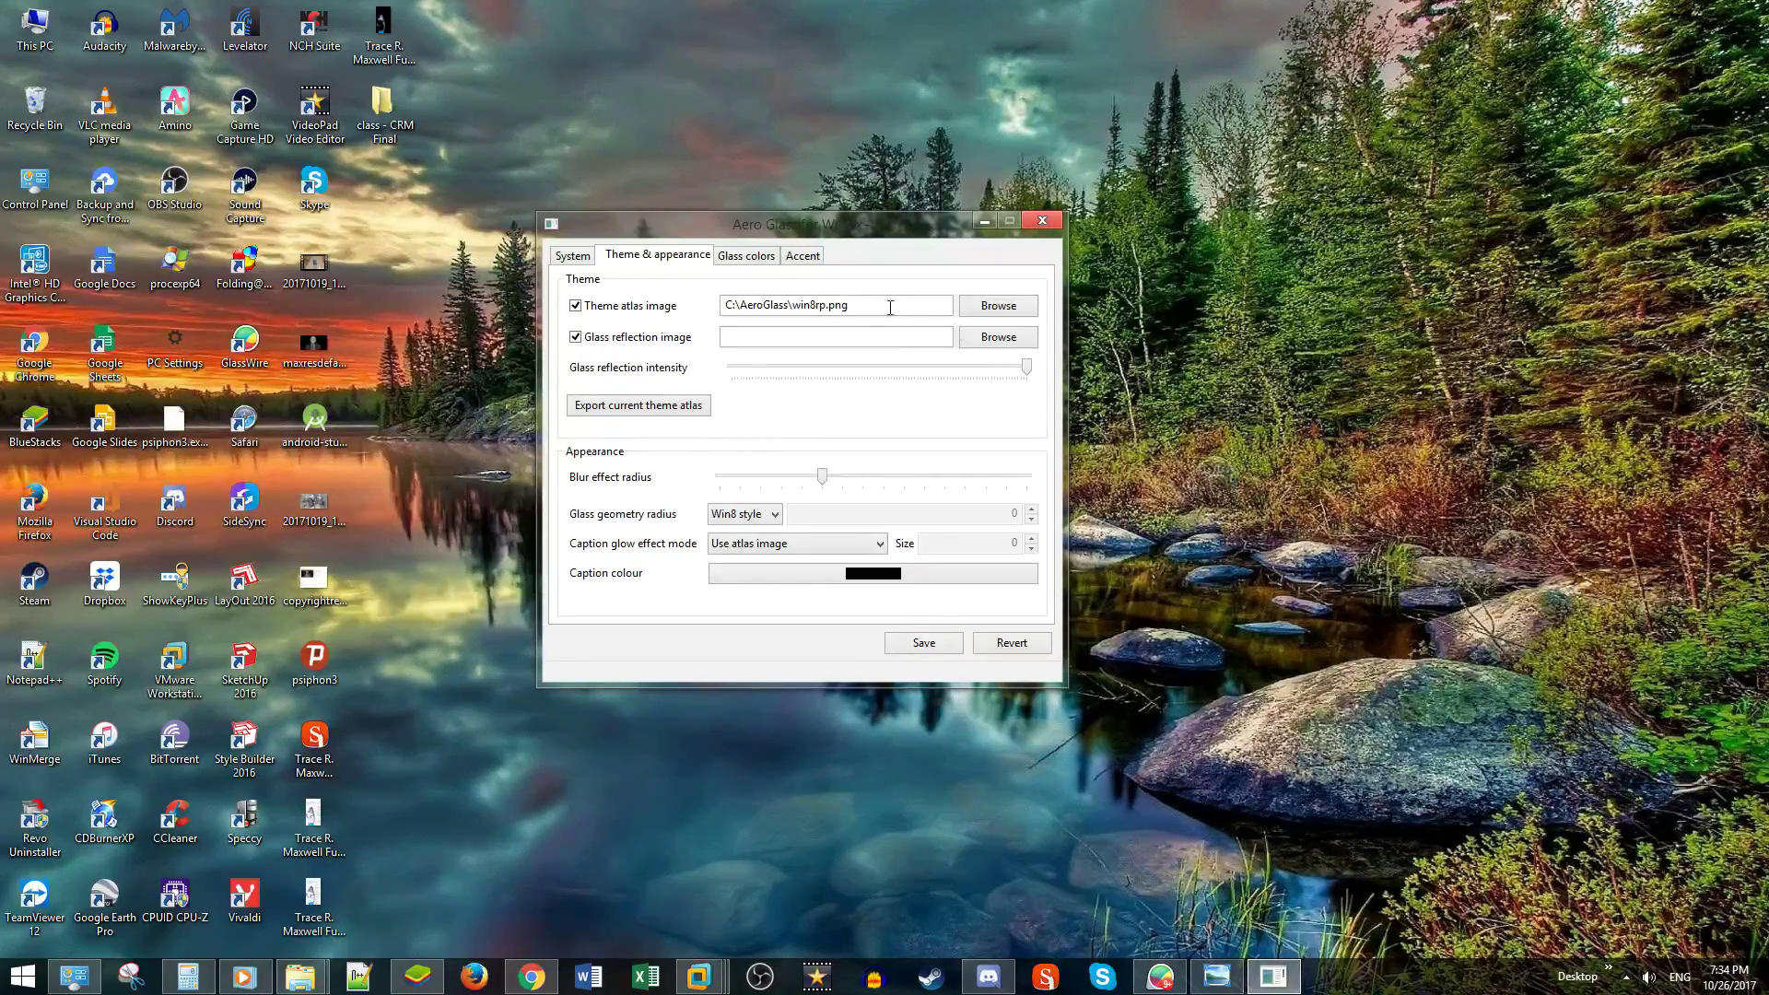
left_click(999, 336)
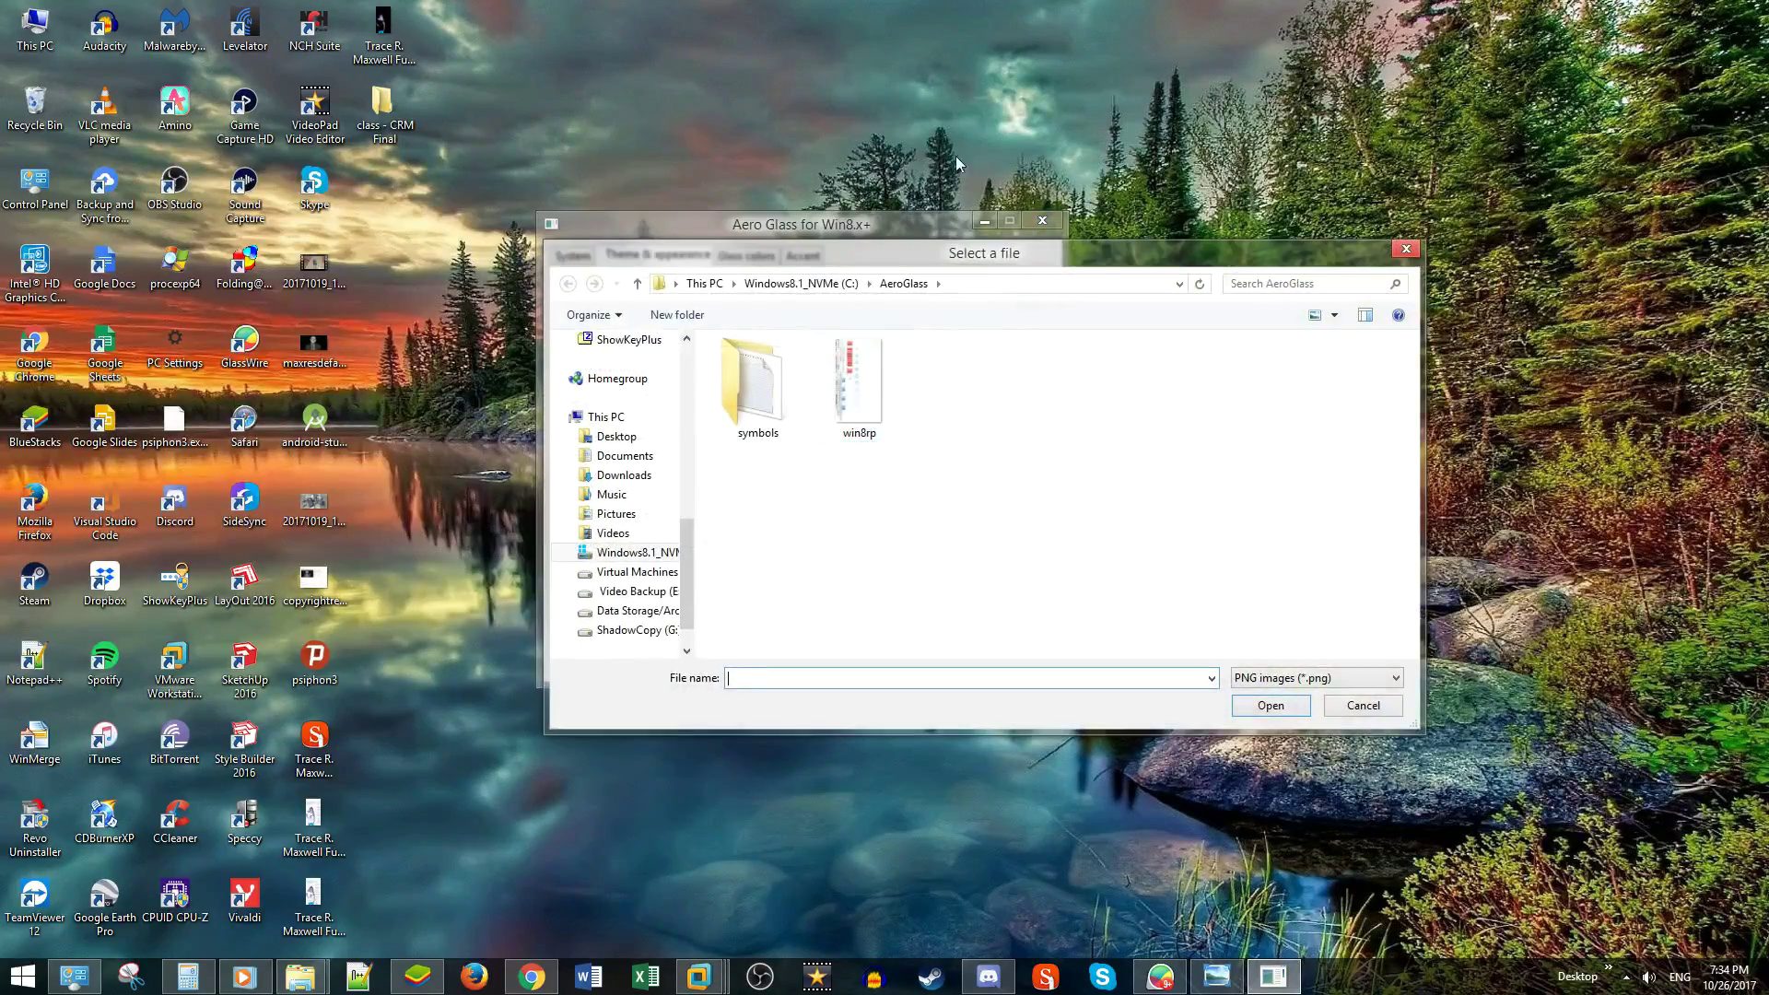
left_click(825, 367)
left_click(1293, 711)
left_click_drag(808, 234, 739, 236)
left_click(506, 339)
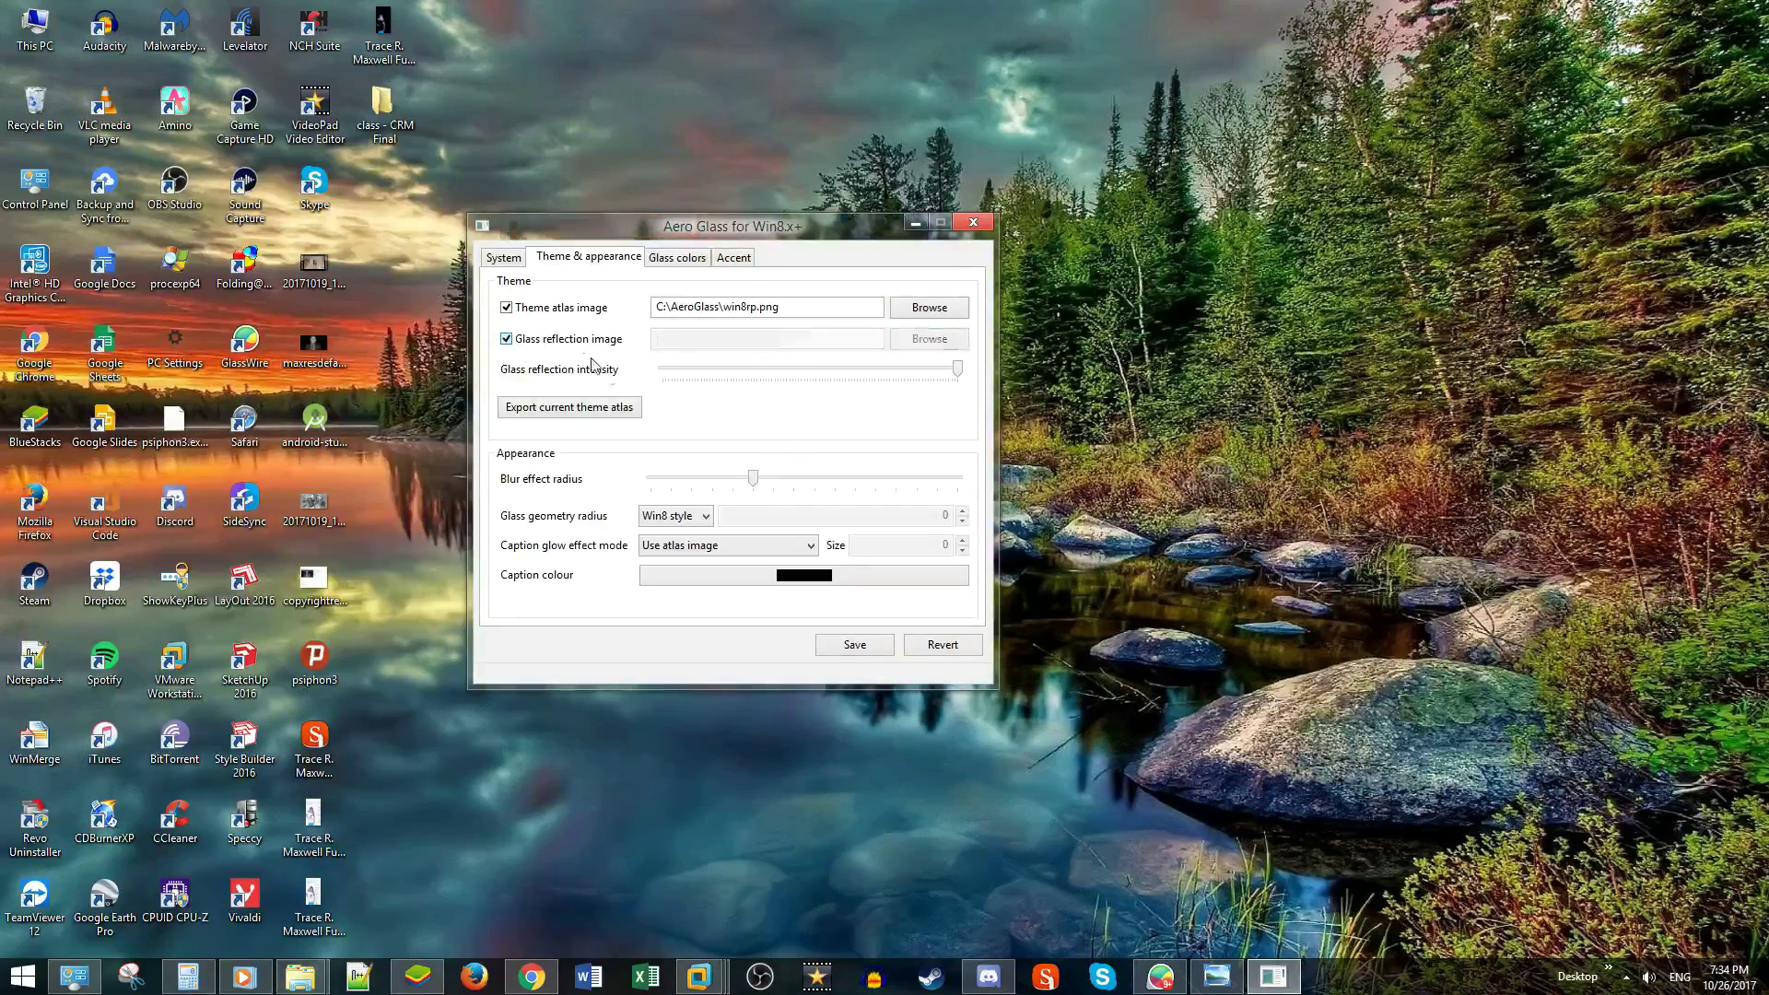
left_click_drag(764, 225, 787, 264)
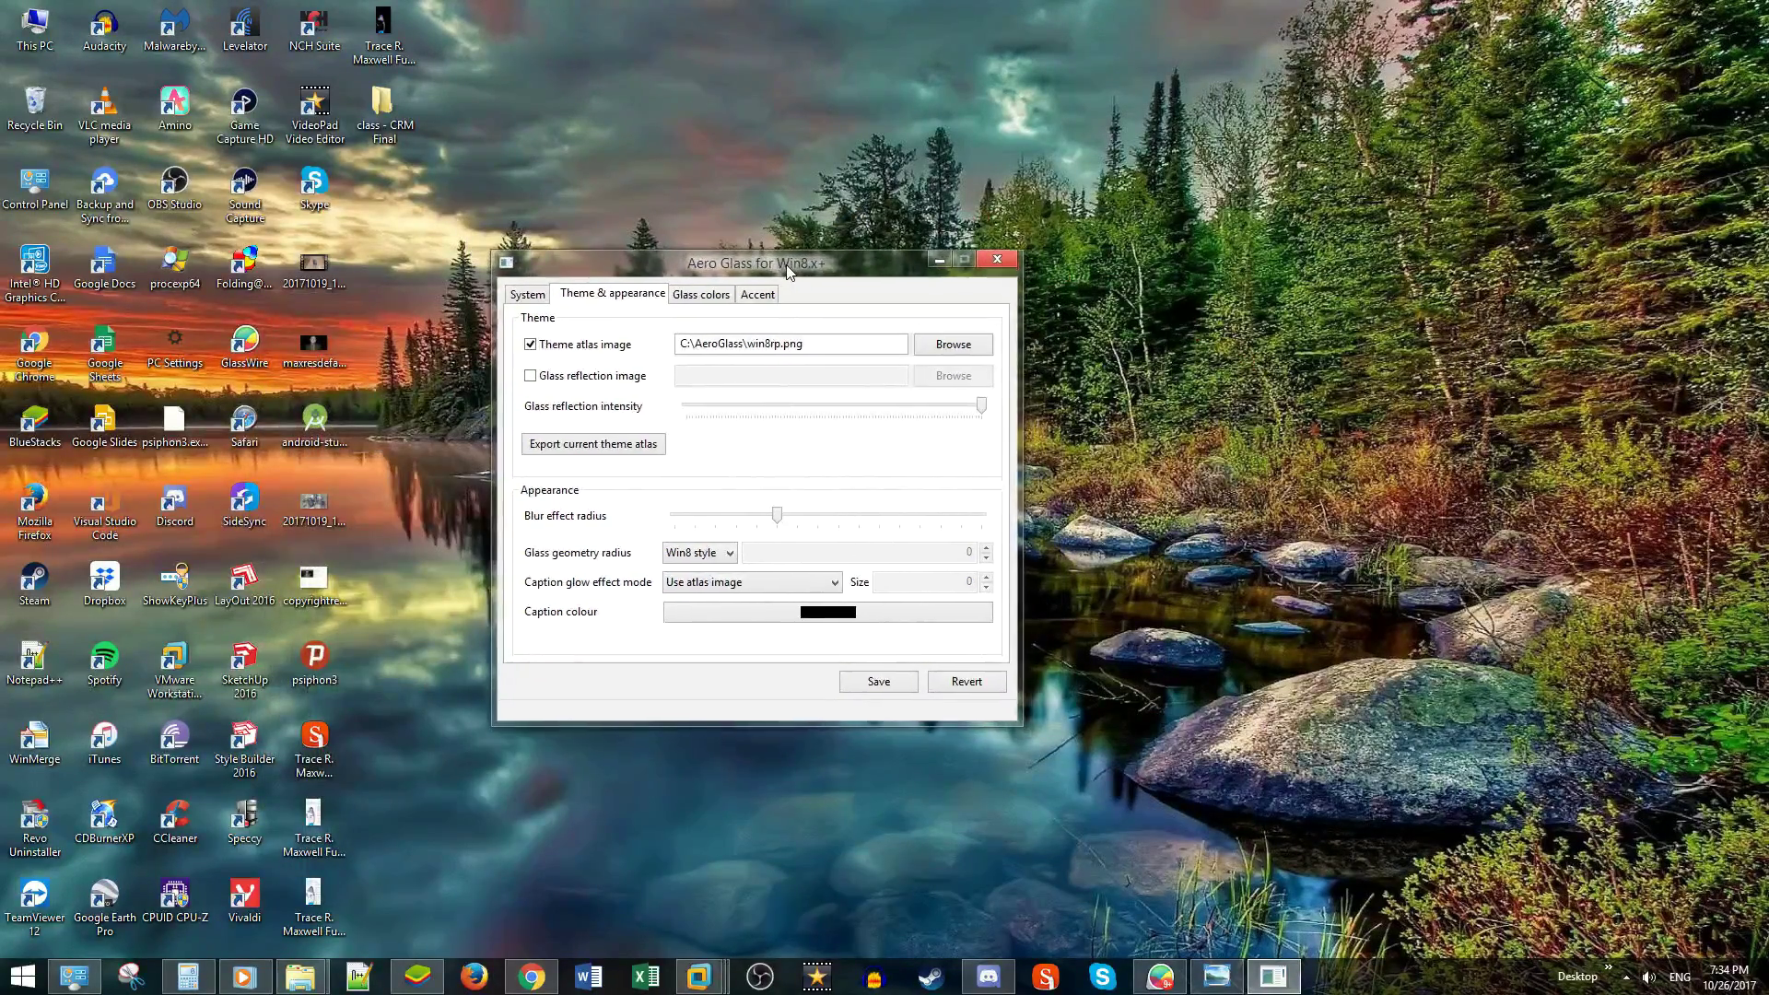
Look at the System page, then keep Glass geometry radius on Win8 style in Theme & appearance
left_click(528, 296)
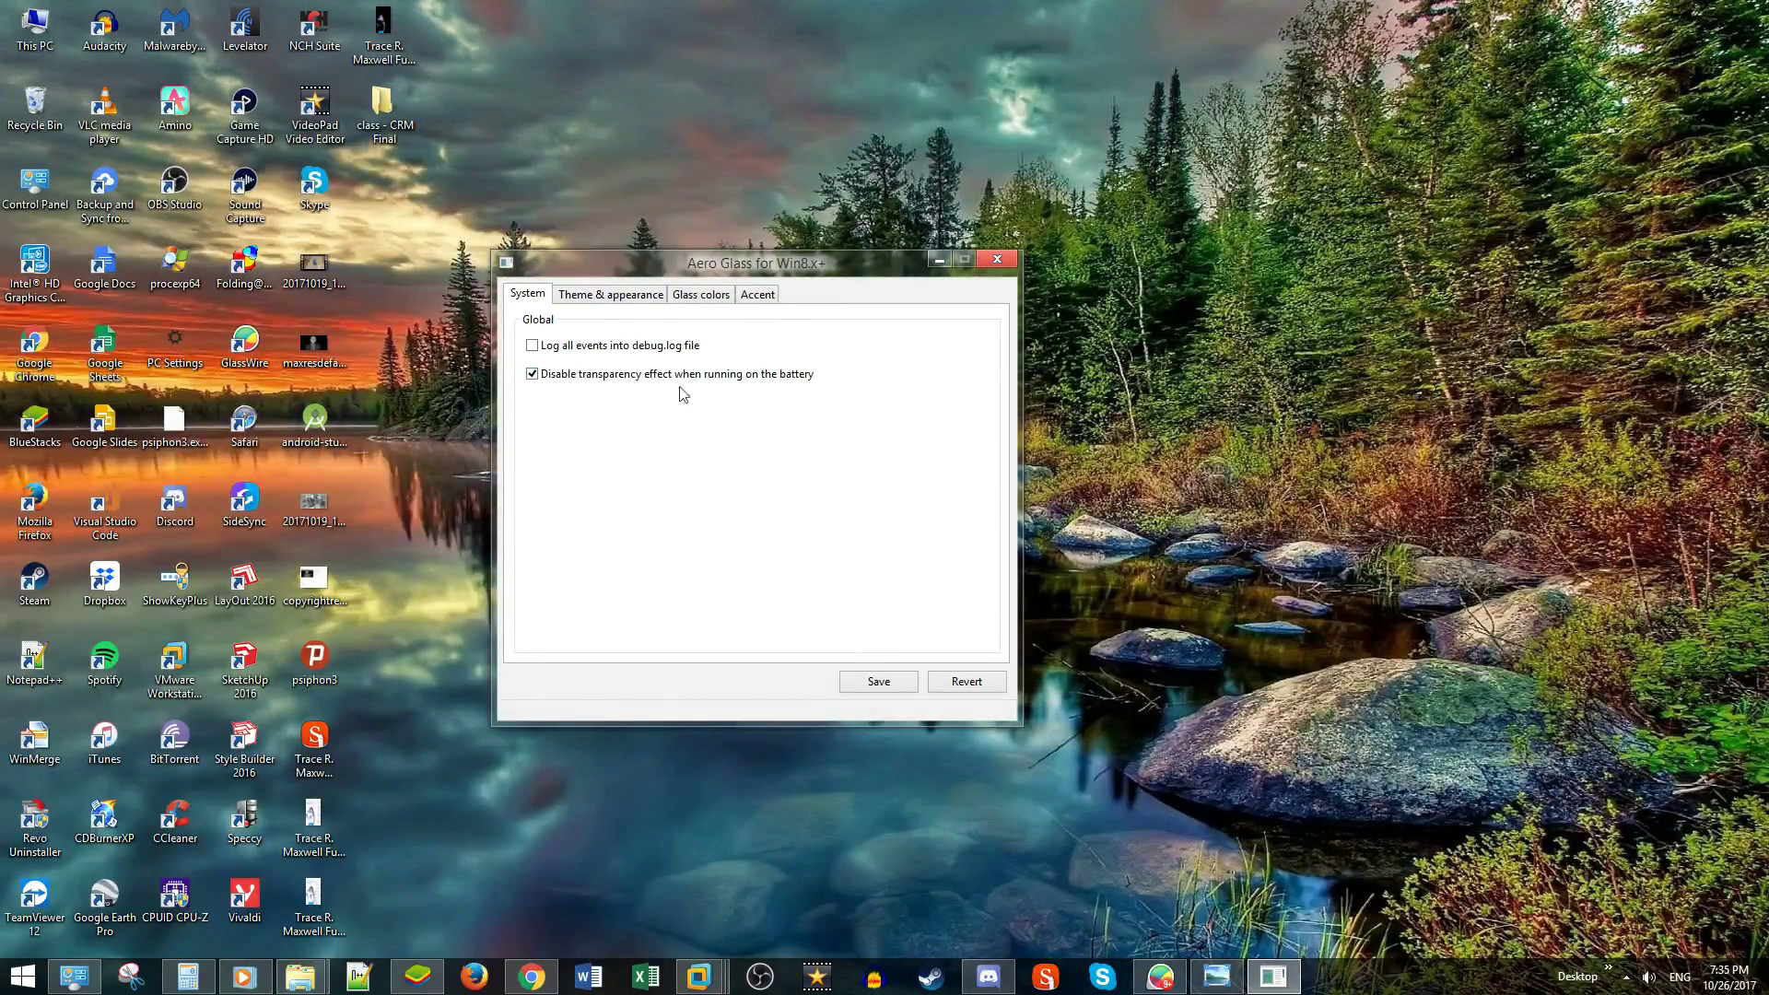
left_click(590, 294)
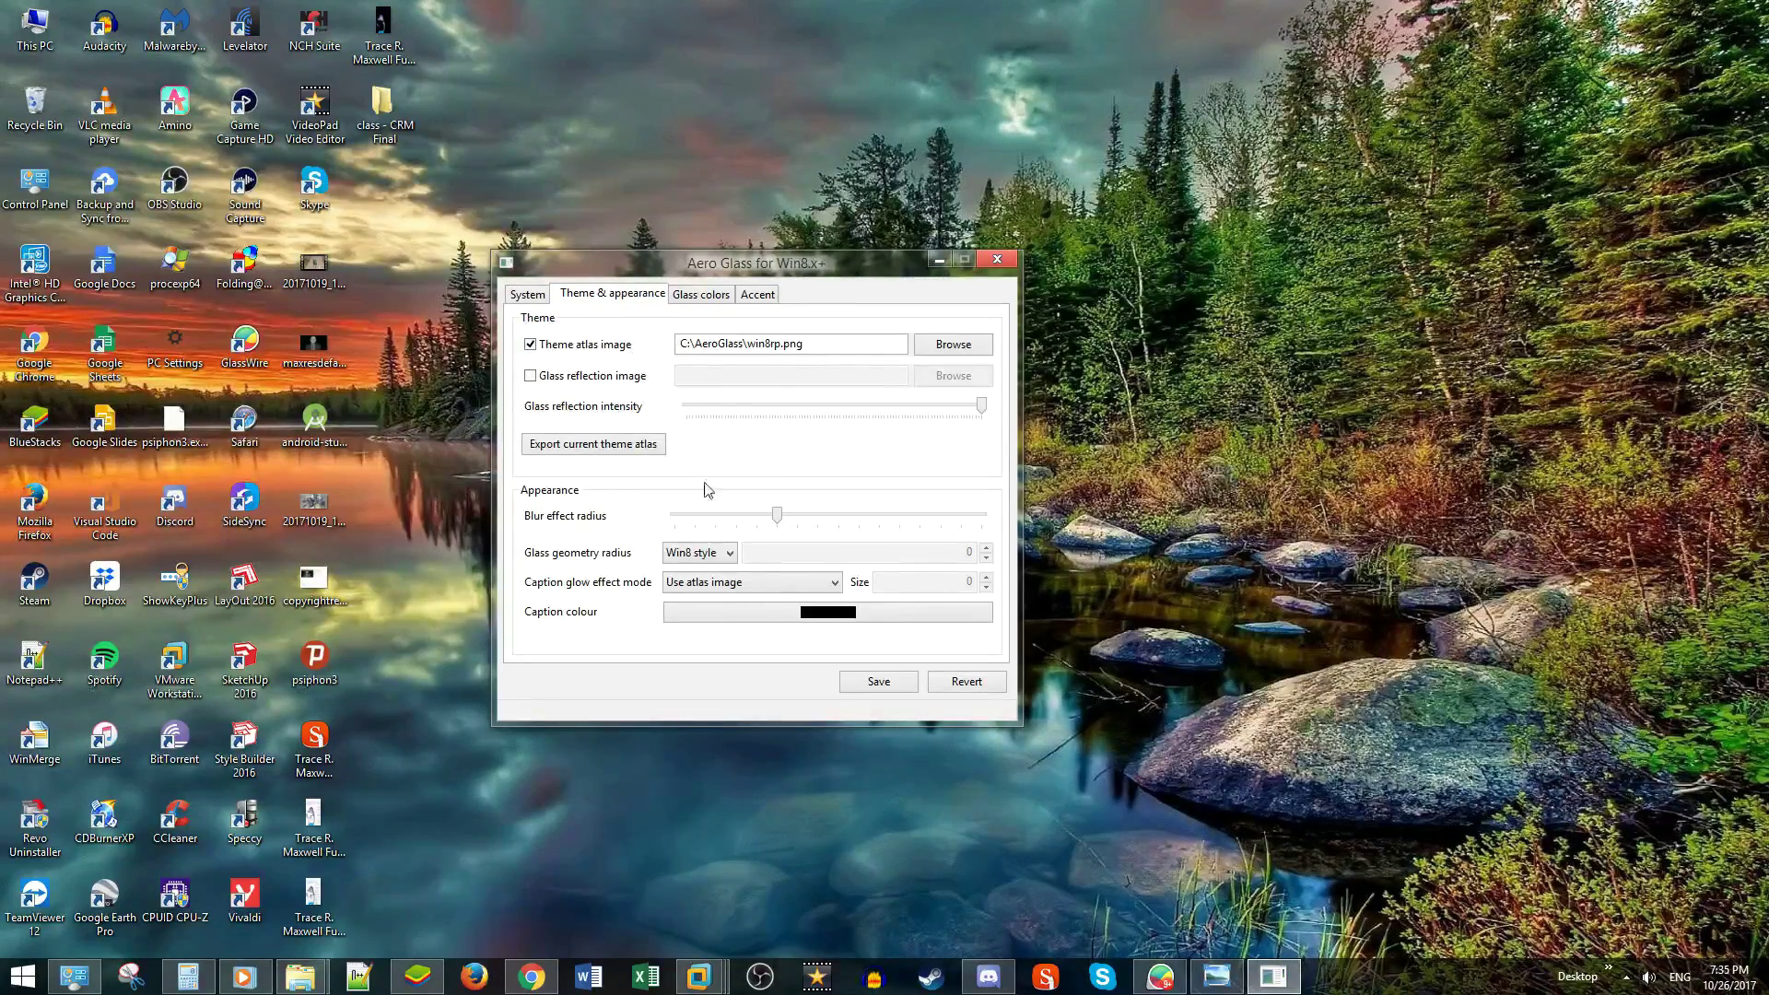
left_click(724, 552)
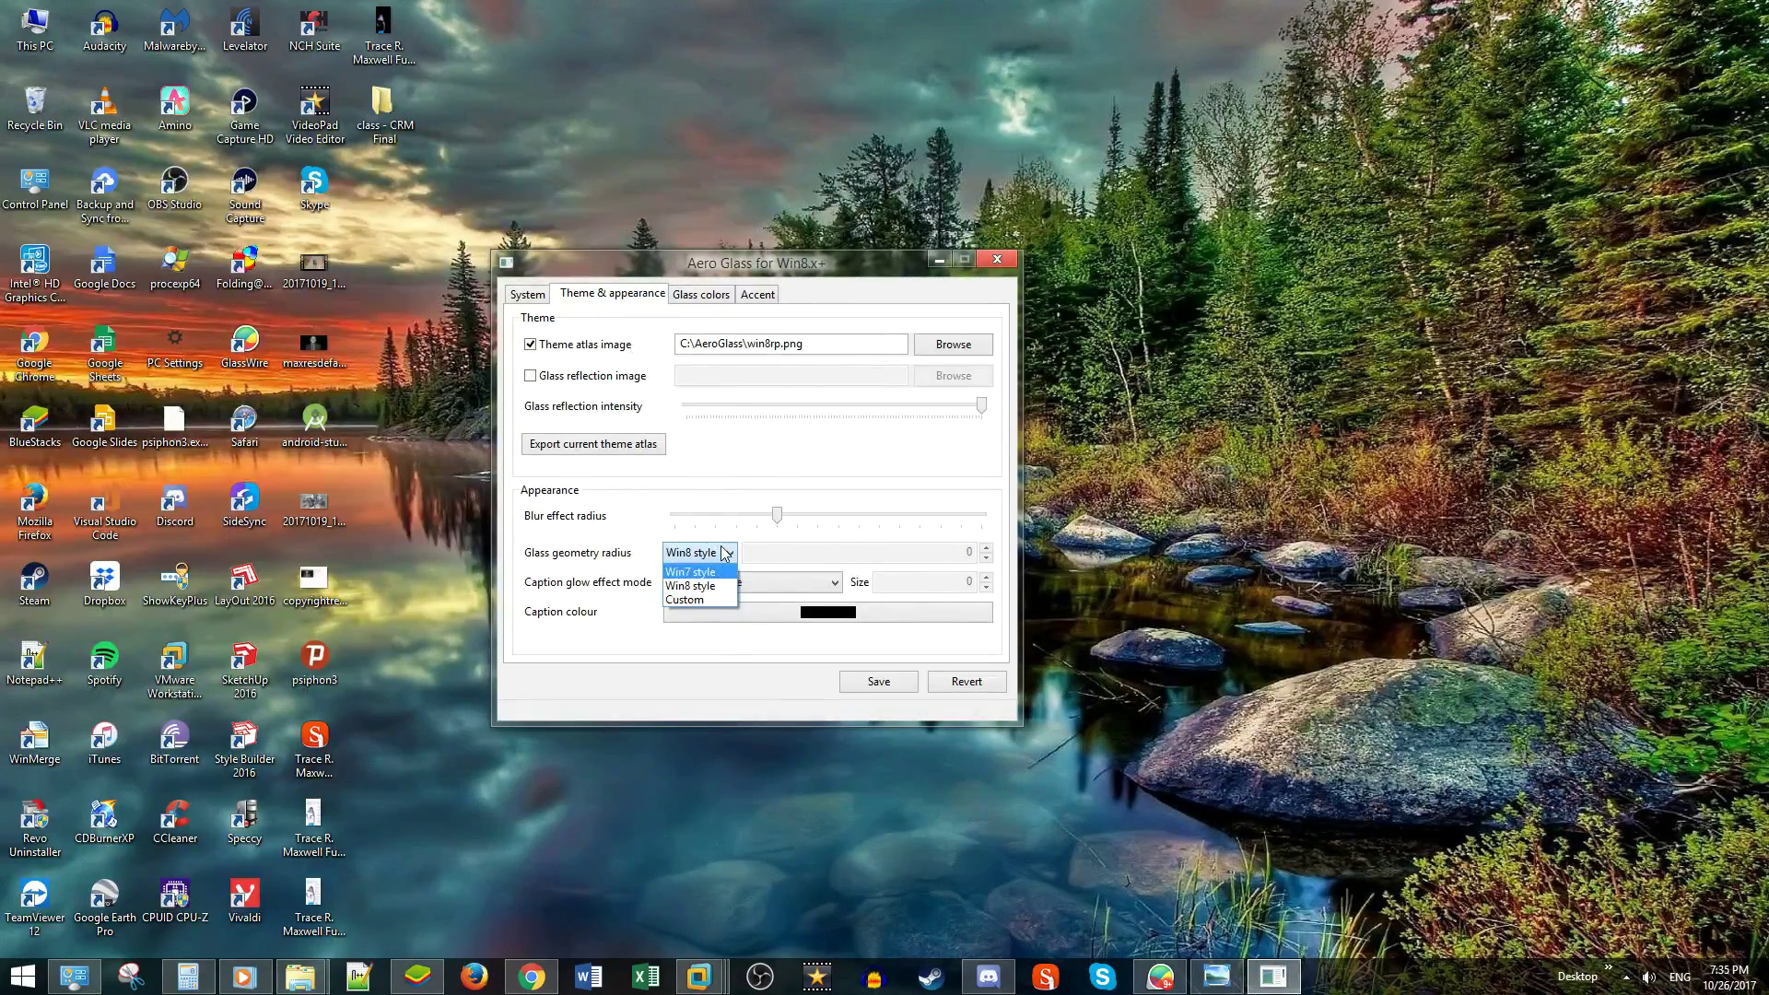
left_click(728, 553)
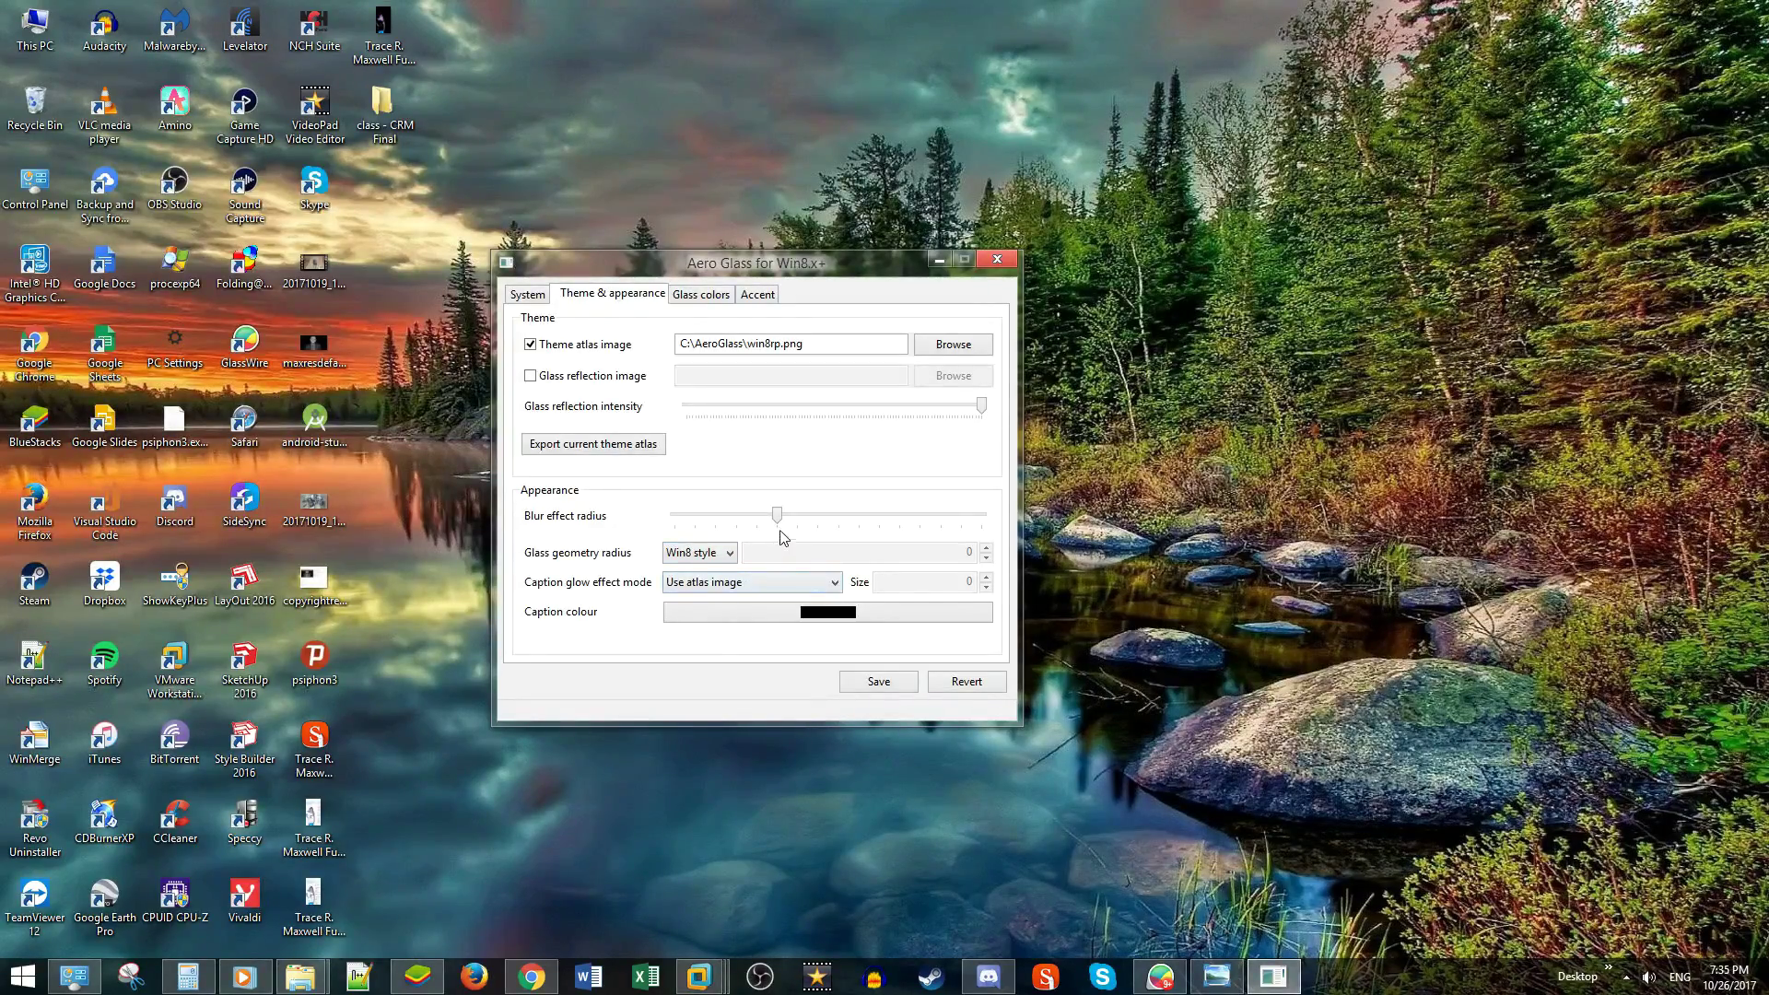
Drag the Blur effect radius slider all the way to its minimum
left_click_drag(778, 523, 1002, 522)
left_click_drag(775, 266, 514, 172)
left_click_drag(720, 421, 414, 424)
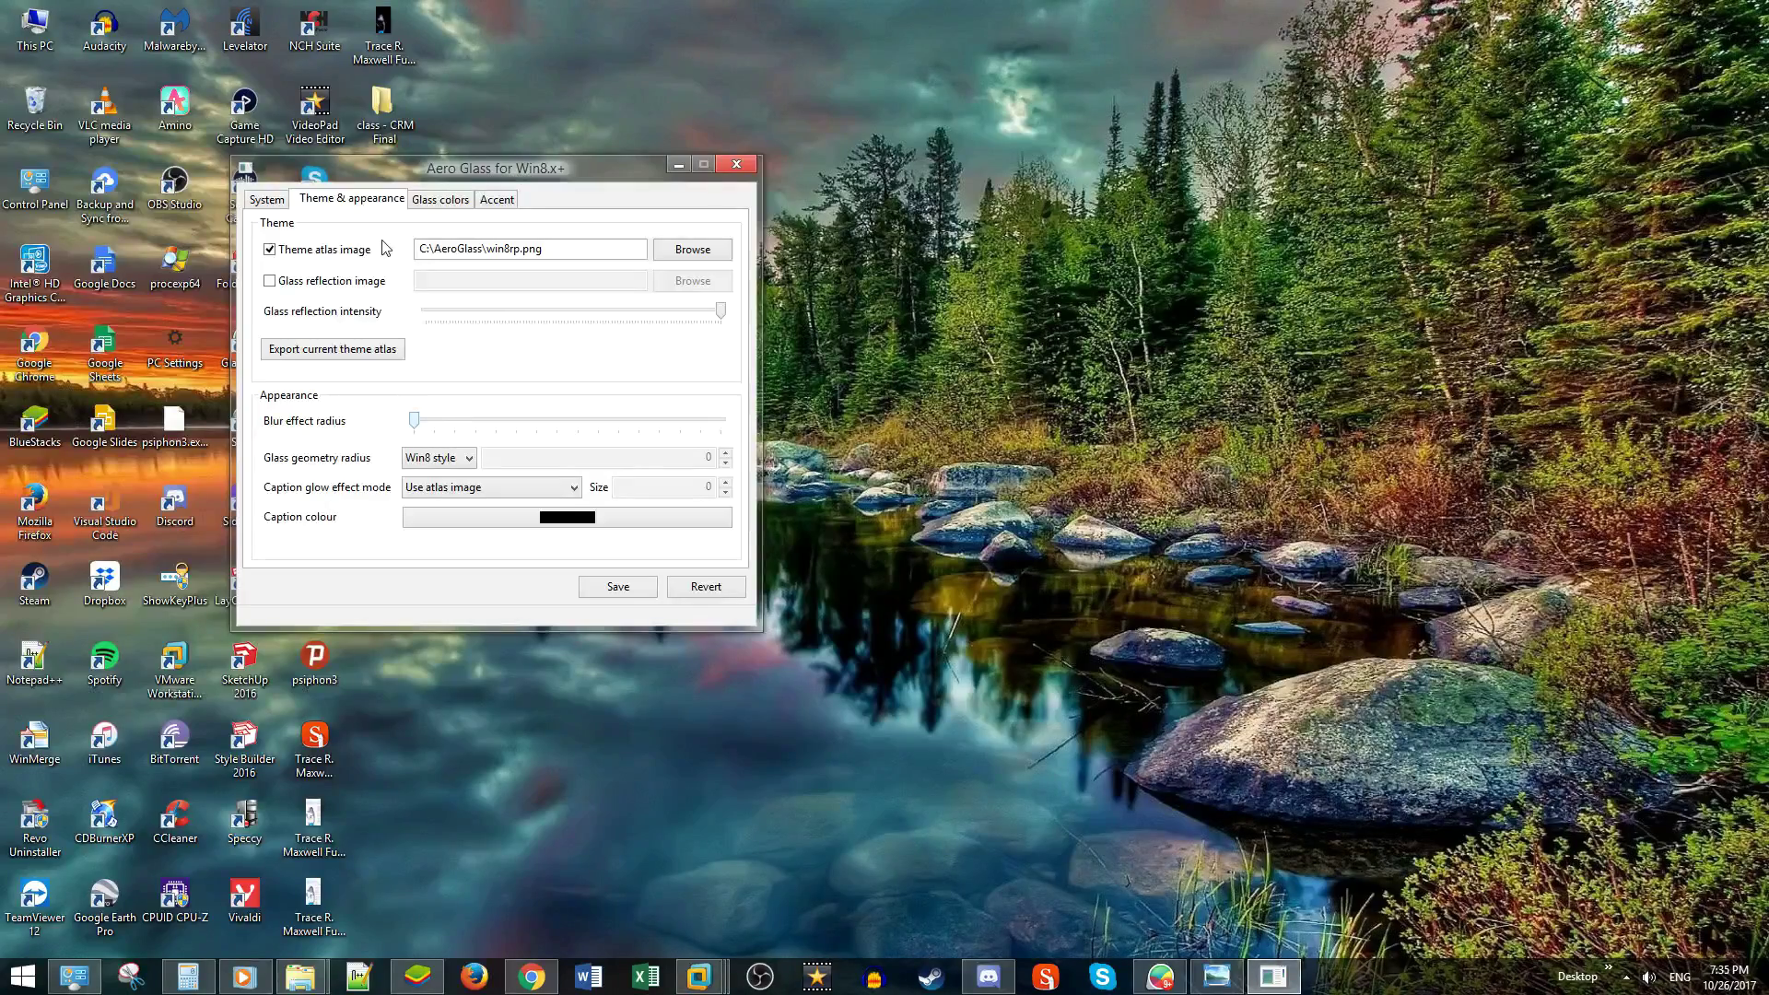
left_click_drag(397, 244, 413, 142)
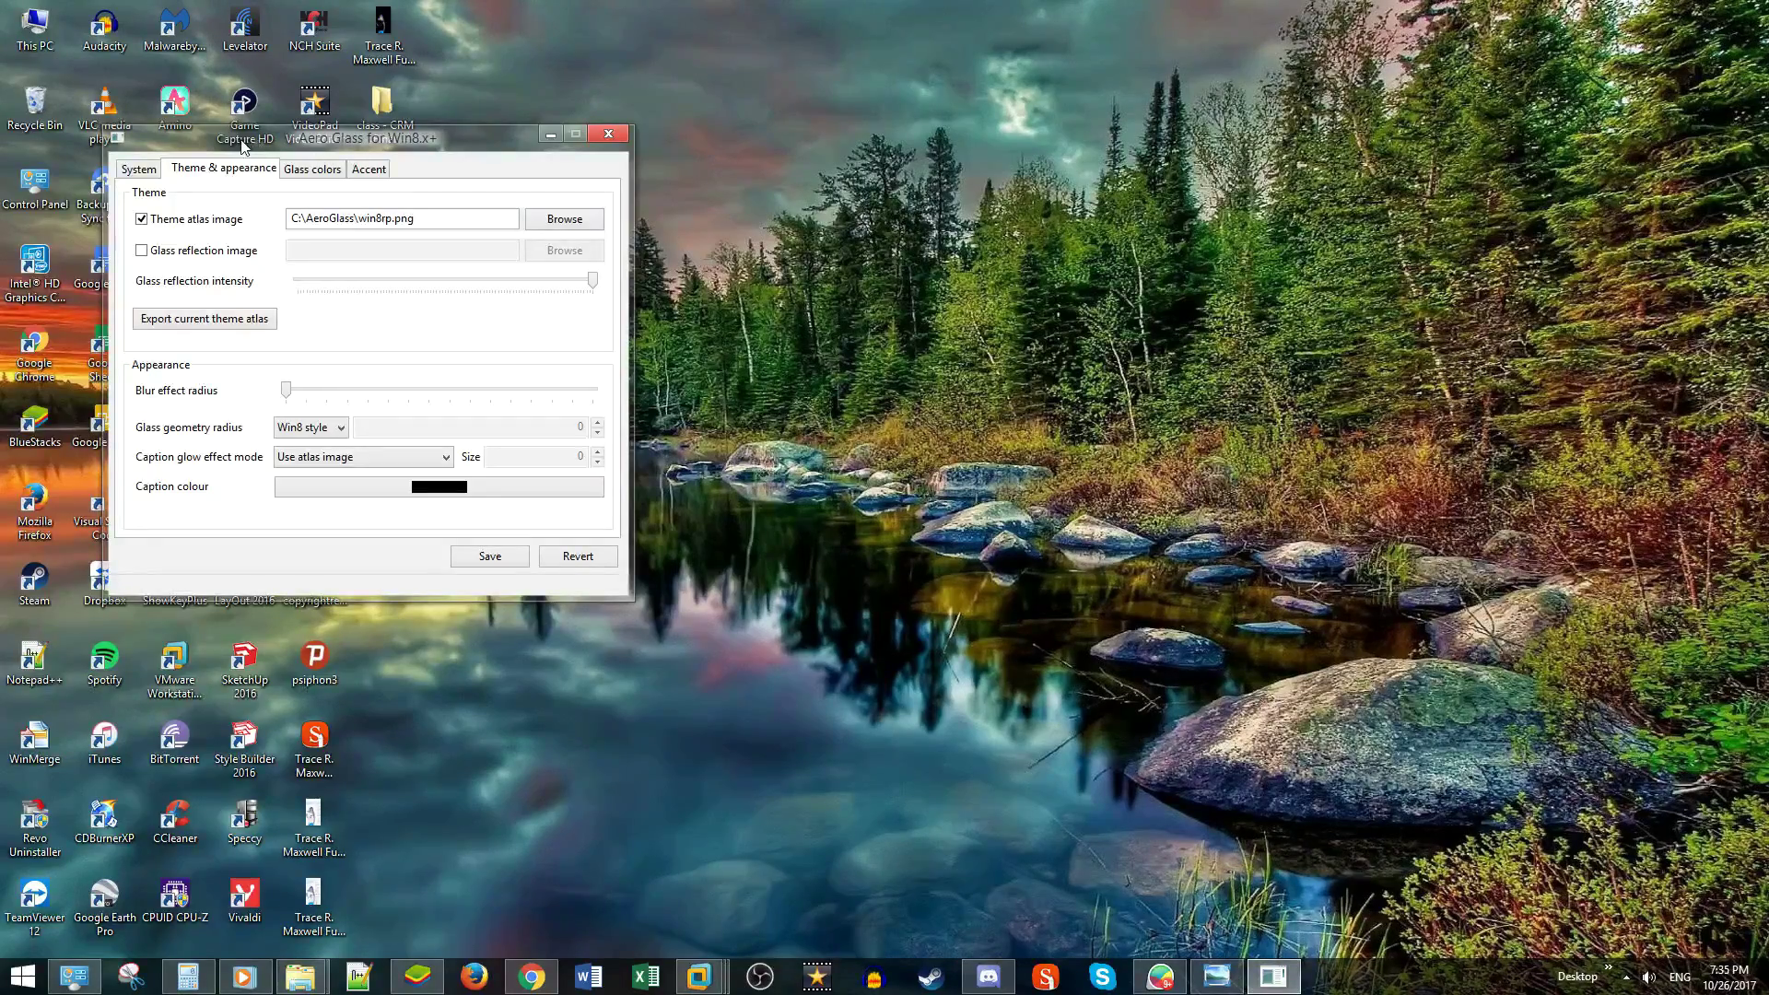
left_click_drag(433, 161, 723, 202)
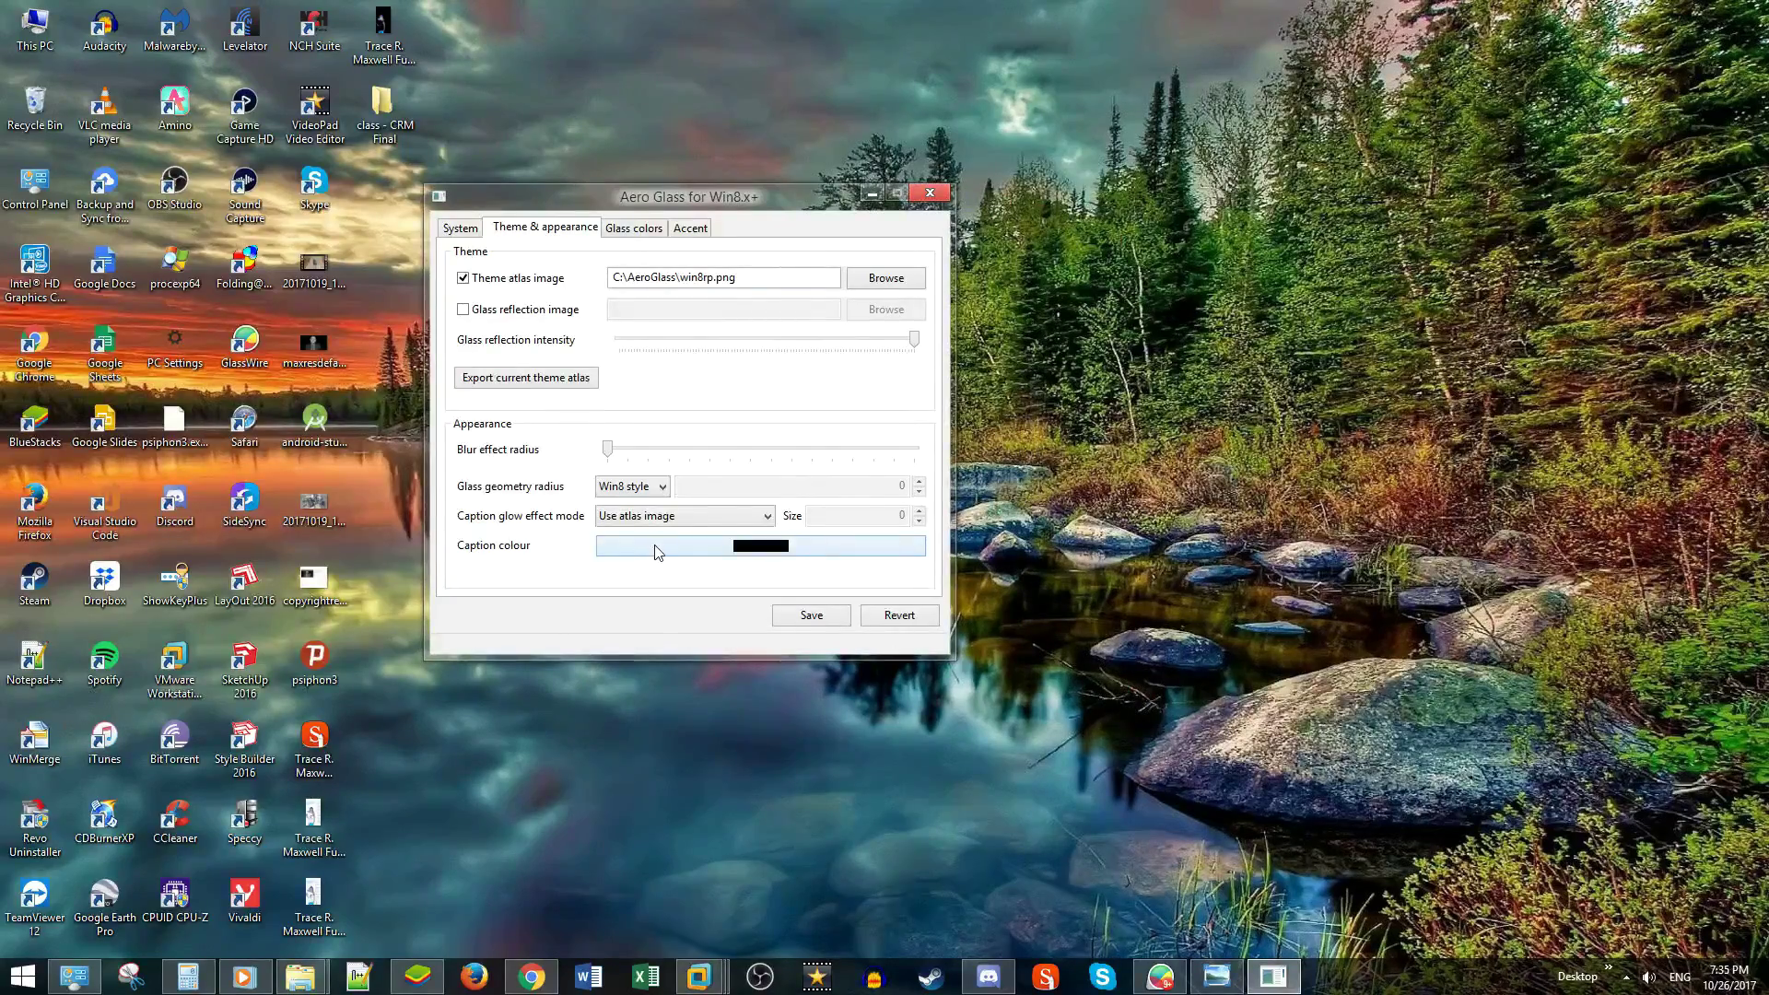
Leave the caption colour black and untick 'Theme atlas image', clearing its path
left_click(658, 550)
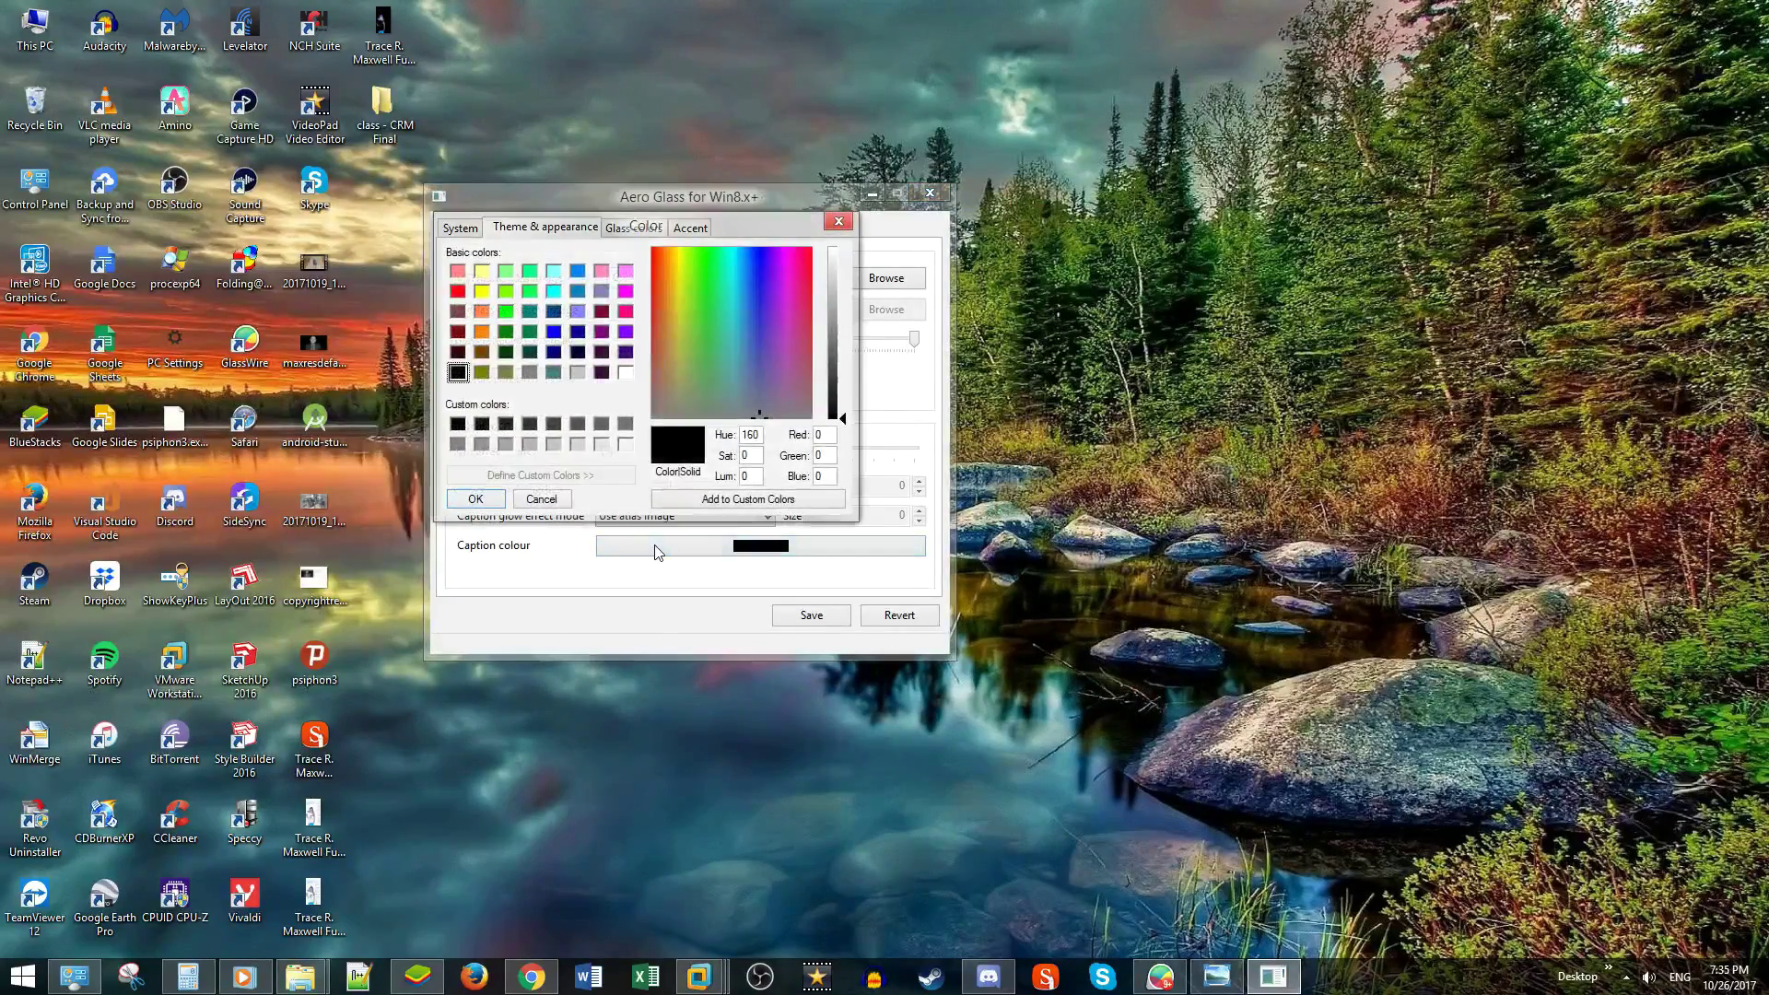
left_click_drag(683, 207, 653, 448)
left_click(751, 435)
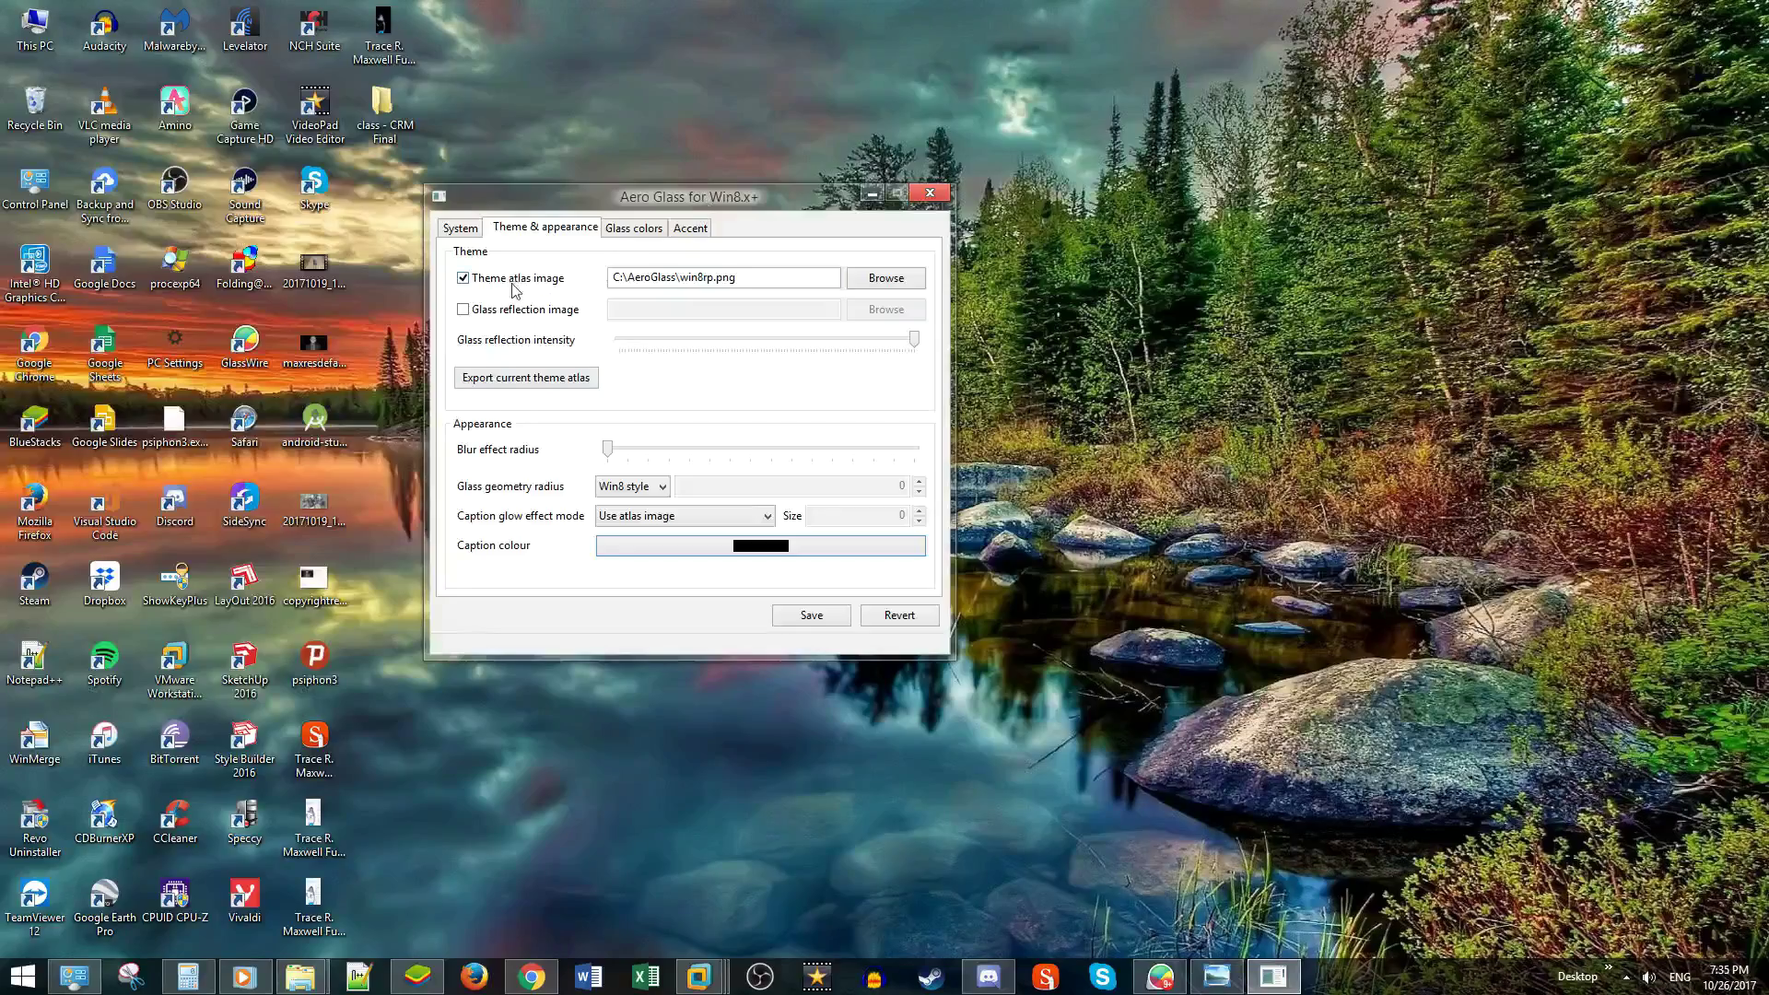
left_click(464, 279)
left_click_drag(703, 212, 600, 208)
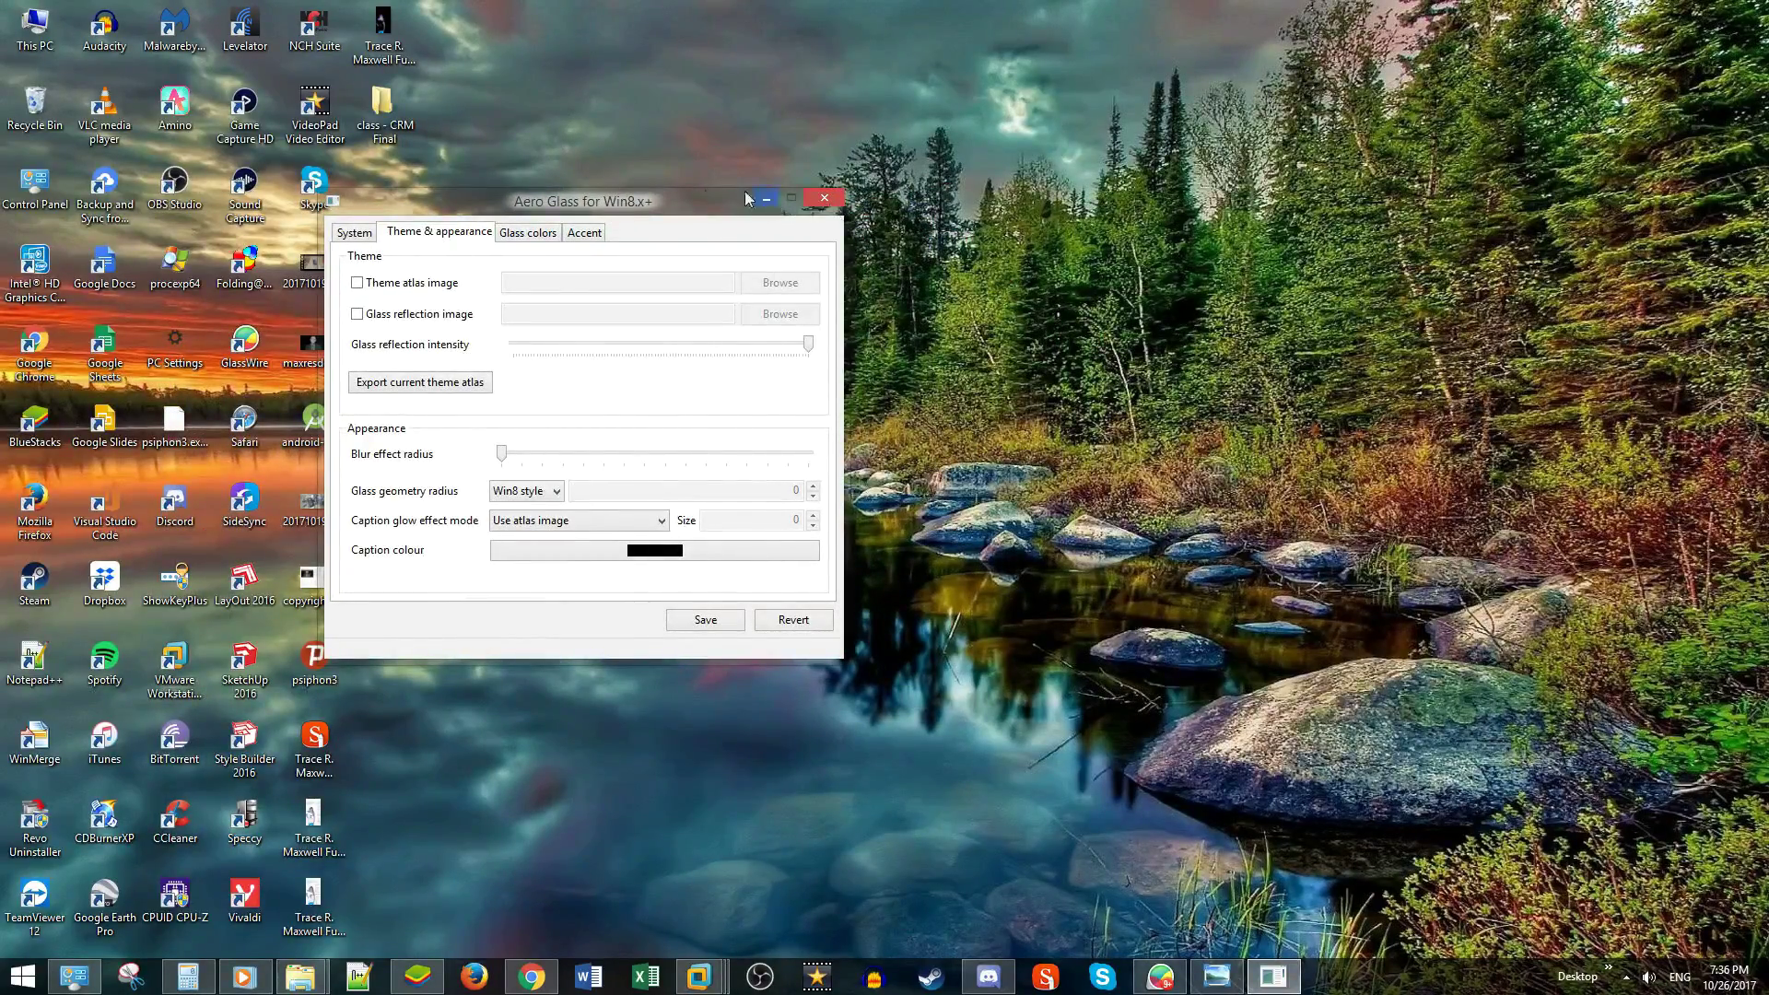
On the Glass colors tab, tick 'Automatically compute from desktop background'
left_click_drag(707, 197, 855, 324)
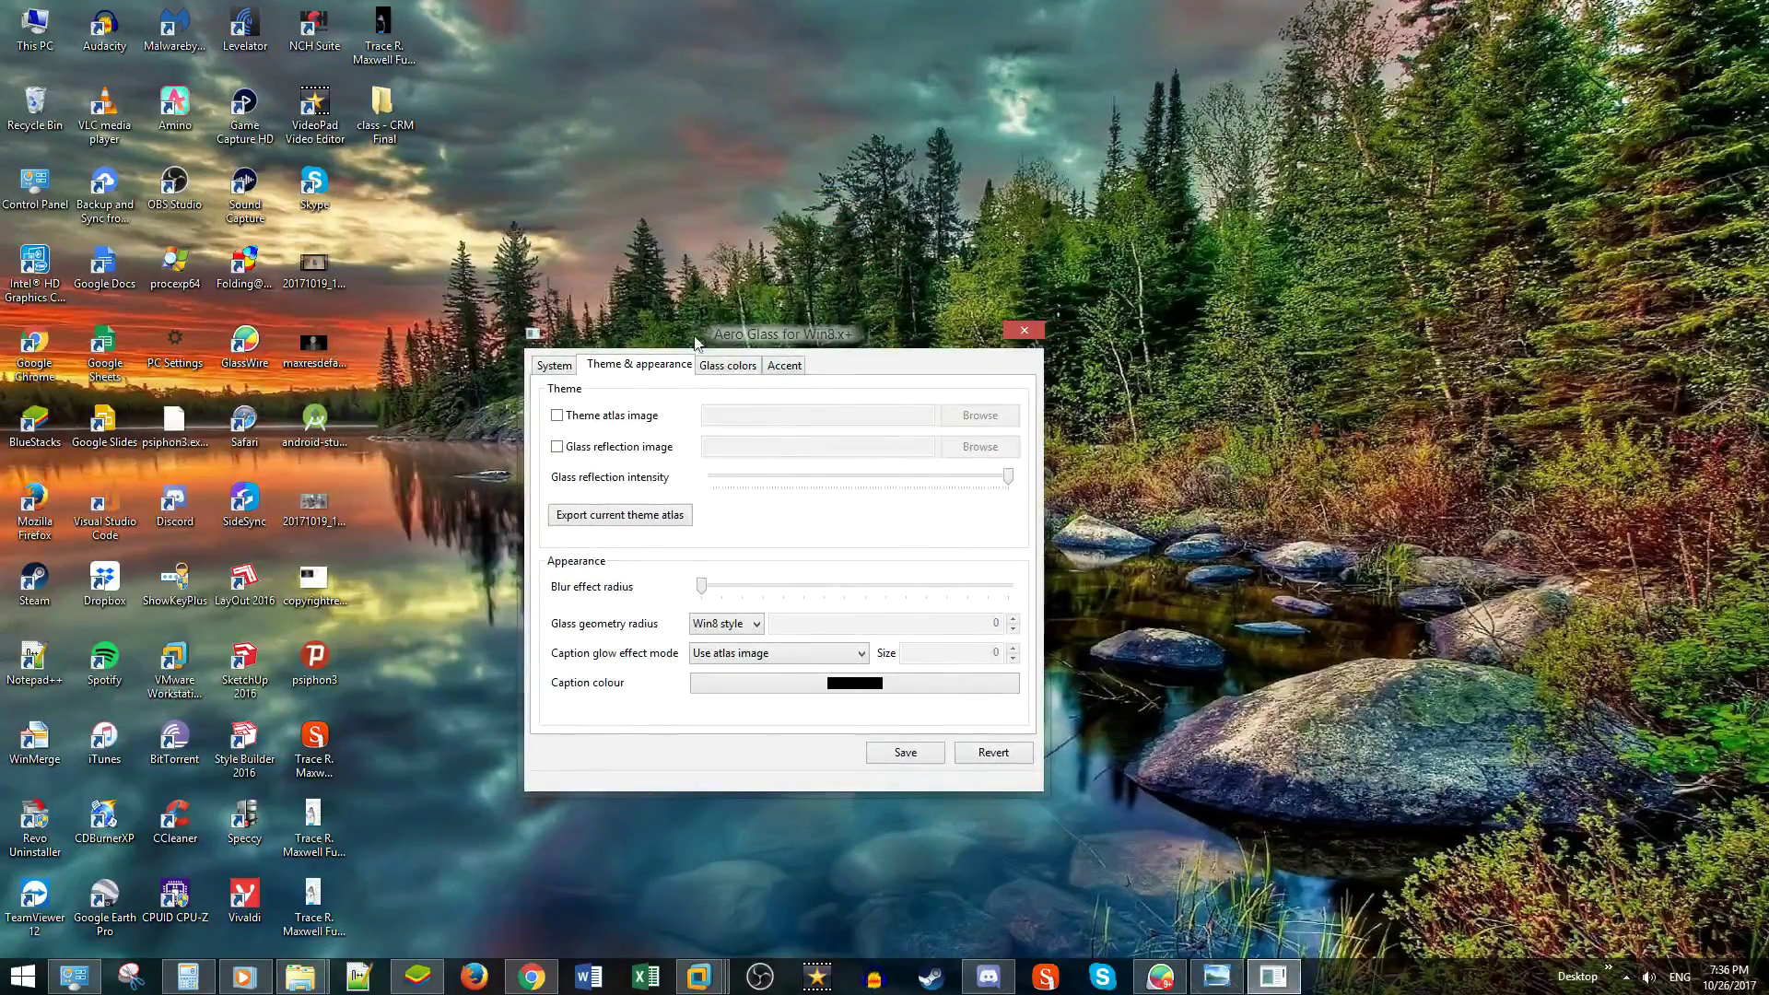
left_click_drag(695, 343, 595, 414)
left_click_drag(730, 406, 753, 314)
left_click(656, 346)
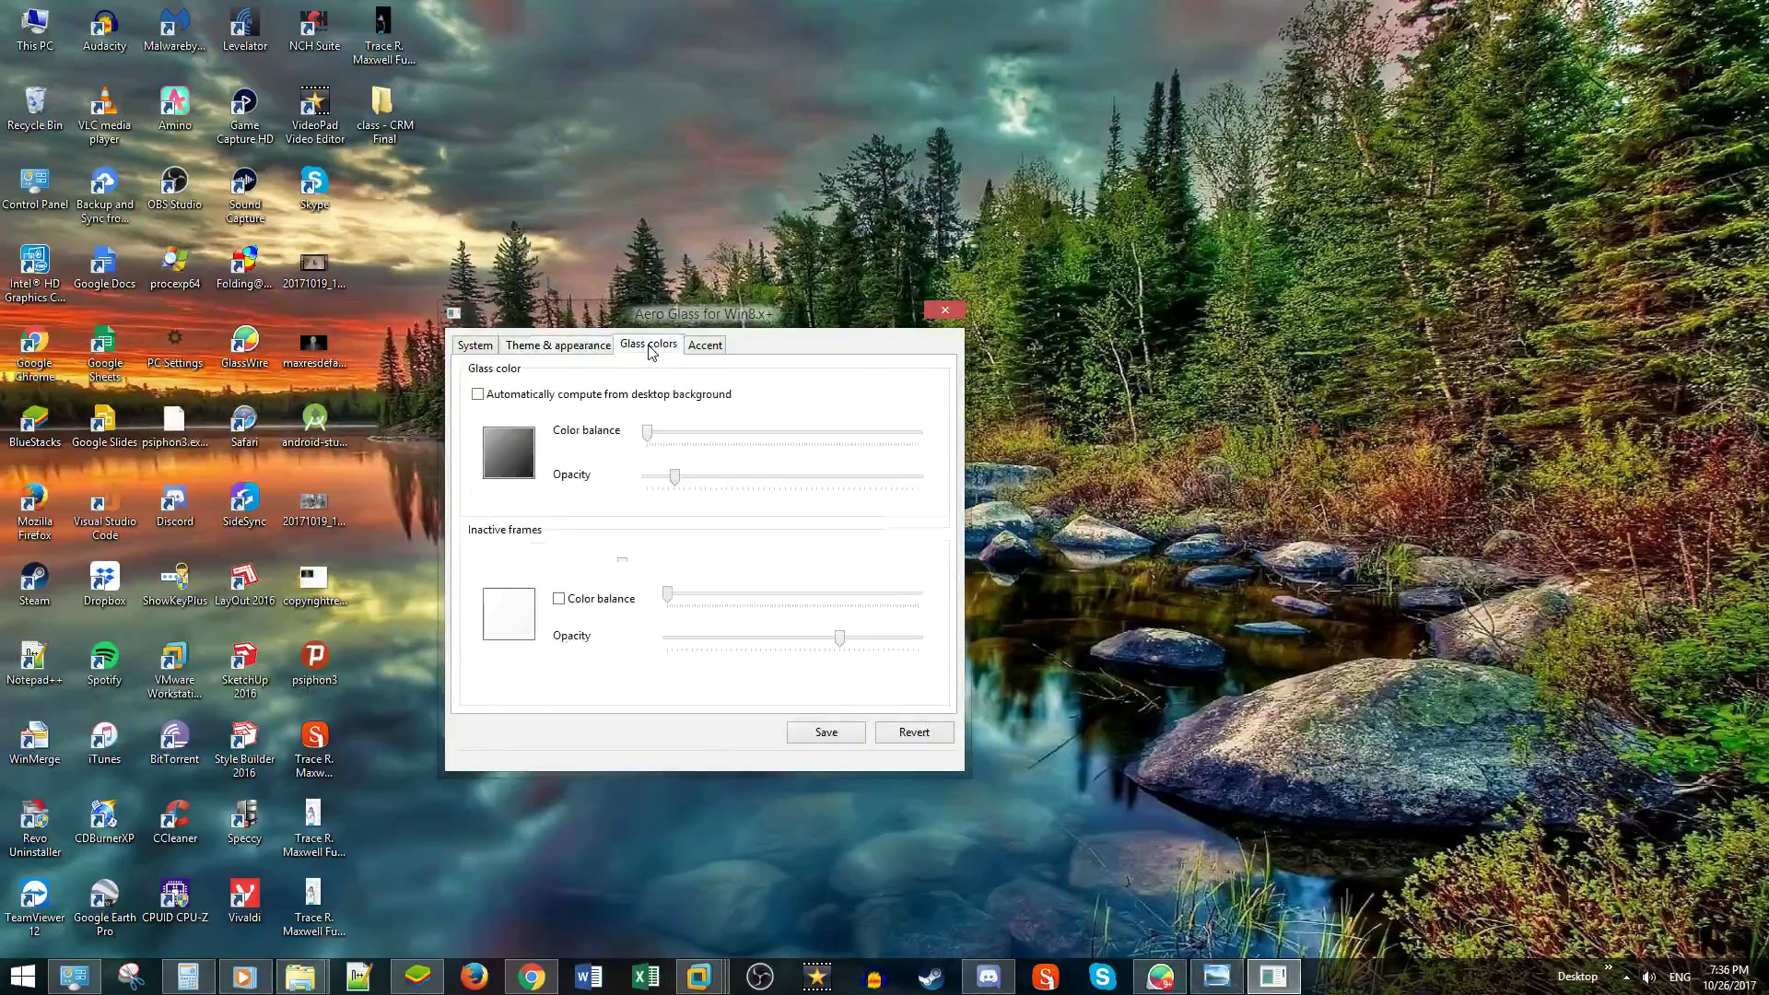
left_click(586, 397)
left_click_drag(759, 318, 741, 230)
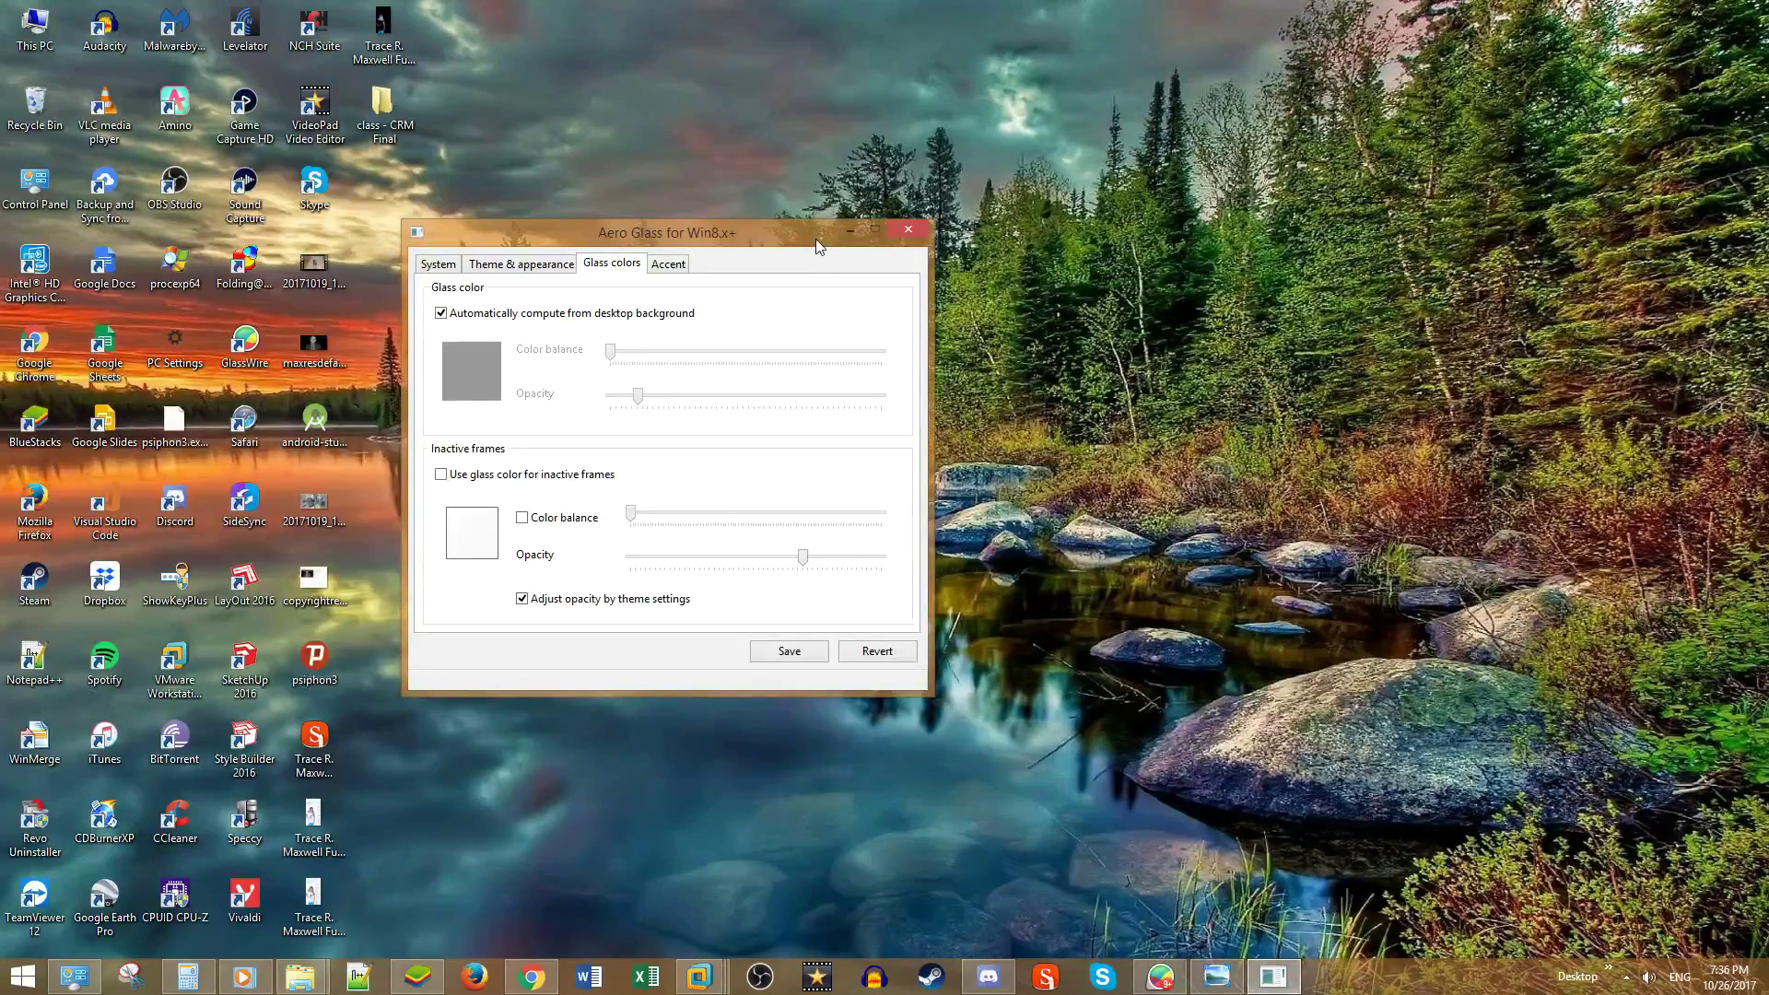
Open Personalize from the desktop menu and go to the Color and Appearance page
right_click(1300, 418)
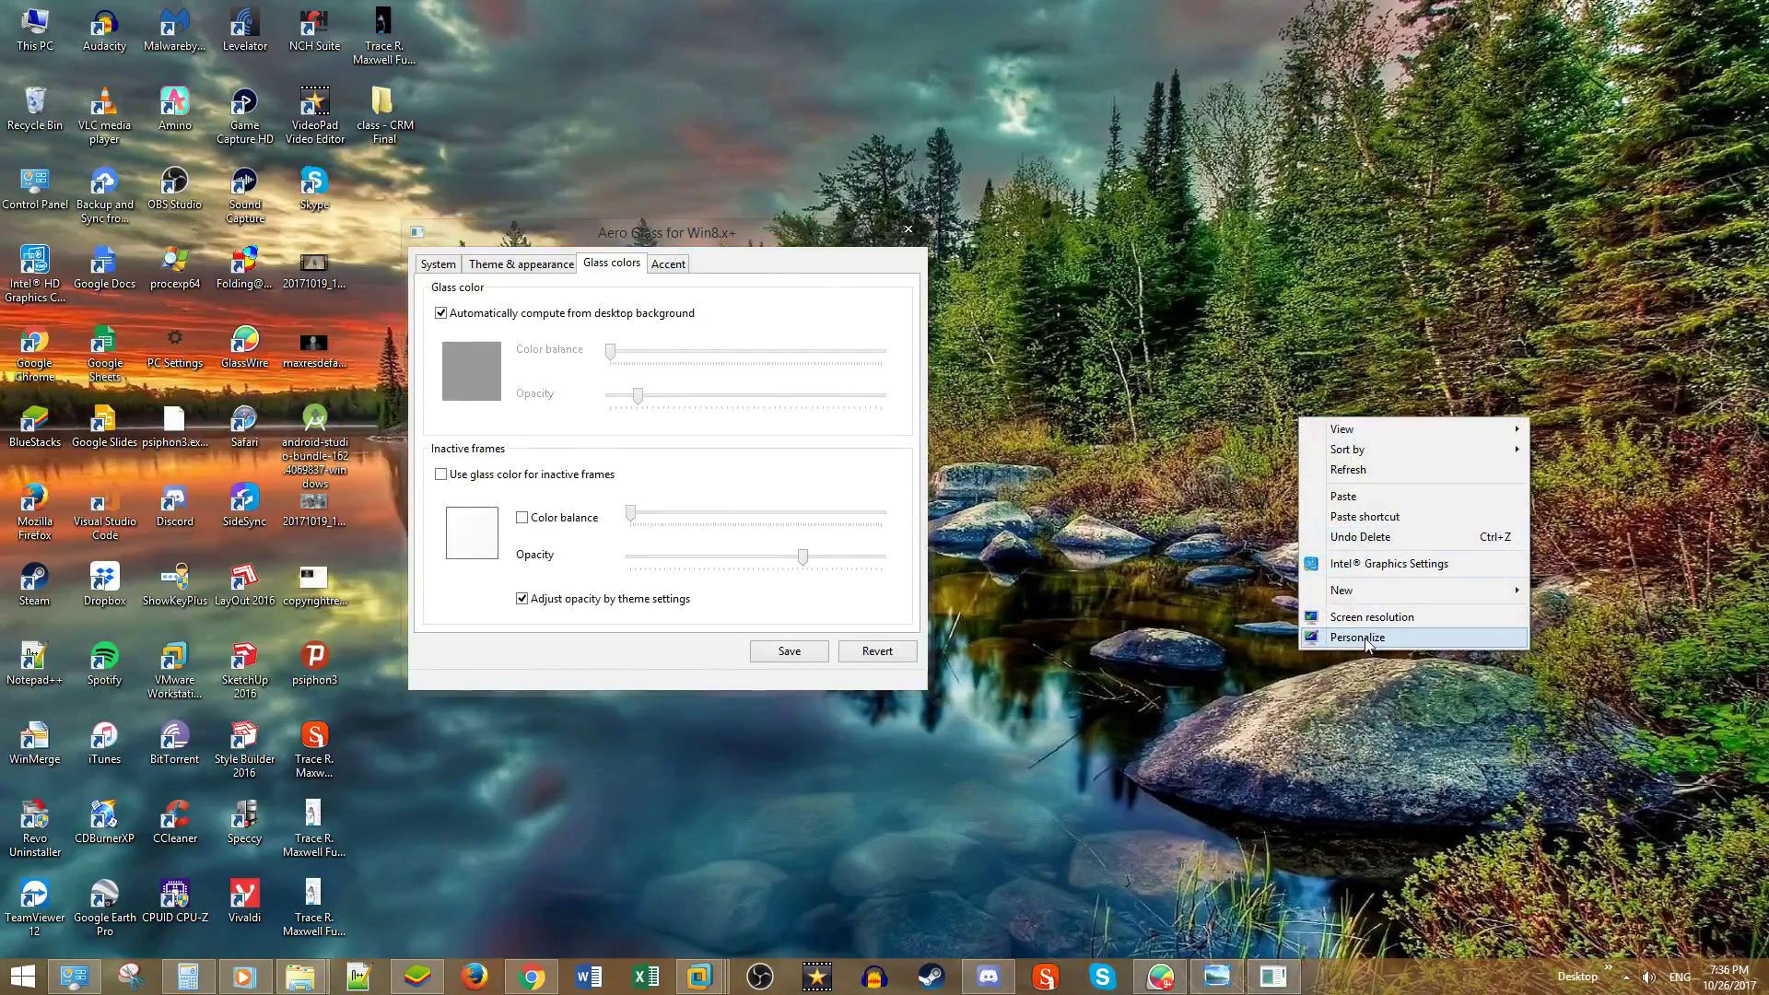
left_click(1365, 642)
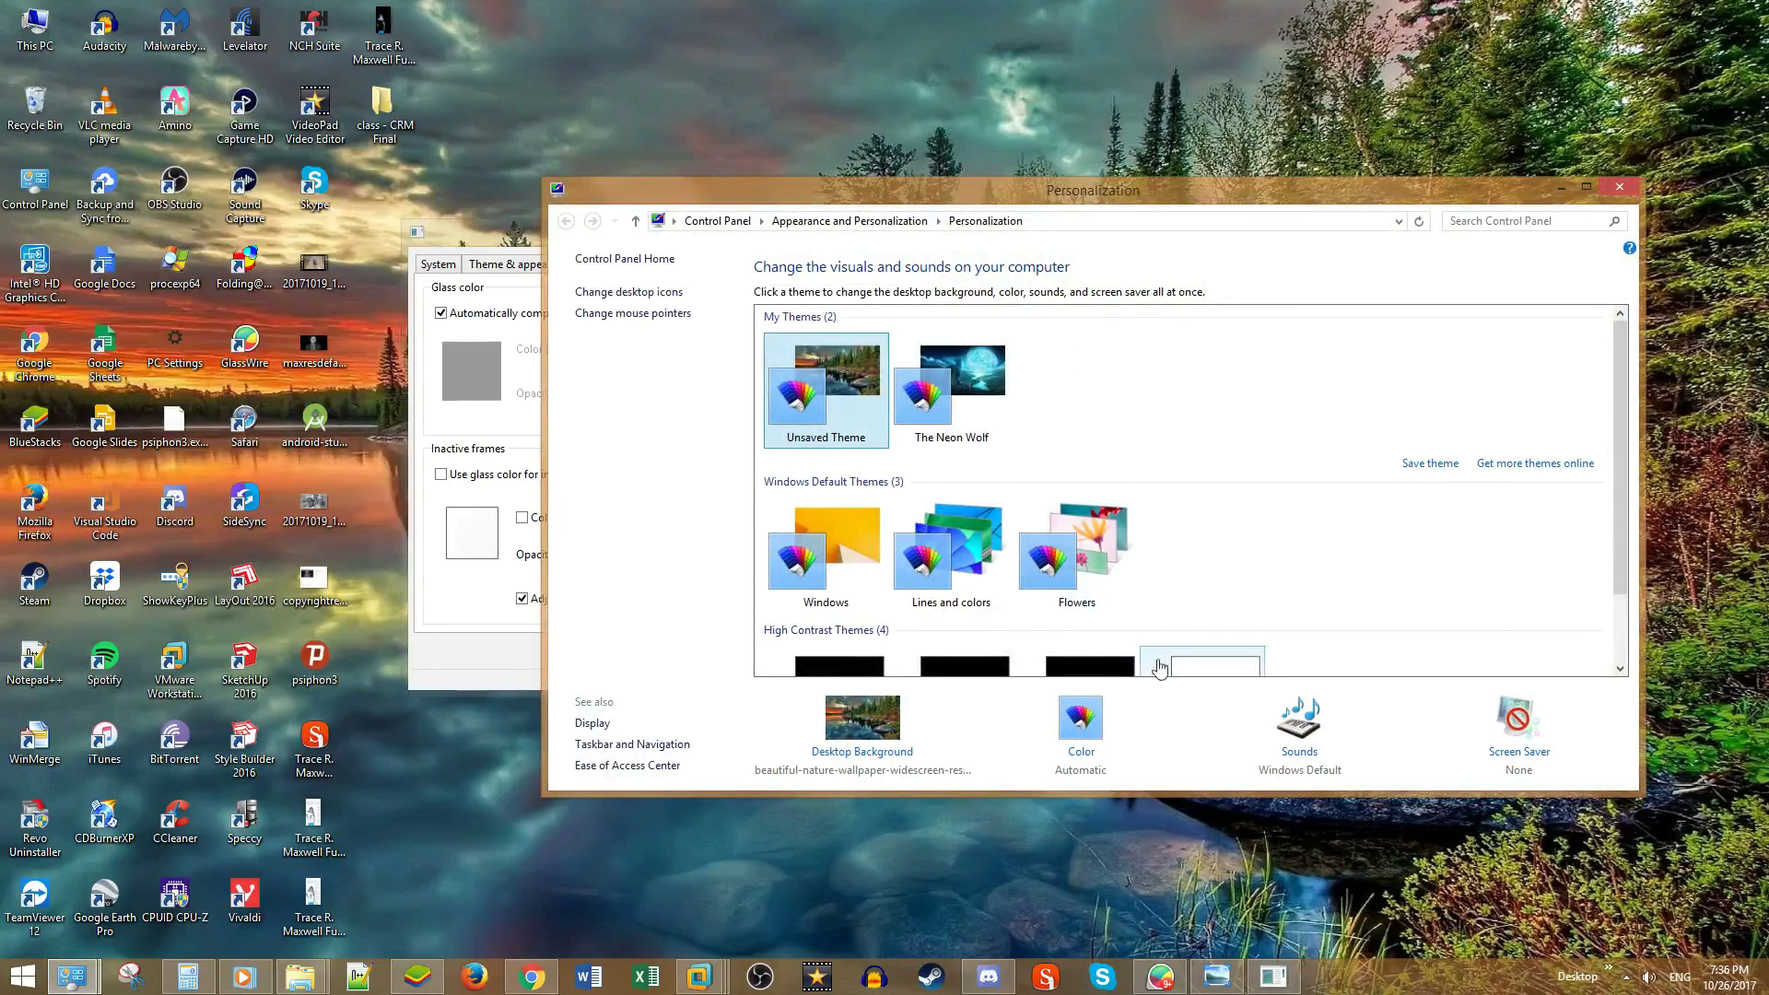
left_click(1080, 748)
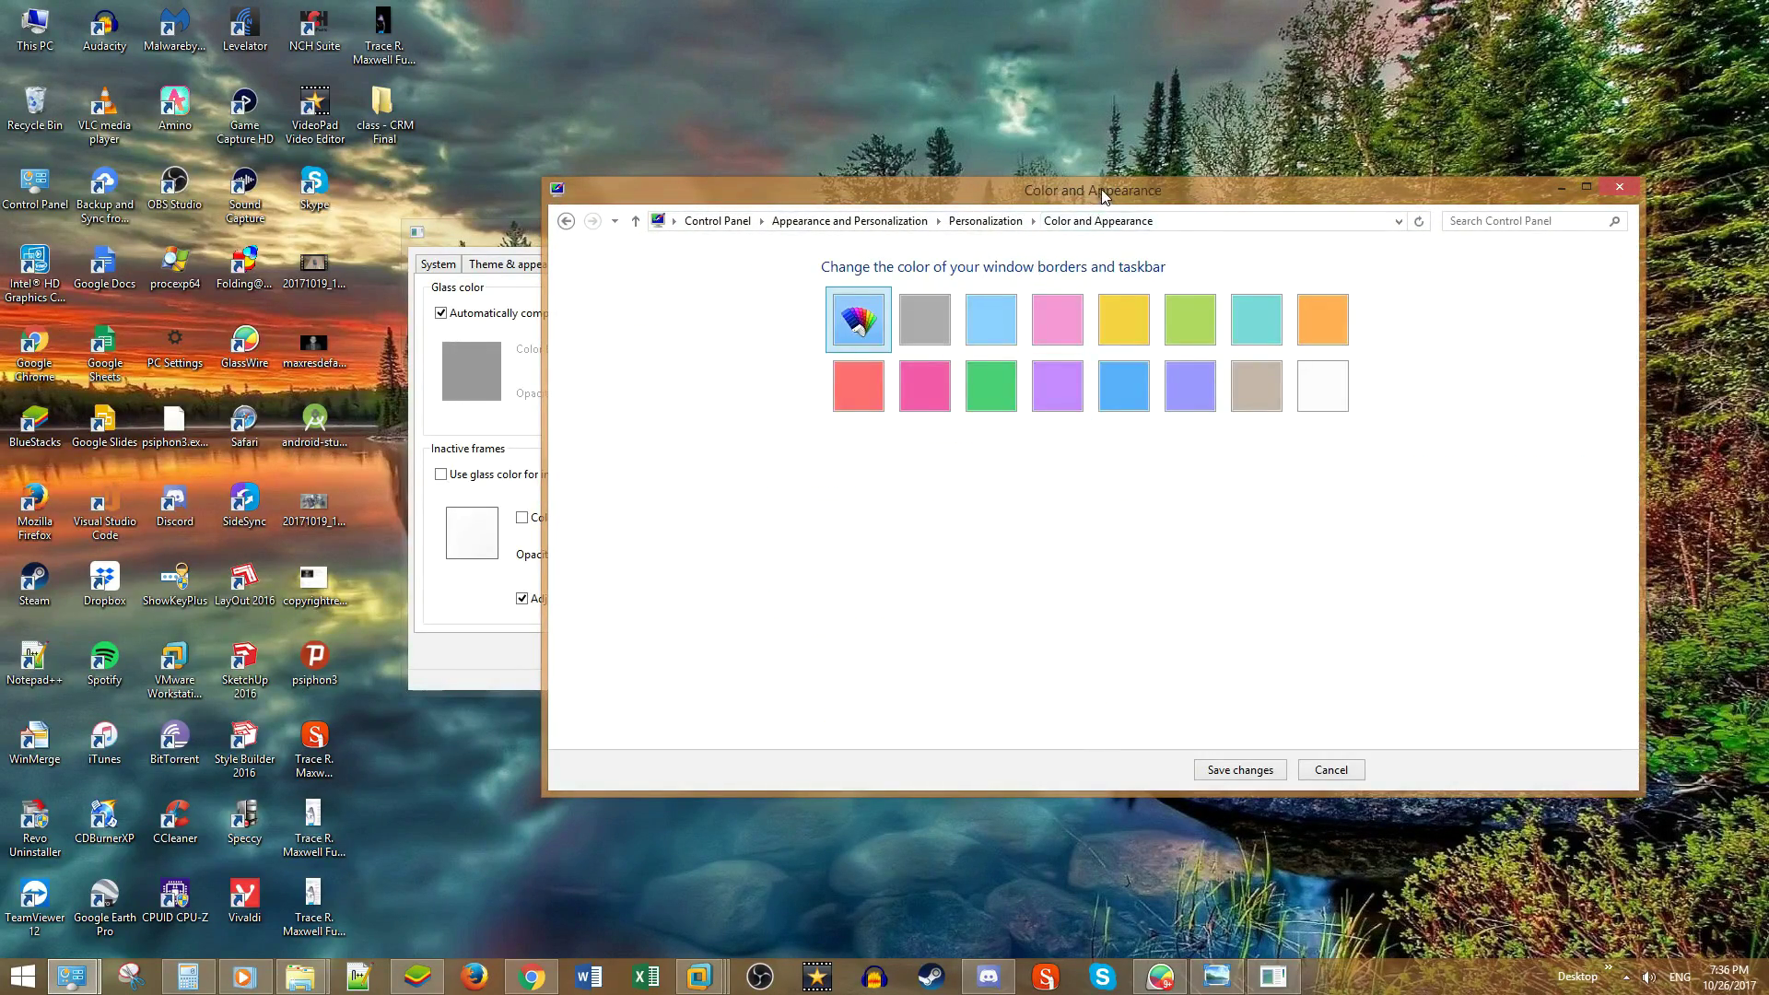
left_click_drag(1068, 190, 1032, 175)
Pick the light-blue swatch and lower the colour intensity to its minimum
left_click(949, 308)
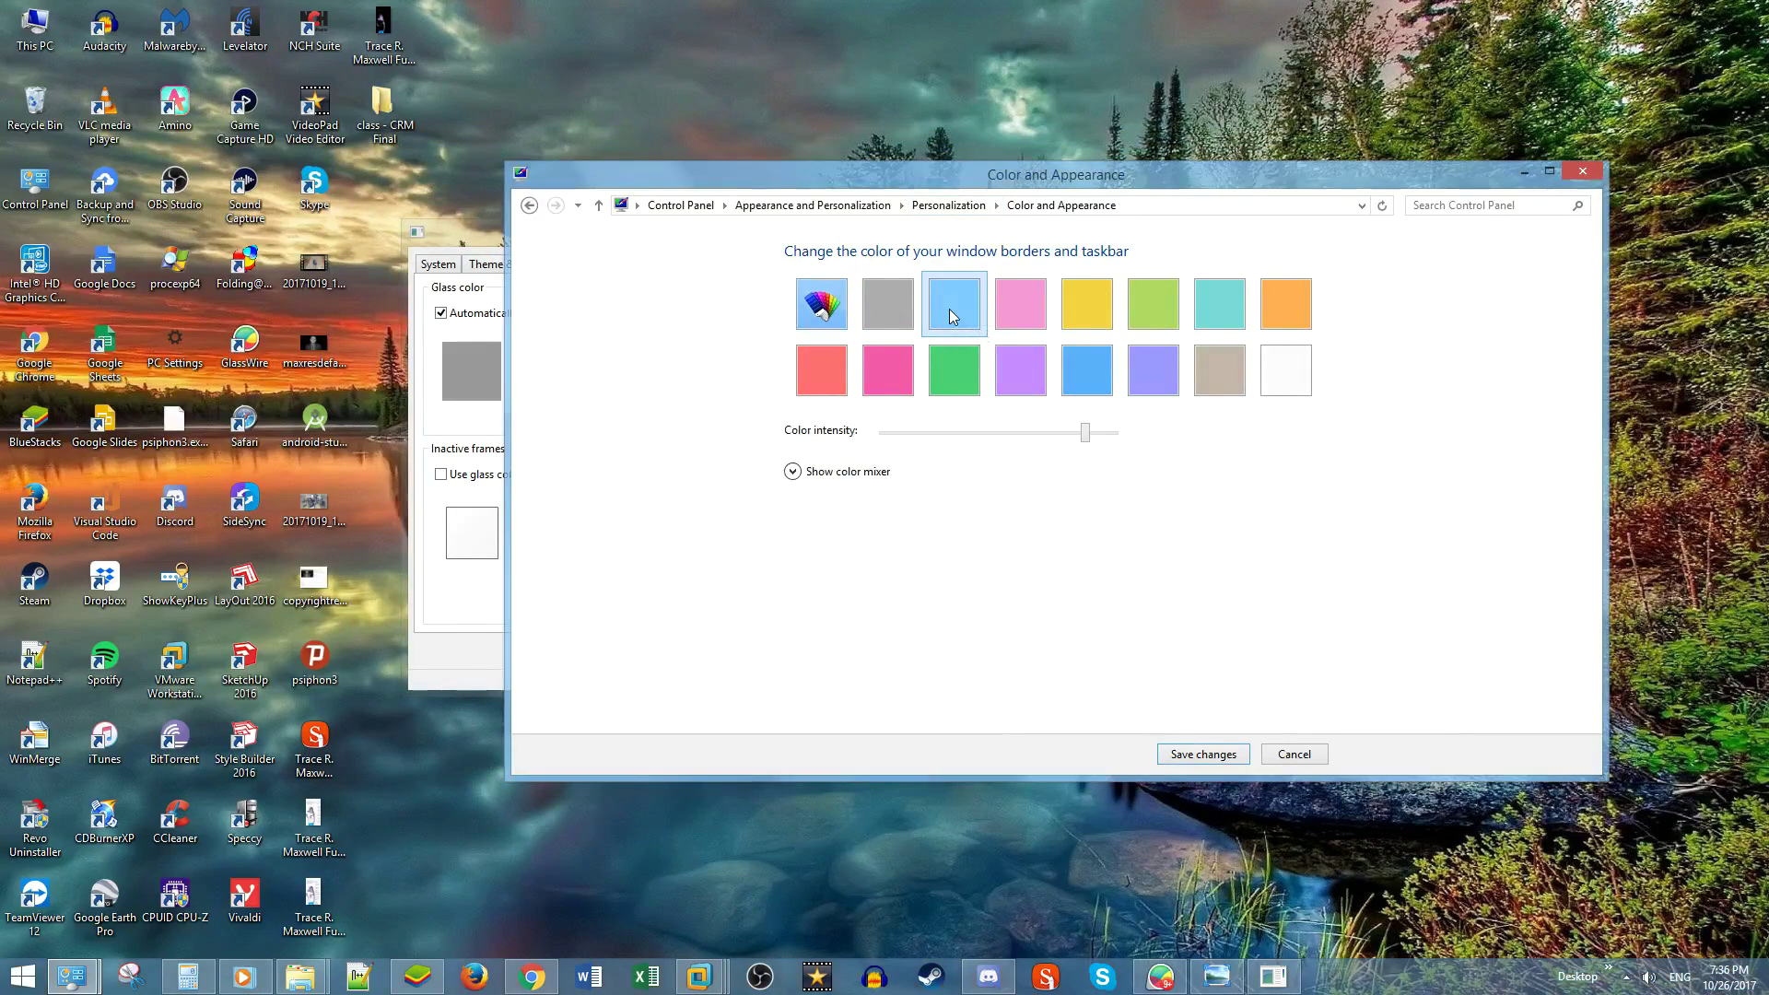
left_click_drag(1090, 433, 747, 475)
left_click_drag(1069, 175, 936, 234)
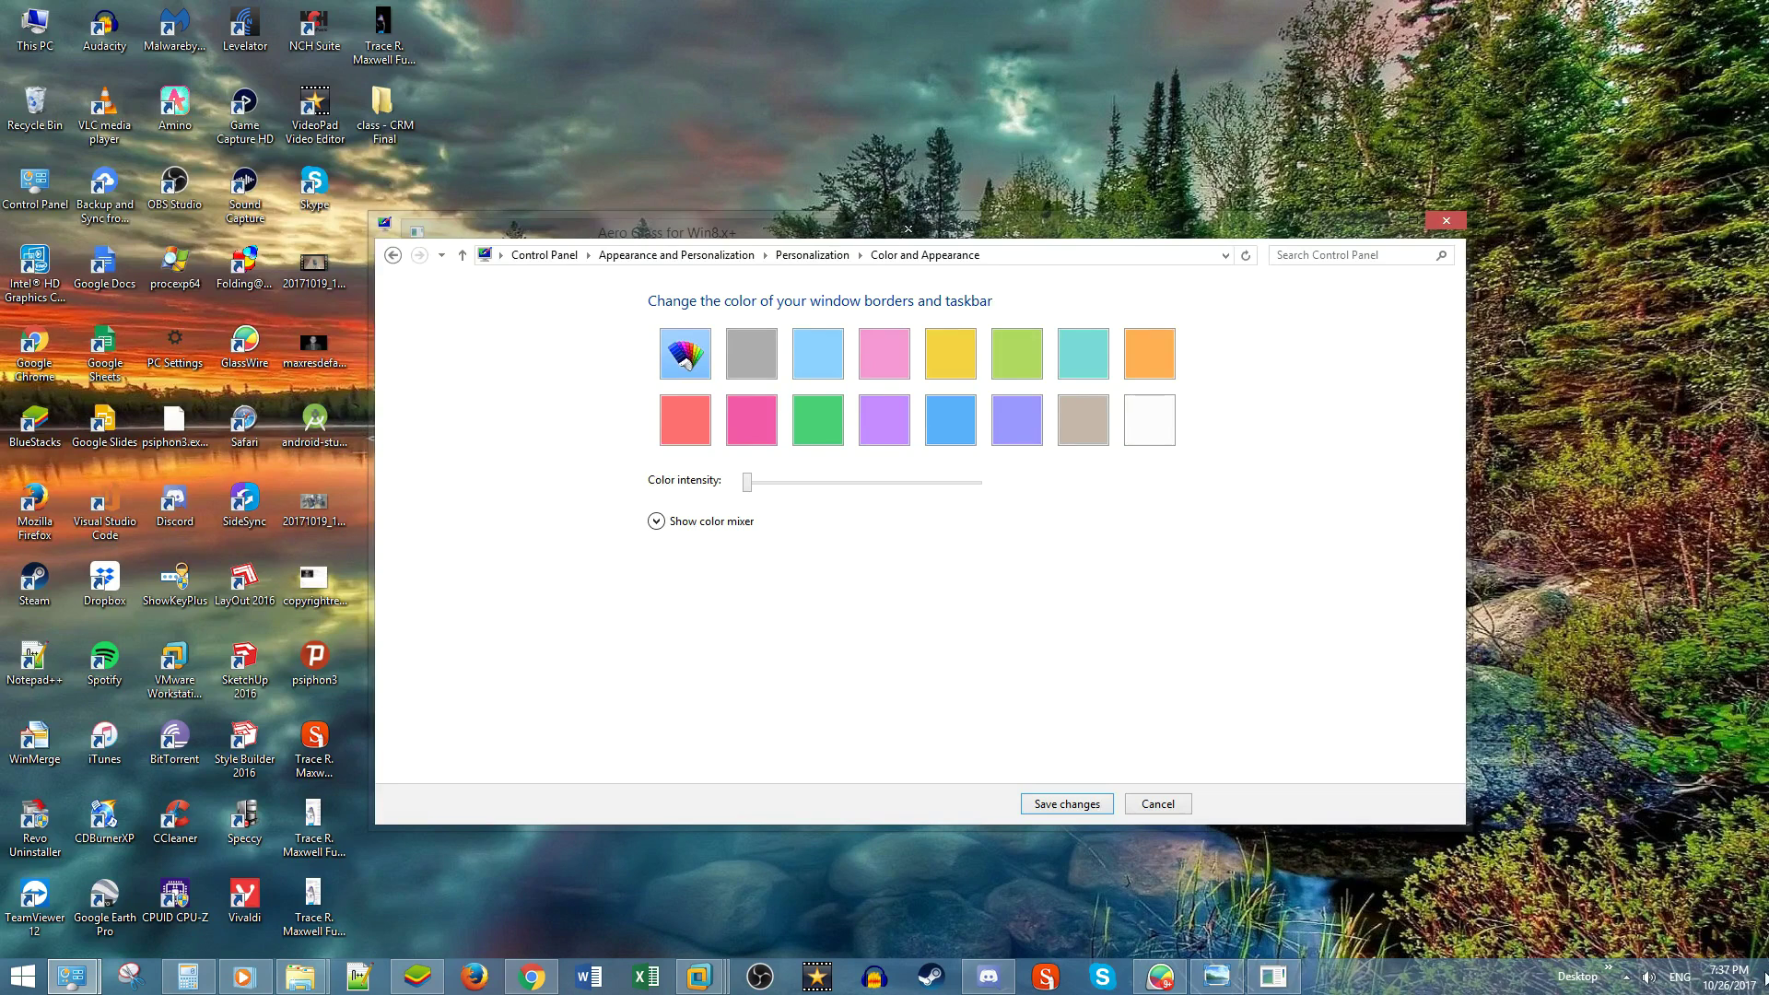
Choose the grey swatch, show the colour mixer, set brightness to minimum and adjust intensity
left_click(766, 371)
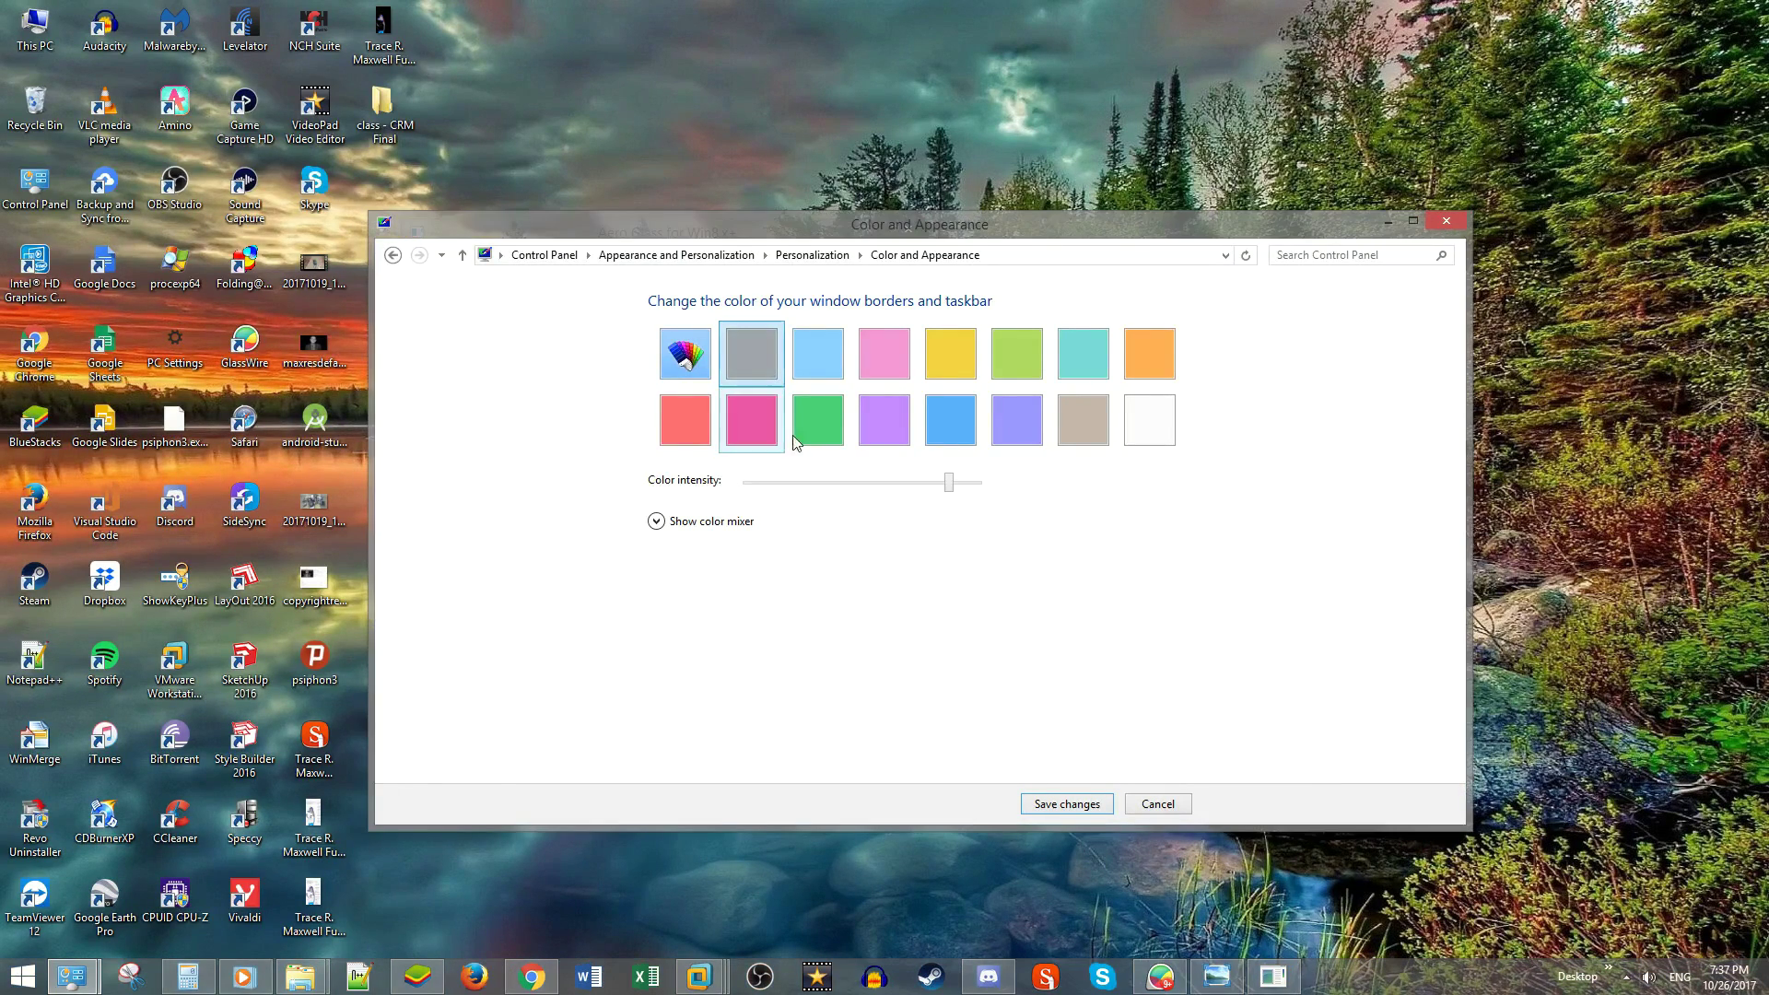
left_click(727, 523)
left_click_drag(877, 622, 672, 657)
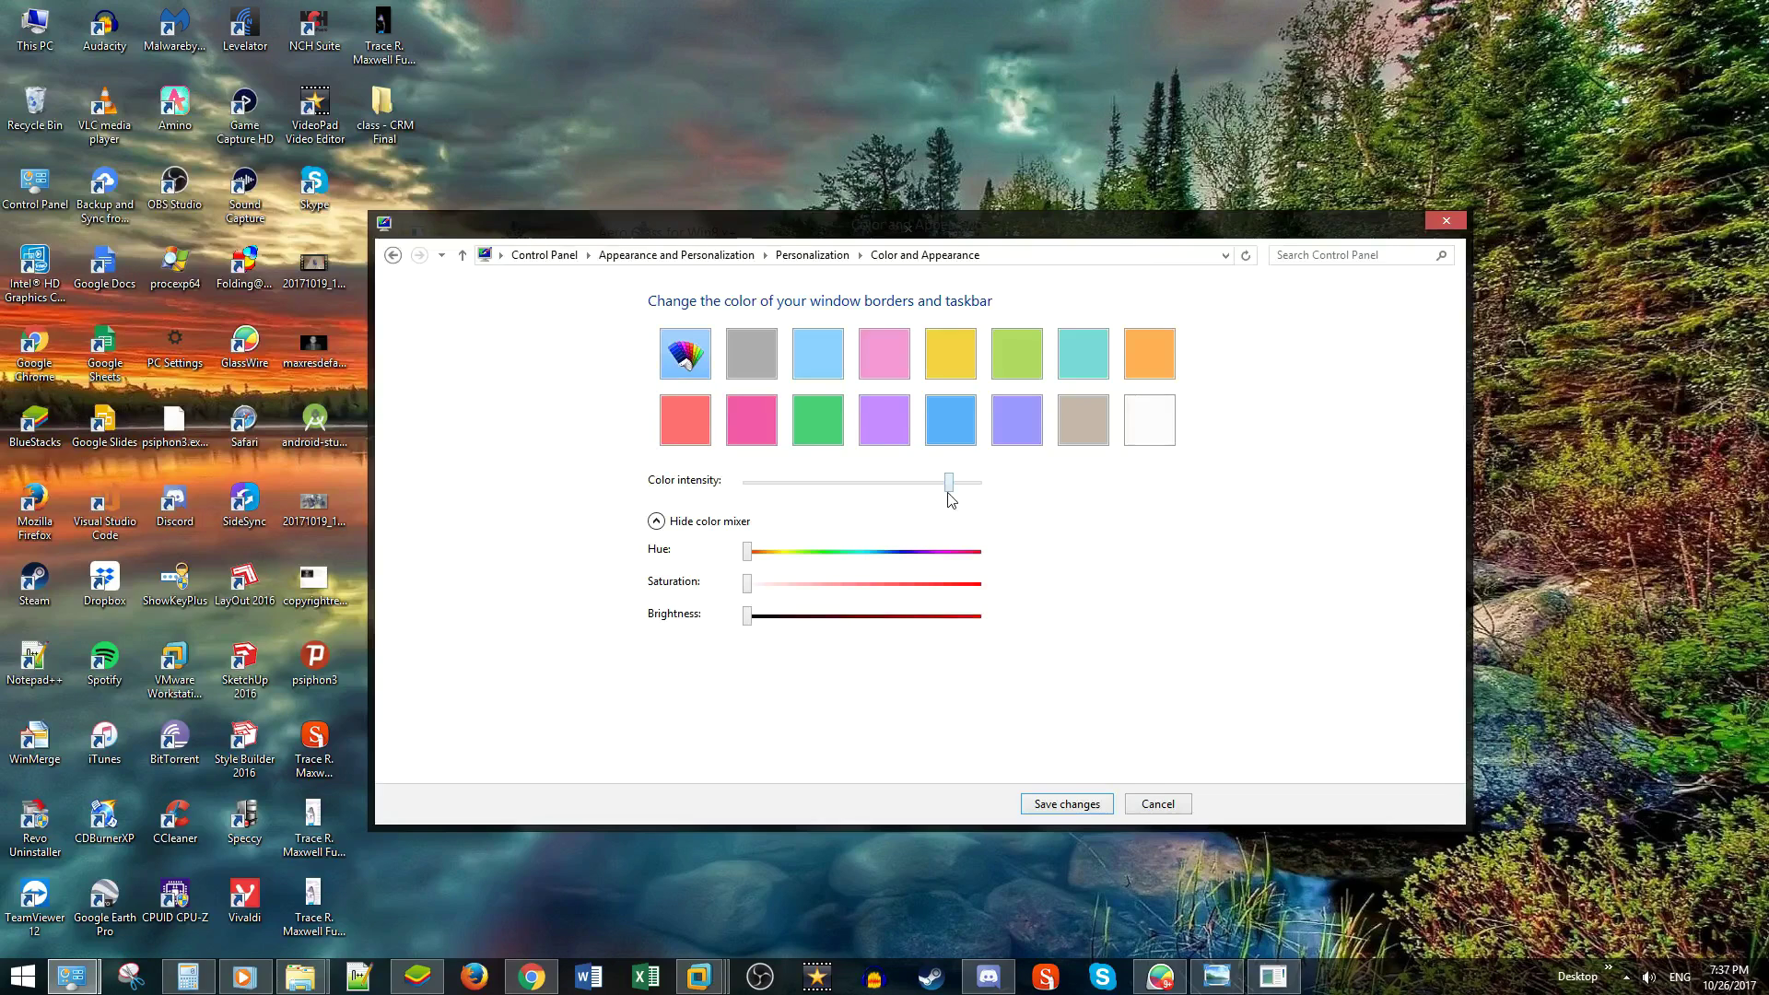
left_click_drag(950, 497, 861, 493)
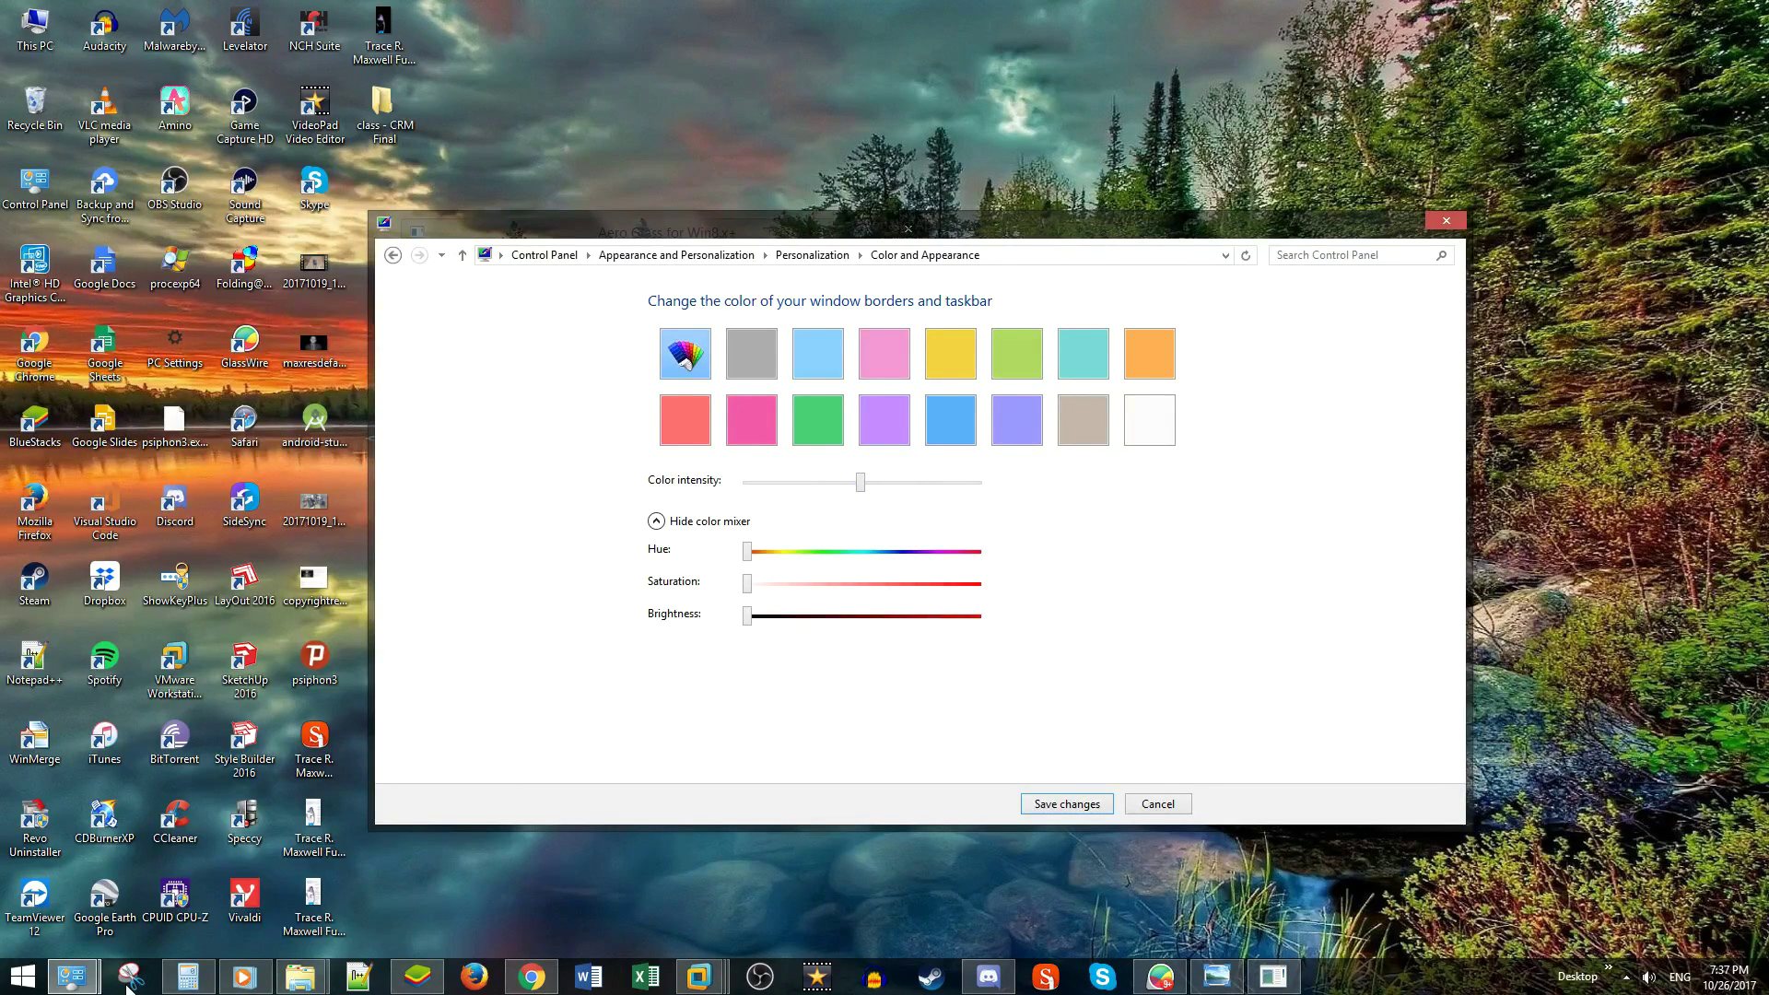
Switch to the pink swatch, shift the hue toward purple and raise colour intensity to full
mouse_move(1712, 578)
left_click(899, 350)
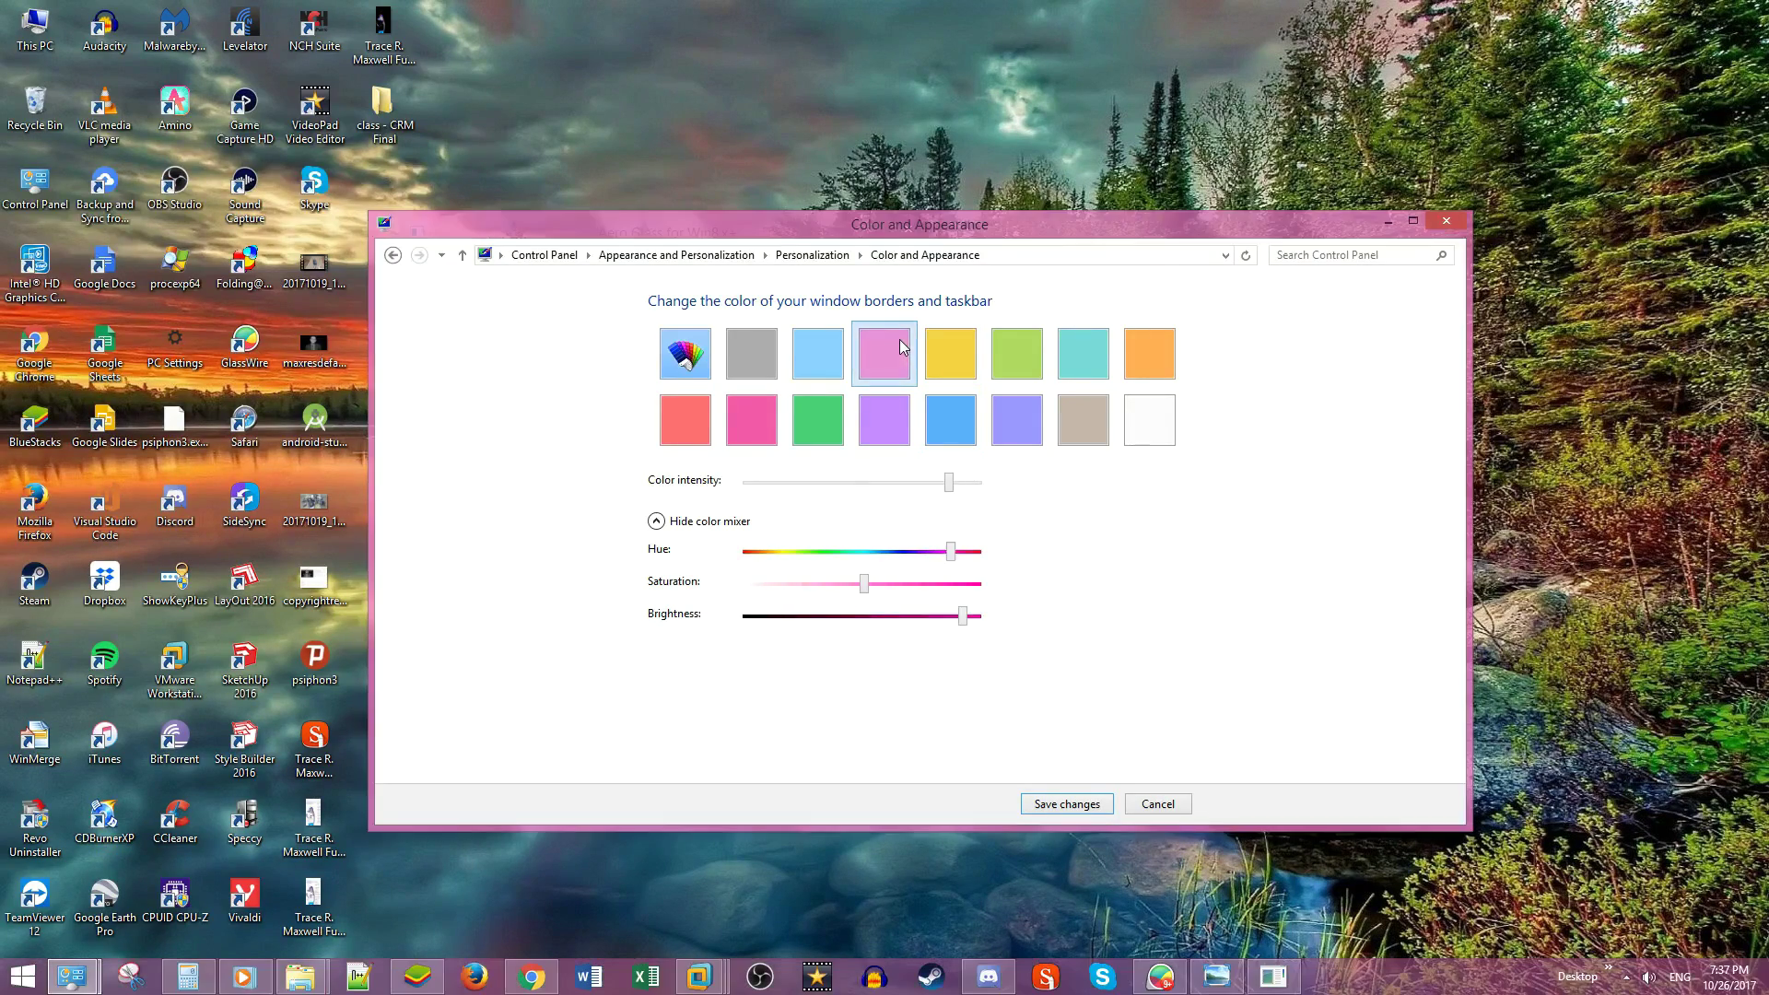
left_click_drag(884, 464, 836, 487)
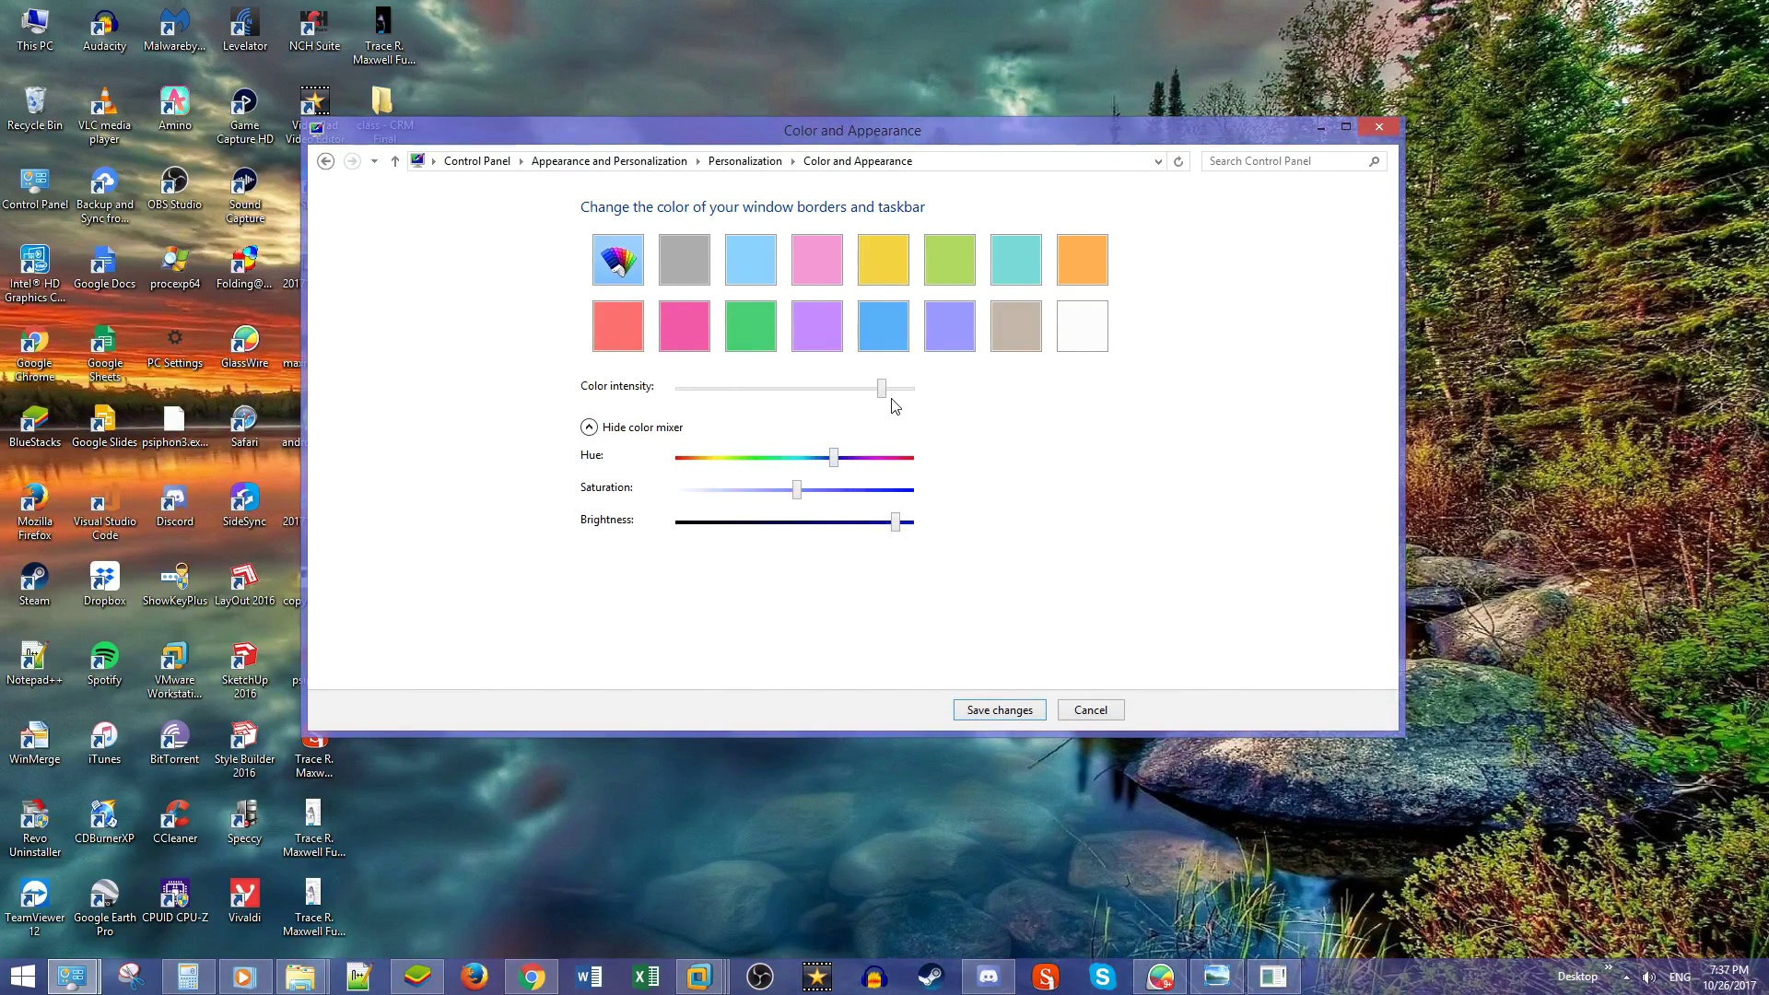
left_click_drag(882, 389, 952, 451)
left_click_drag(908, 133, 1482, 238)
Arrange the Color and Appearance and Aero Glass windows so both are visible
left_click_drag(785, 285, 958, 162)
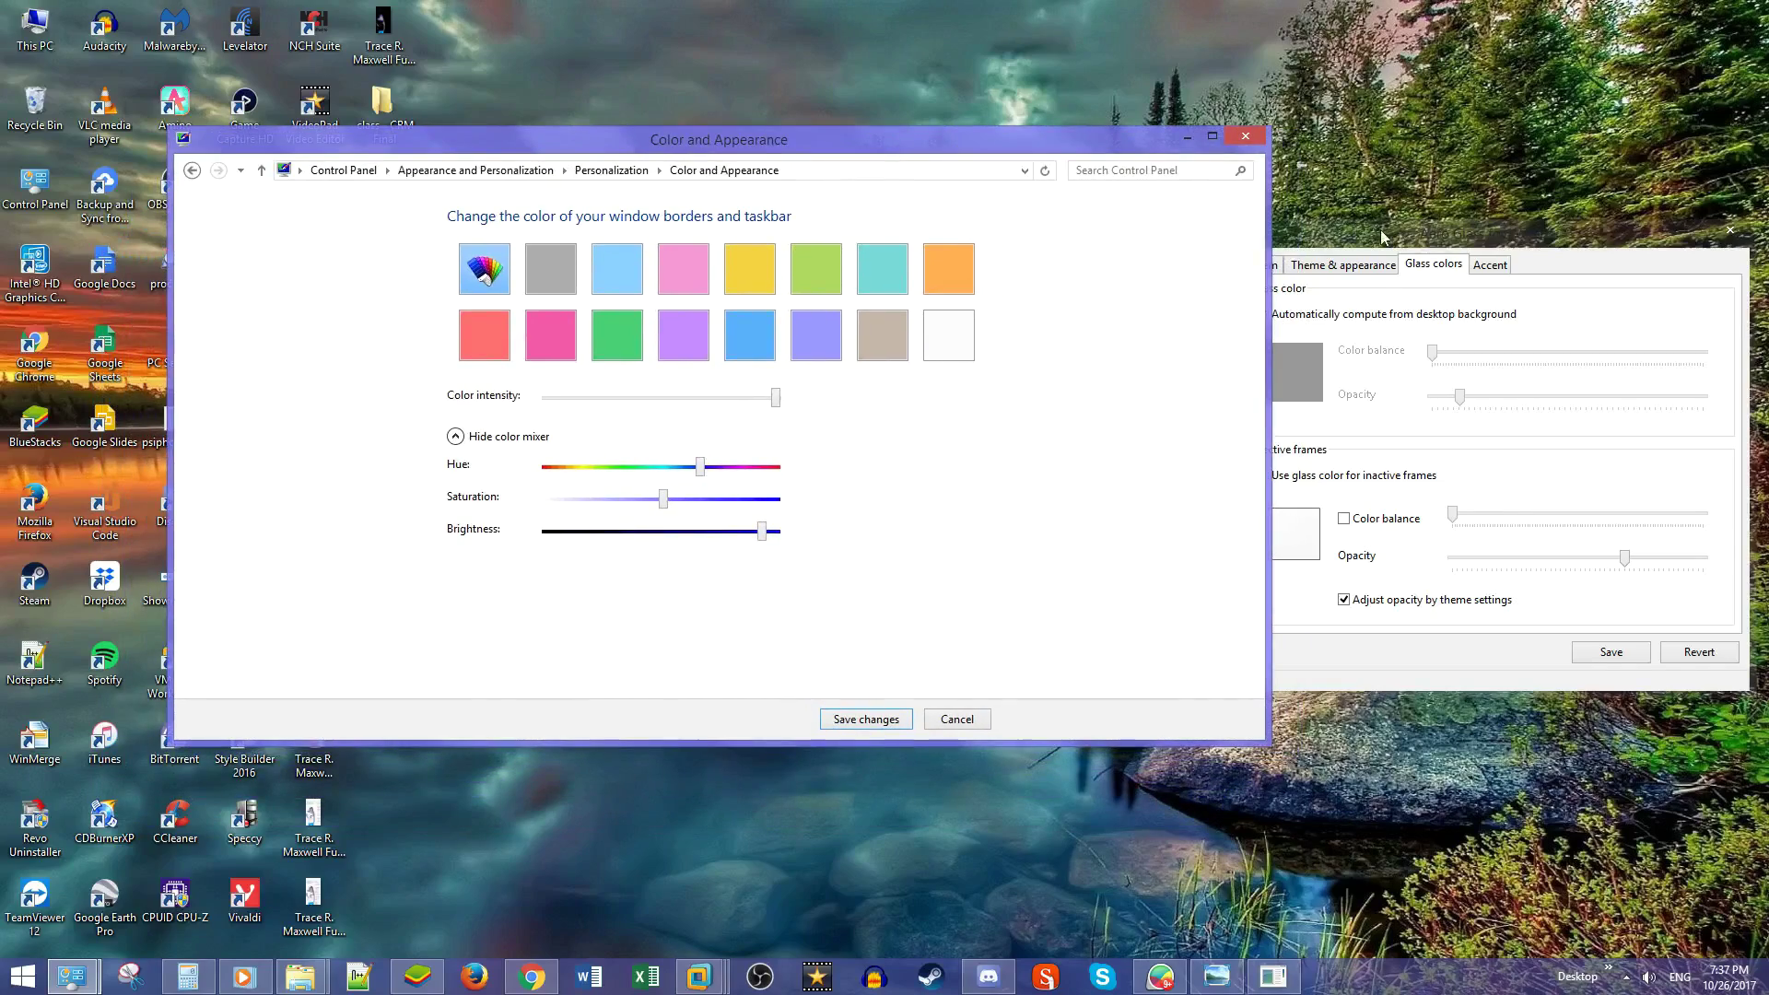
left_click_drag(1381, 237, 1399, 89)
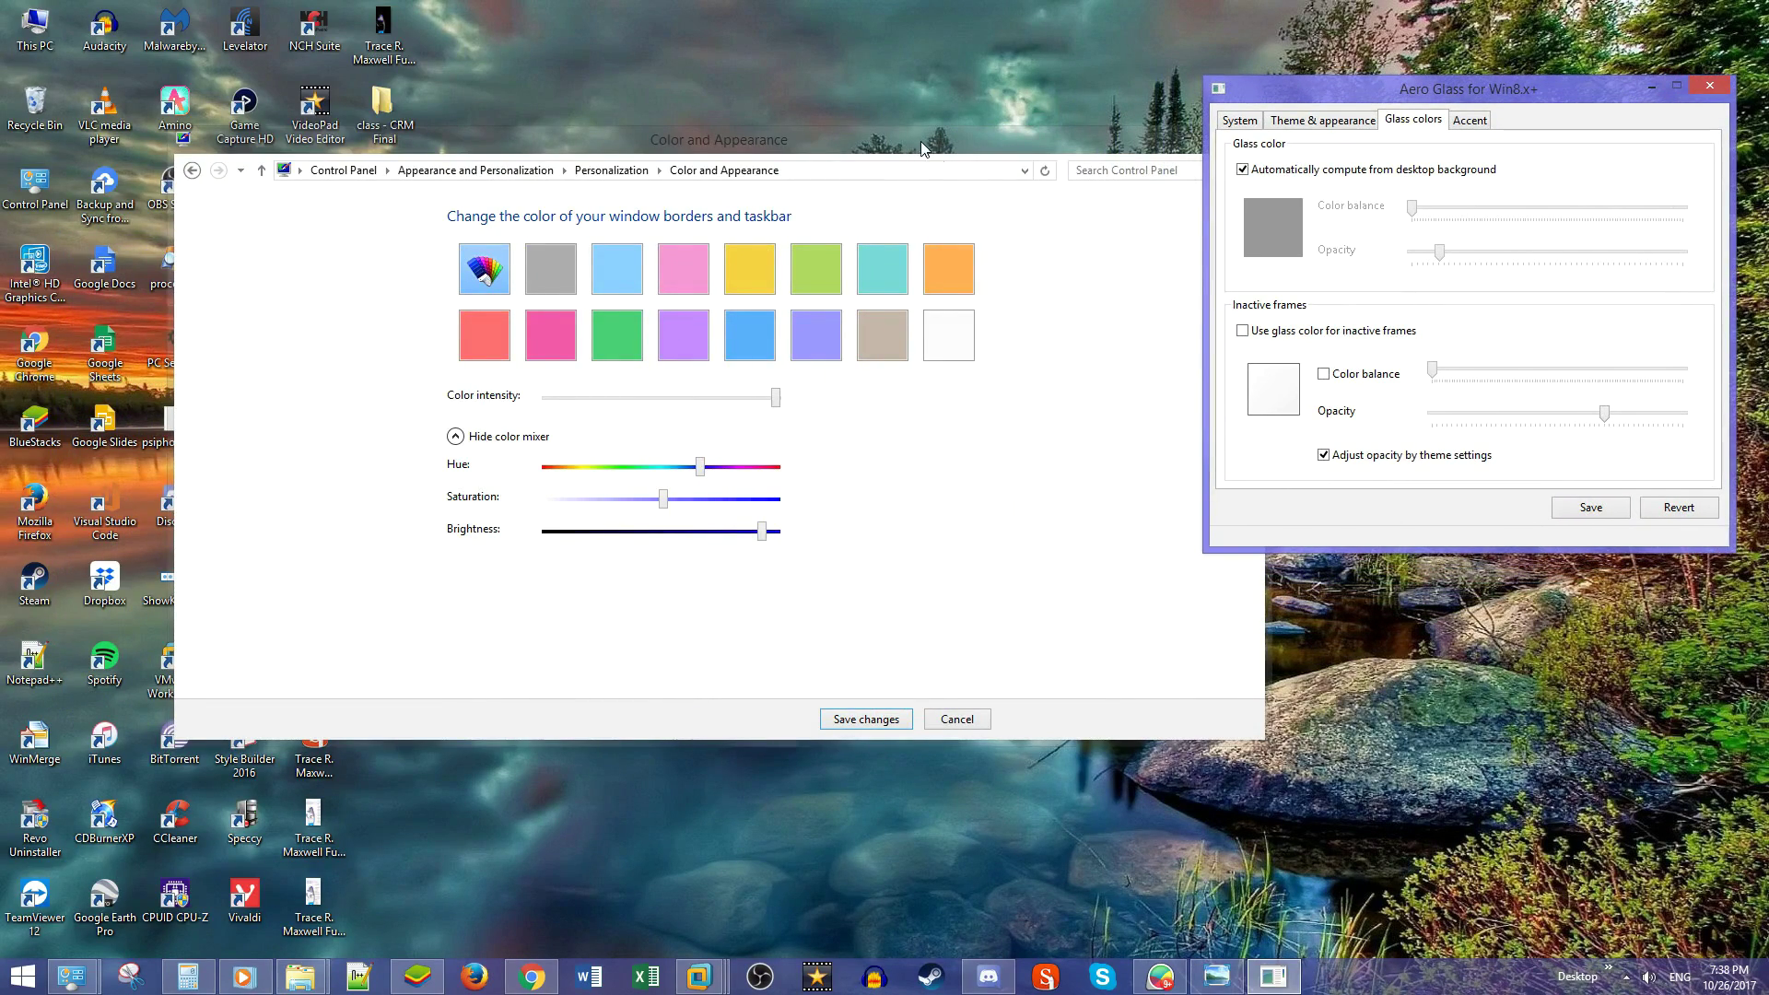
left_click_drag(916, 139, 789, 202)
left_click_drag(1484, 81, 1424, 119)
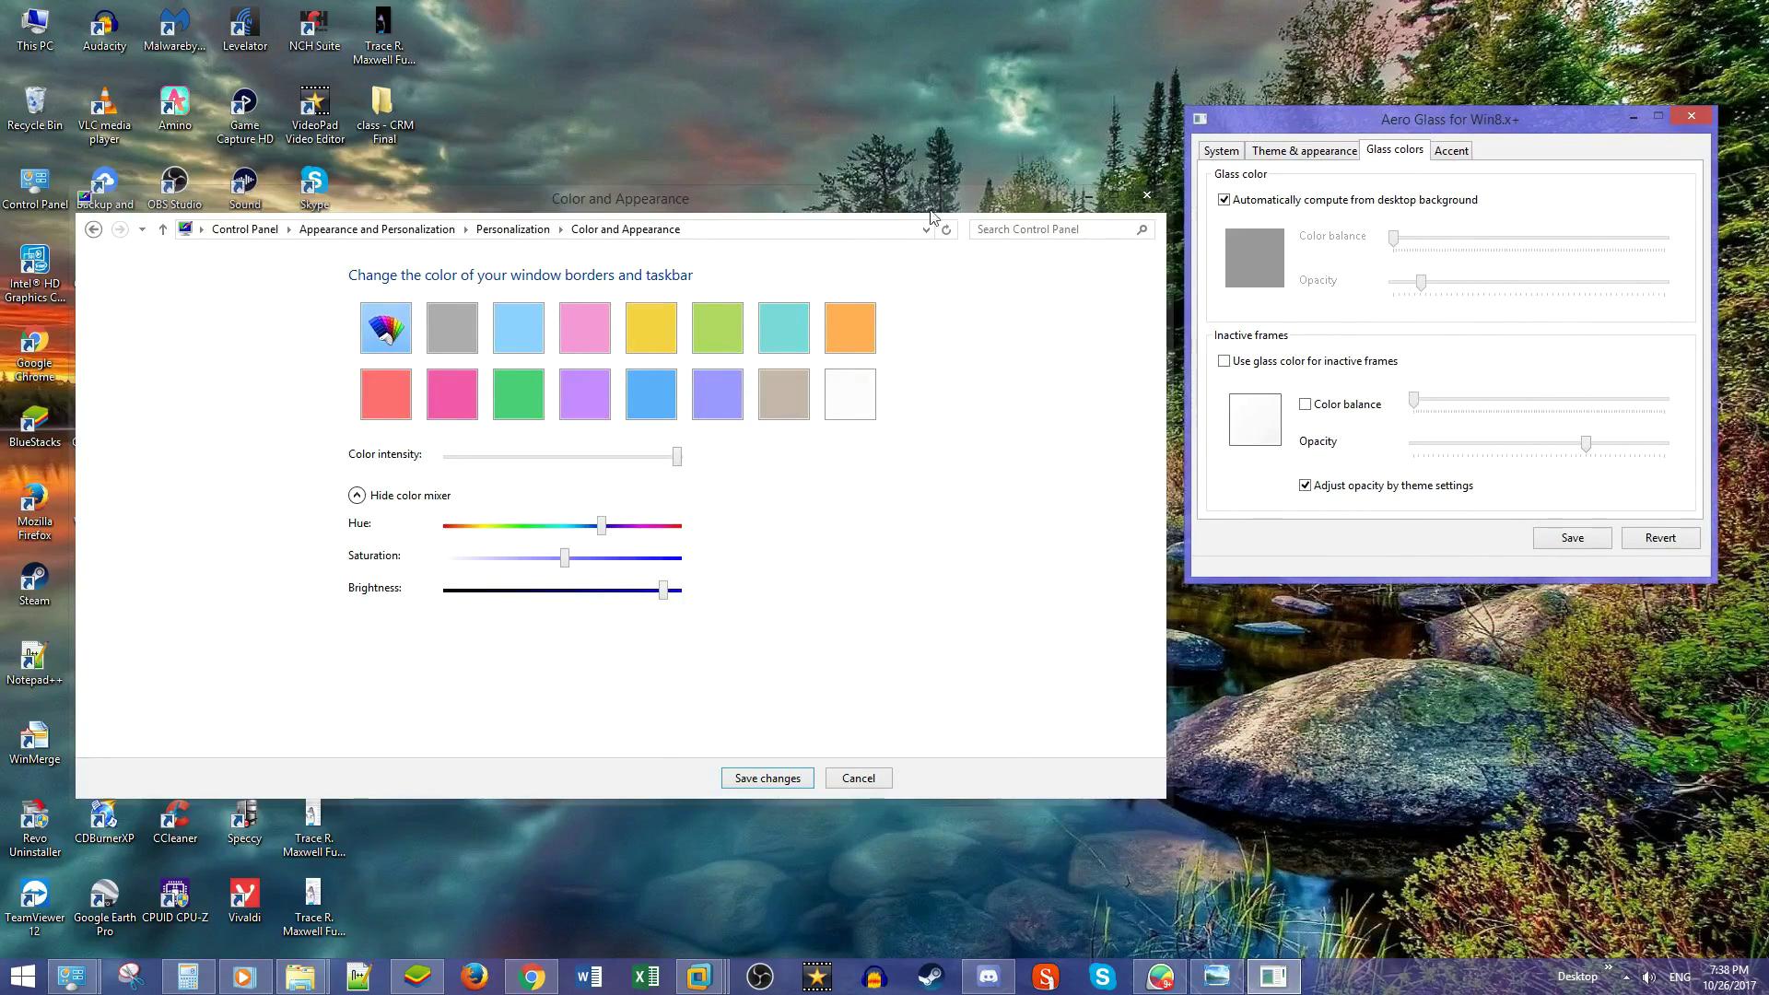
left_click_drag(931, 217, 904, 106)
mouse_move(595, 103)
left_mouse_down()
mouse_move(688, 189)
mouse_move(582, 135)
left_mouse_up()
Try green and teal, then select the Automatic colour that follows the wallpaper
left_click(671, 238)
left_click(755, 255)
left_click(818, 258)
left_click_drag(645, 134, 699, 130)
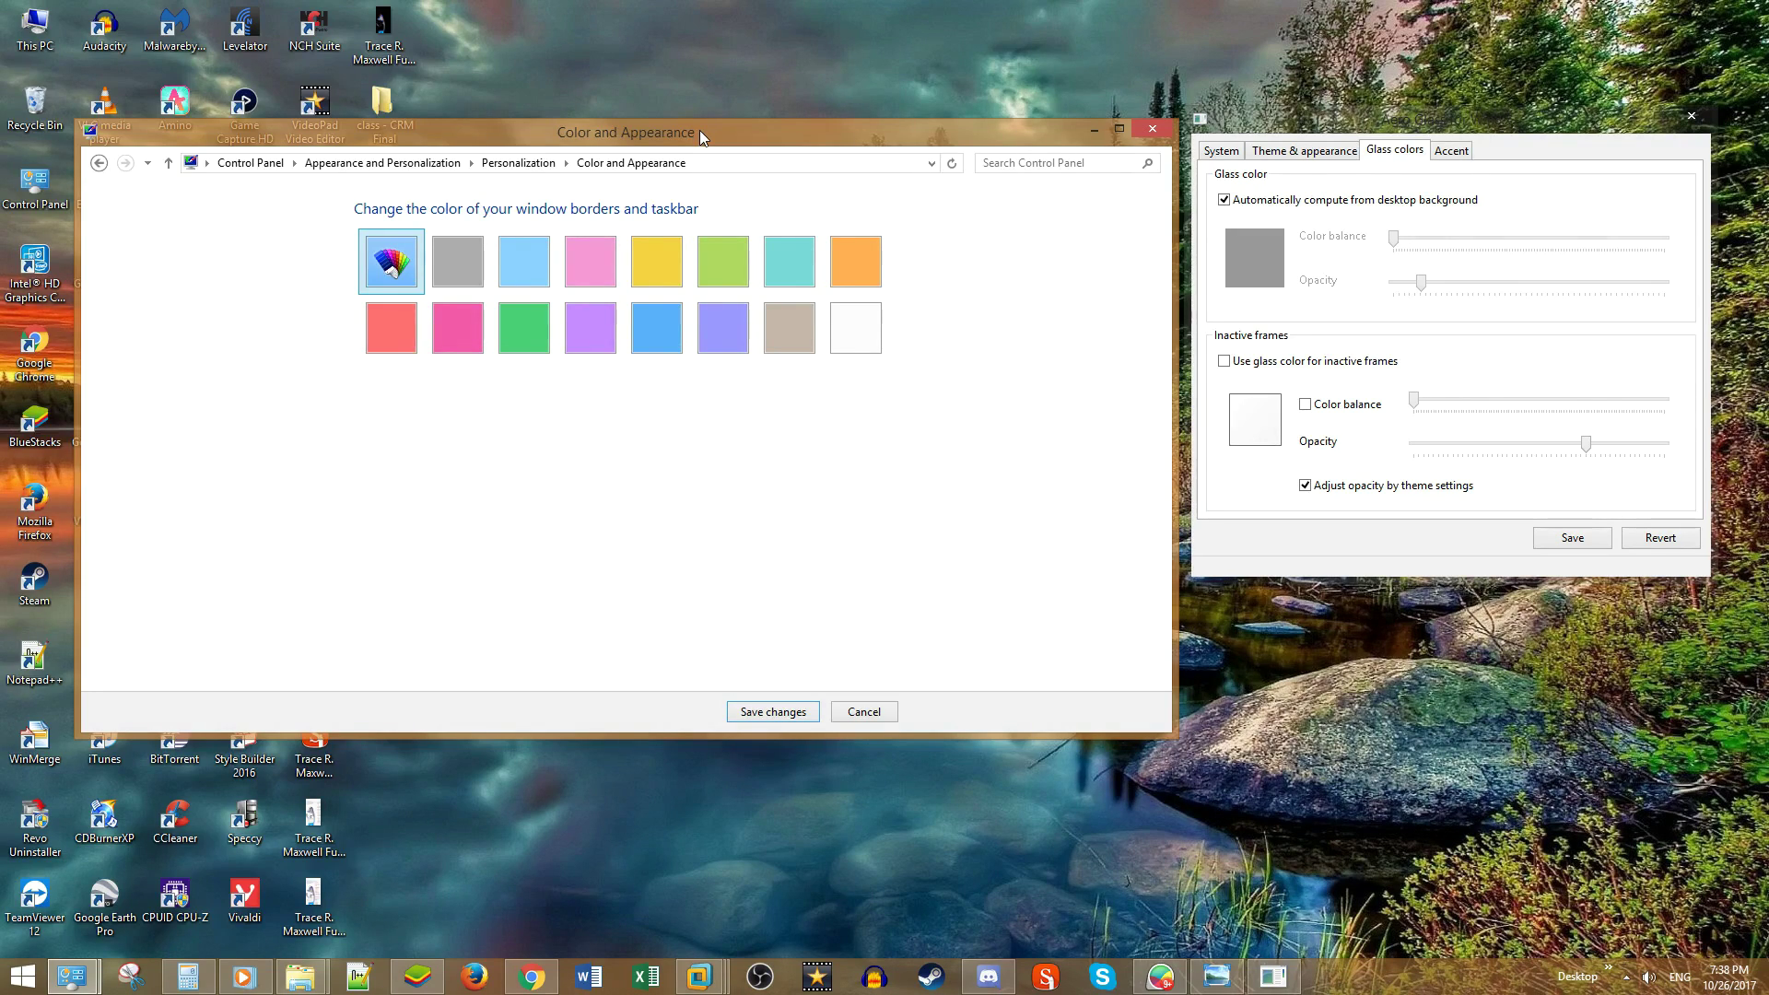
left_click_drag(699, 130, 695, 314)
Drag brightness to minimum for a black border and taskbar colour, then bring up GlassWire
right_click(685, 188)
left_click(642, 188)
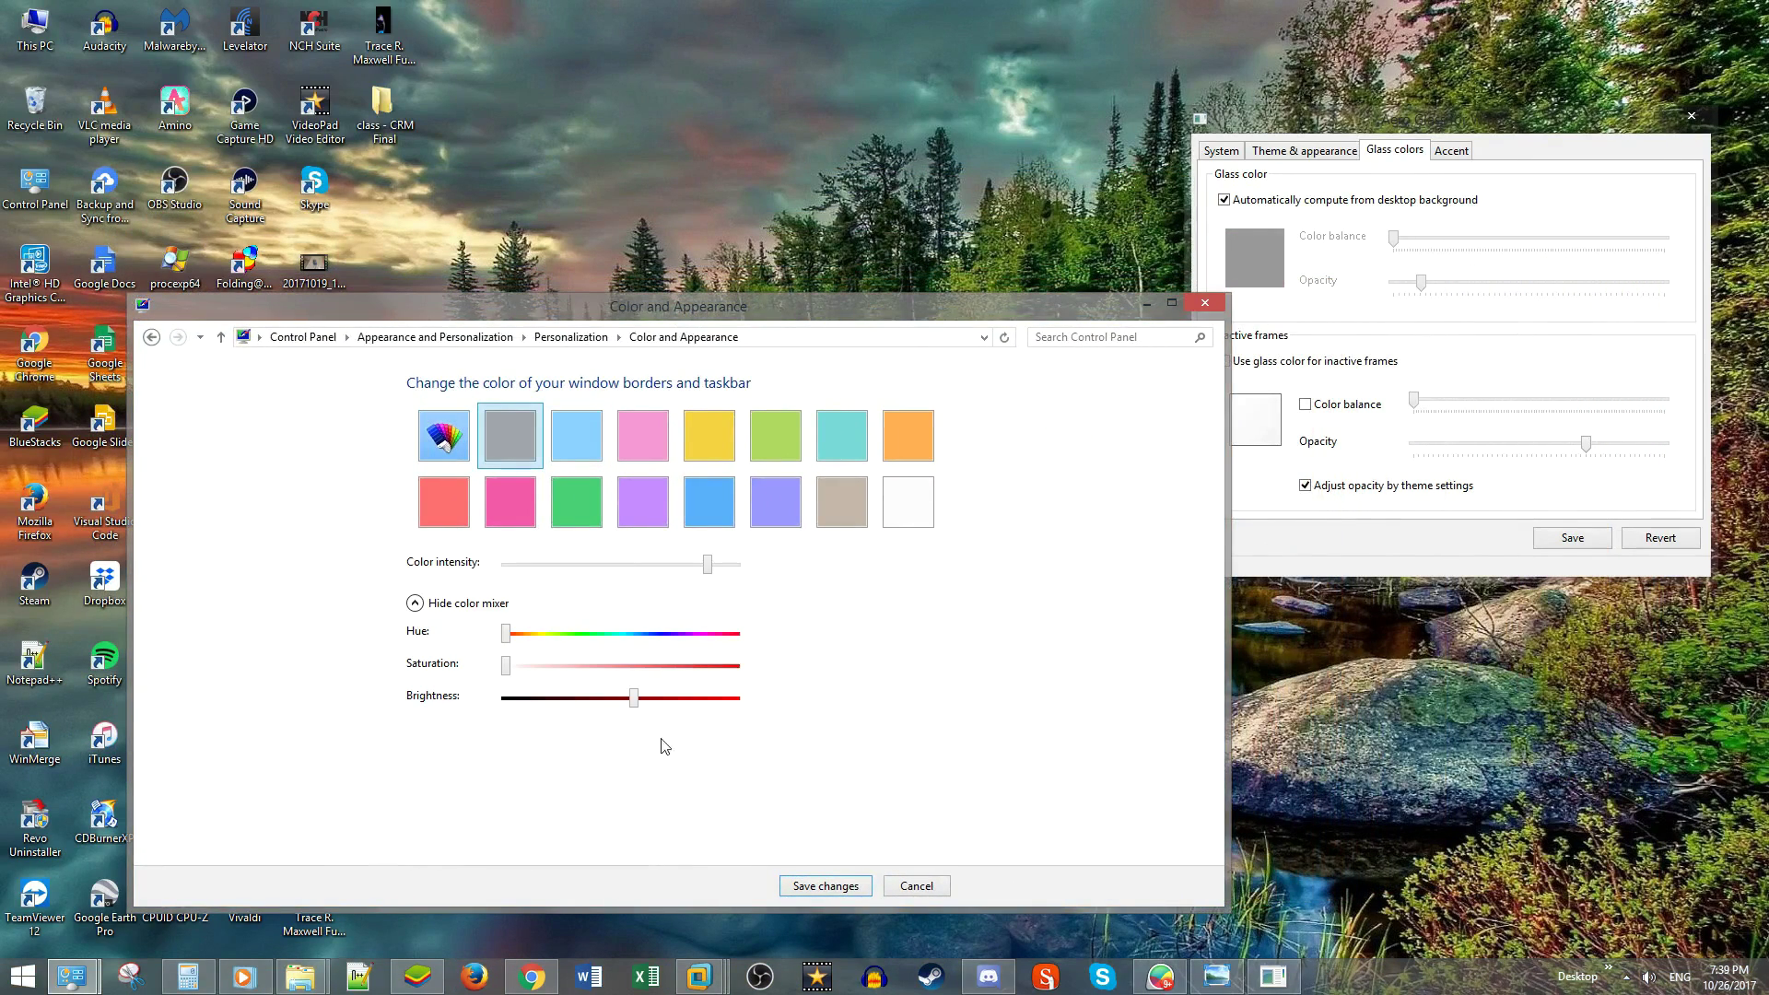
left_click_drag(635, 704, 504, 700)
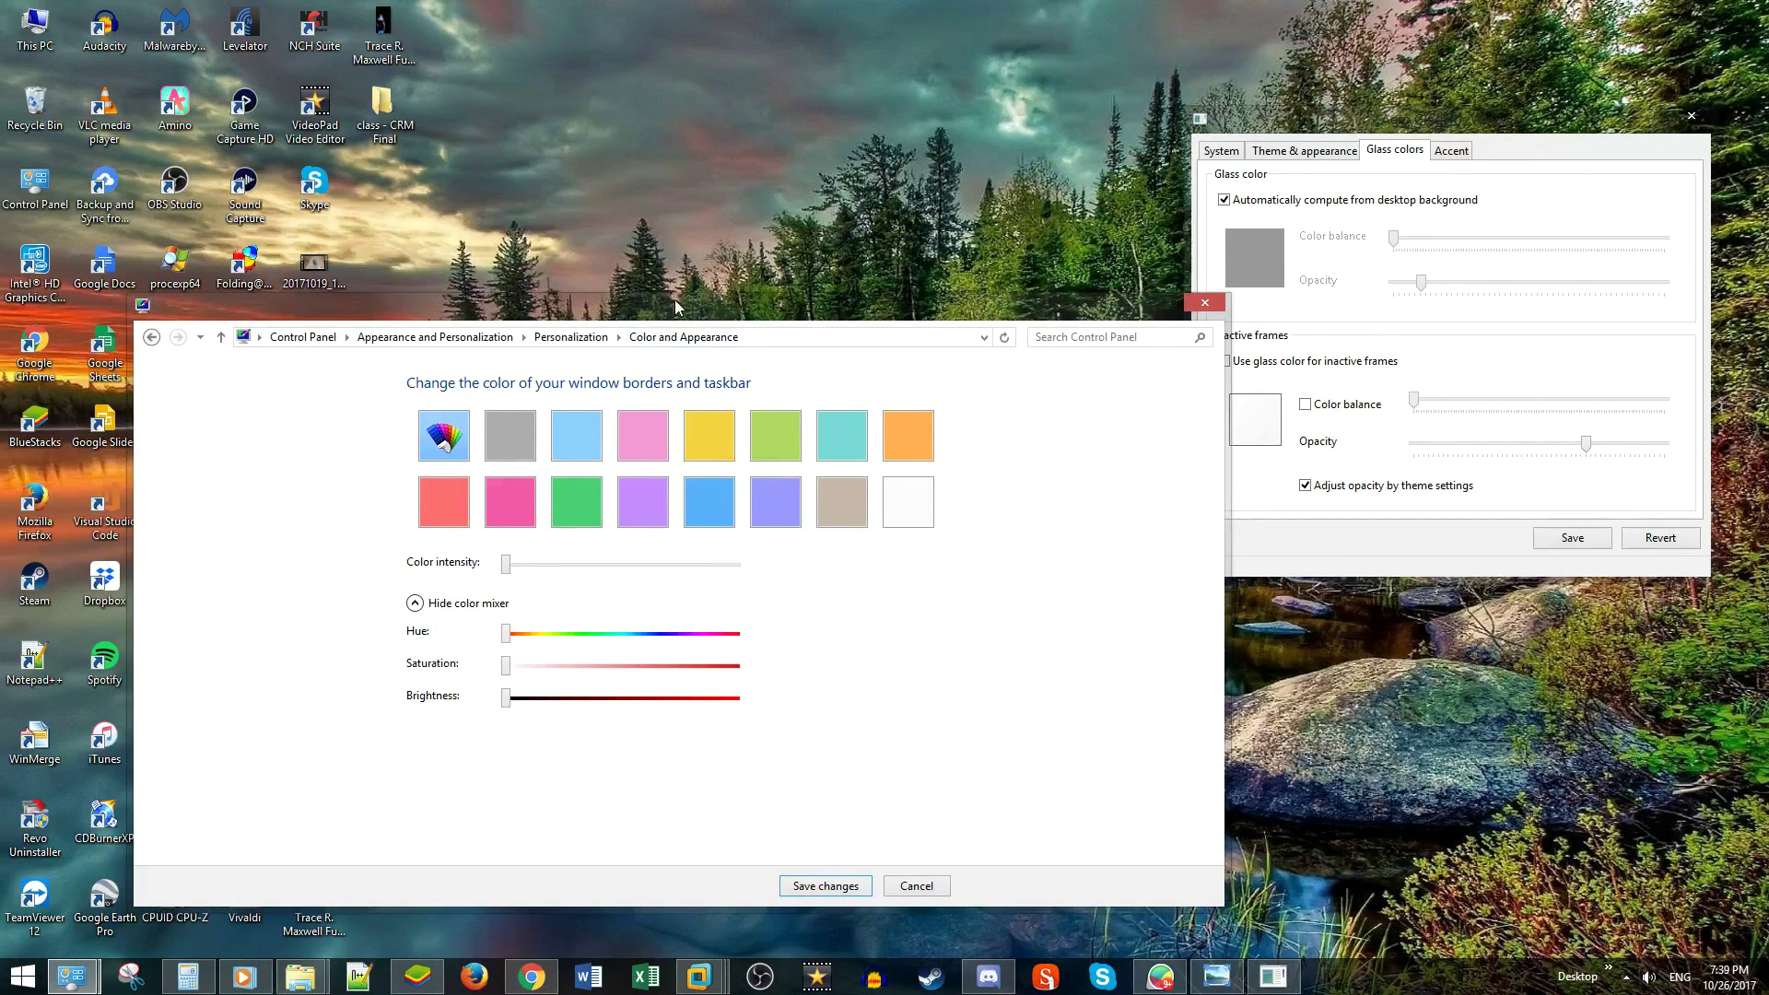
left_click_drag(679, 303, 698, 180)
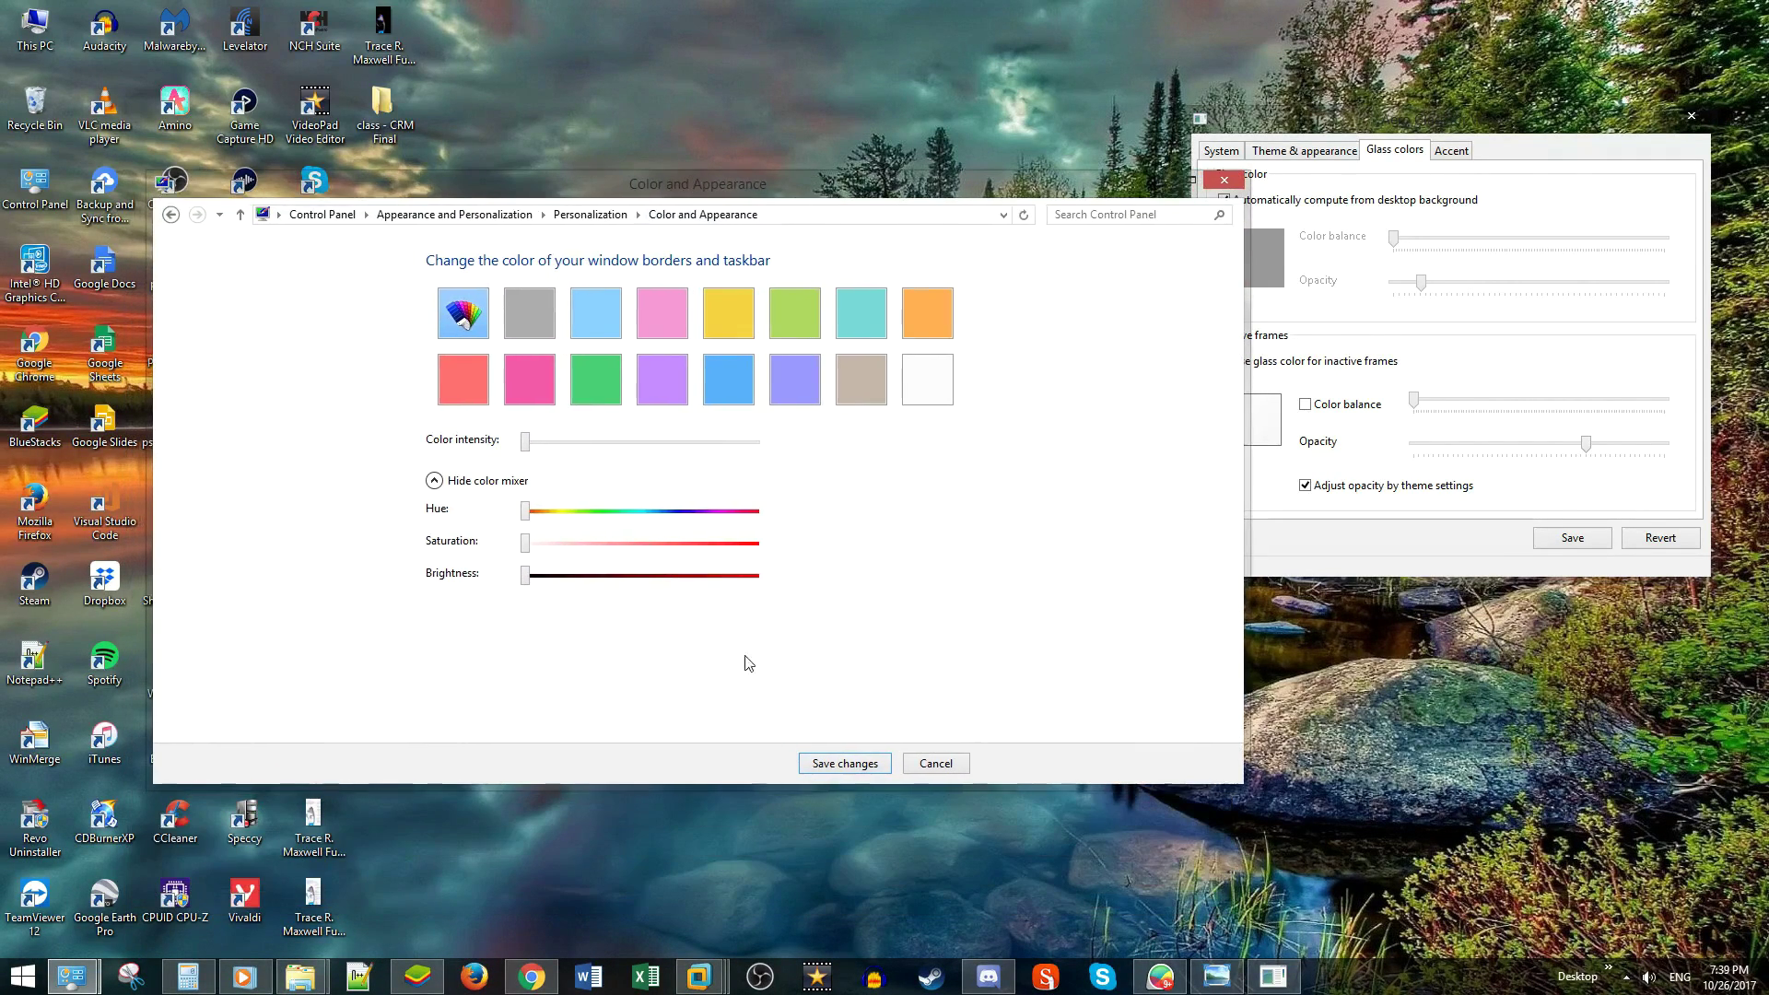
left_click(1183, 989)
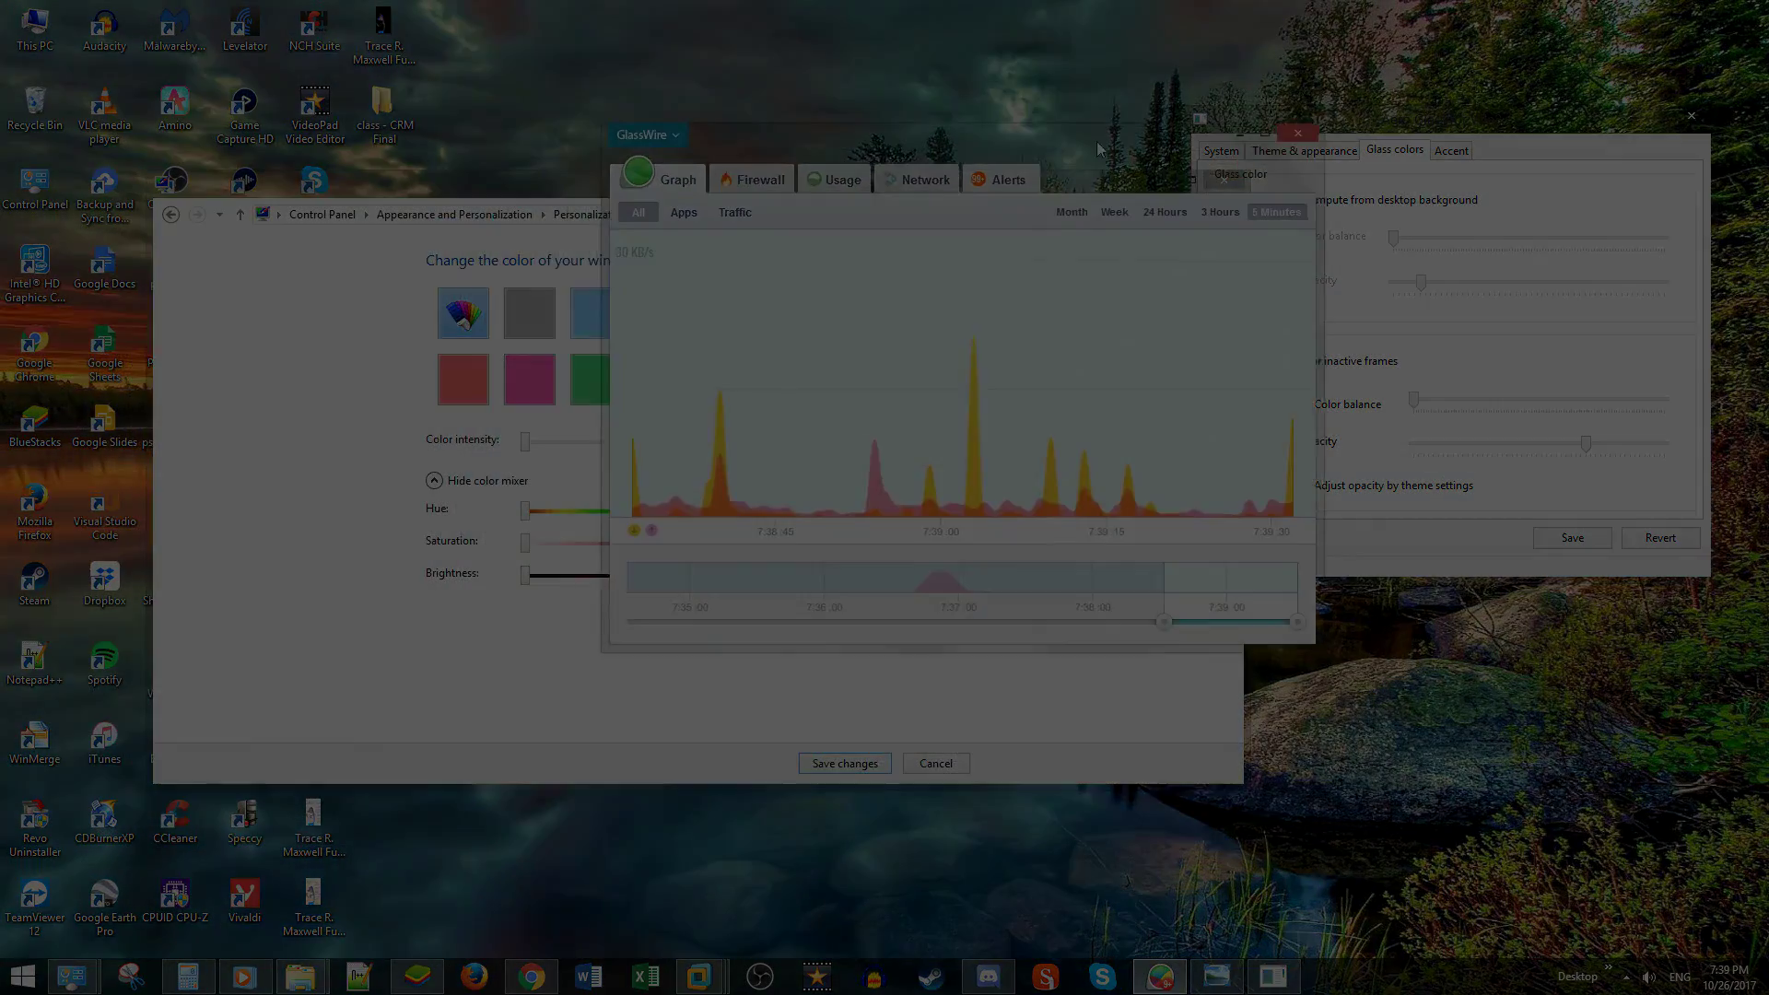